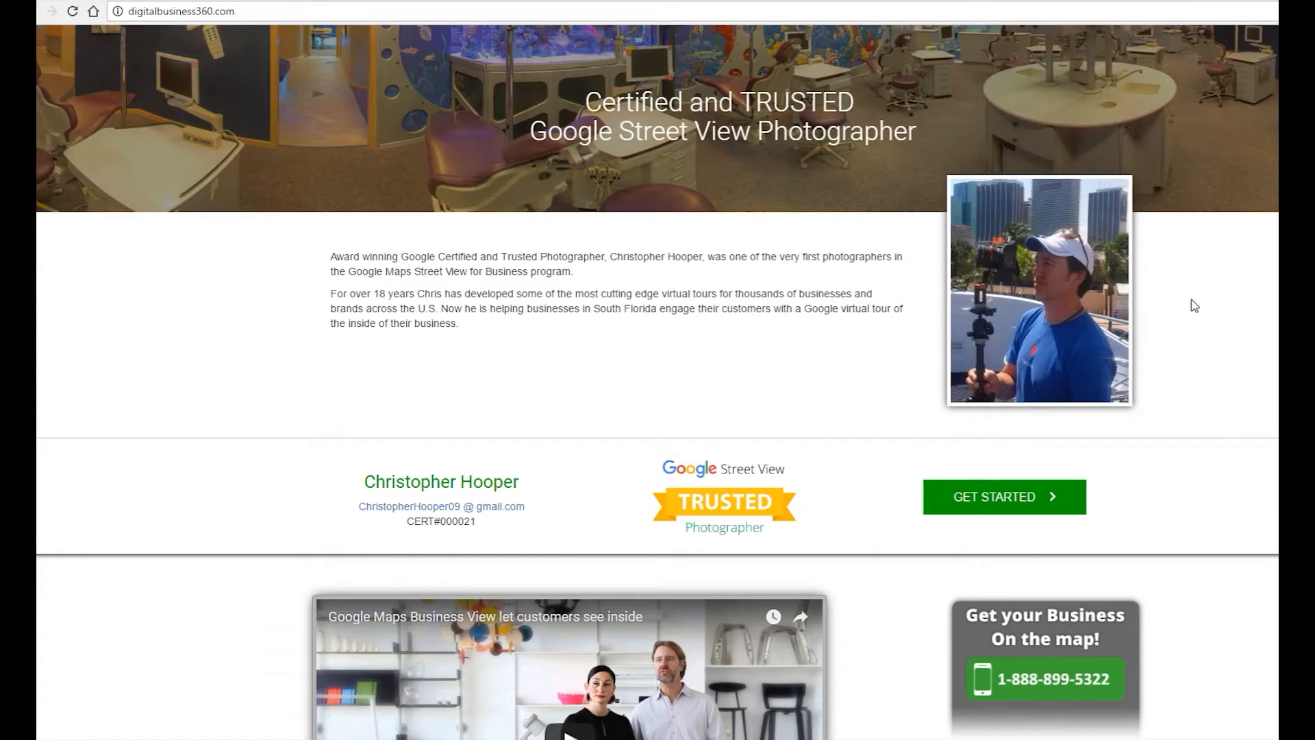
Review the Street View for Business service details on the digitalbusiness360.com page
{"action": "scroll", "coordinate": [1178, 296], "scroll_direction": "down", "scroll_amount": 3}
{"action": "scroll", "coordinate": [1178, 296], "scroll_direction": "down", "scroll_amount": 10}
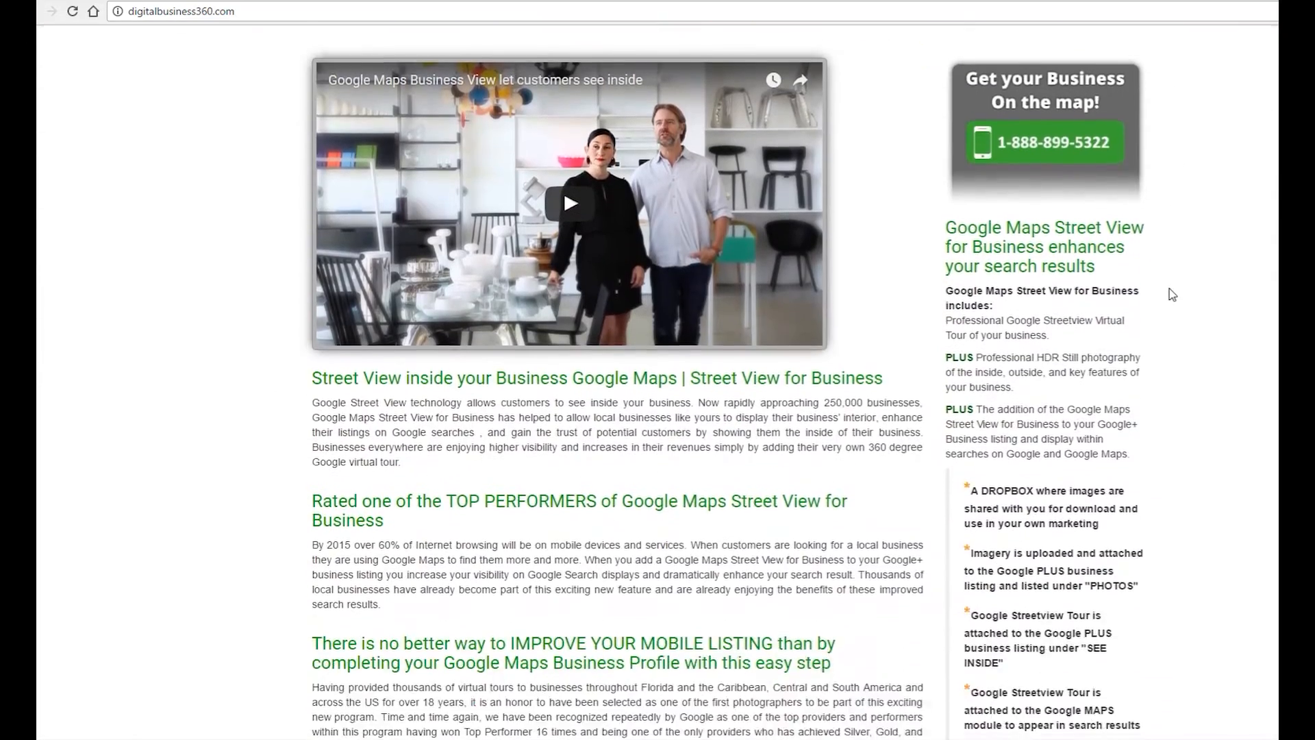
{"action": "scroll", "coordinate": [1166, 293], "scroll_direction": "down", "scroll_amount": 5}
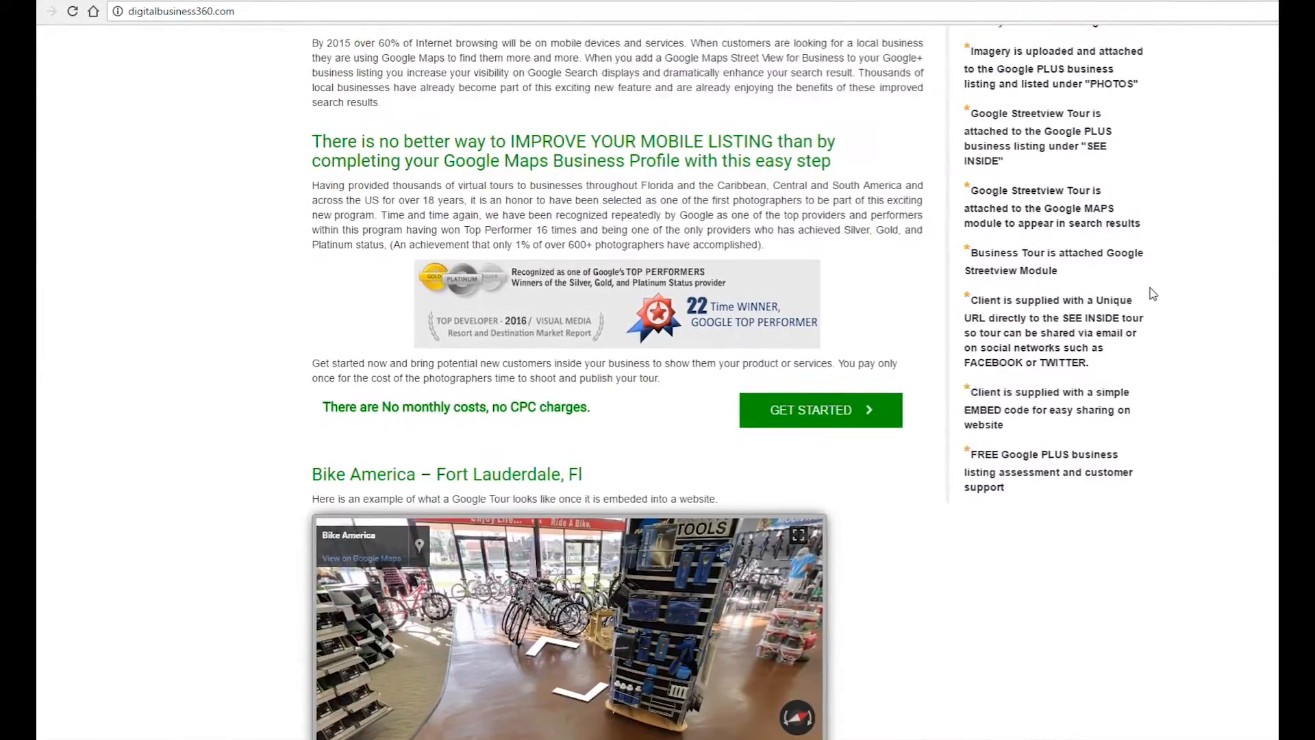
{"action": "scroll", "coordinate": [1127, 298], "scroll_direction": "down", "scroll_amount": 3}
{"action": "scroll", "coordinate": [1096, 287], "scroll_direction": "up", "scroll_amount": 5}
{"action": "scroll", "coordinate": [1093, 287], "scroll_direction": "up", "scroll_amount": 9}
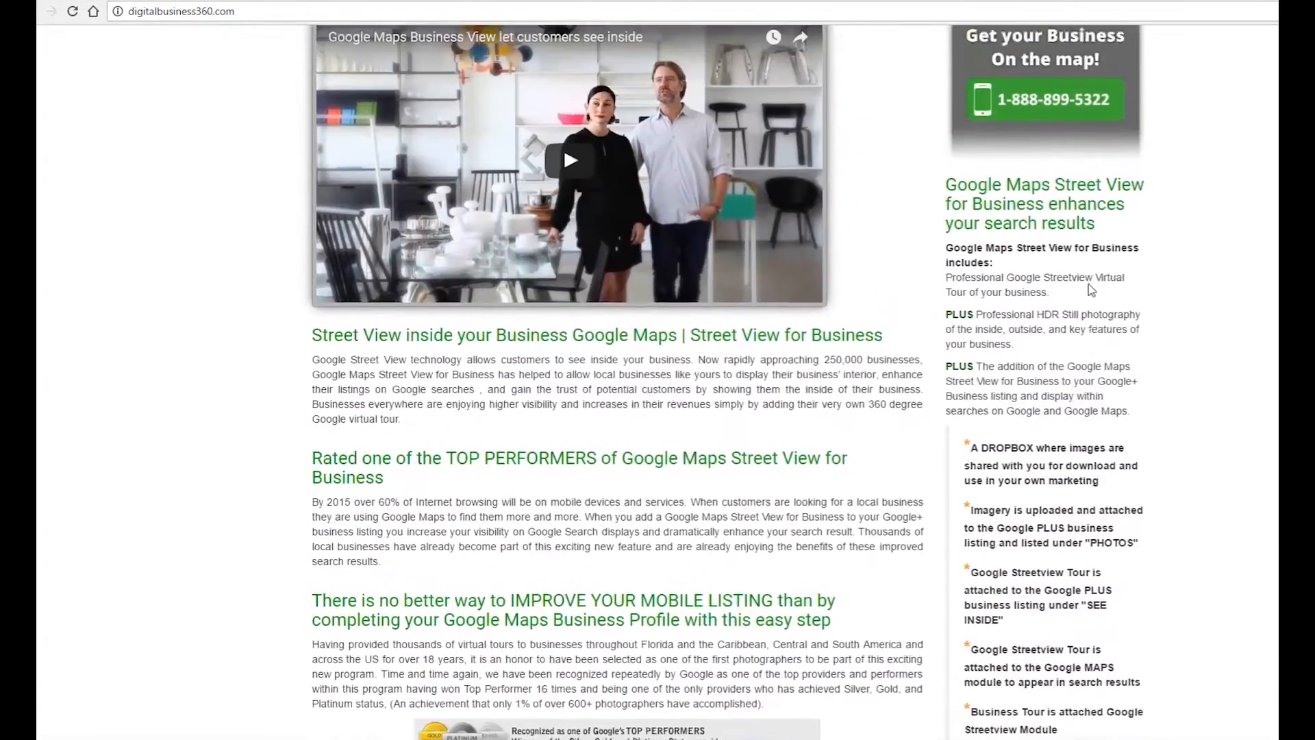
{"action": "scroll", "coordinate": [1091, 290], "scroll_direction": "up", "scroll_amount": 2}
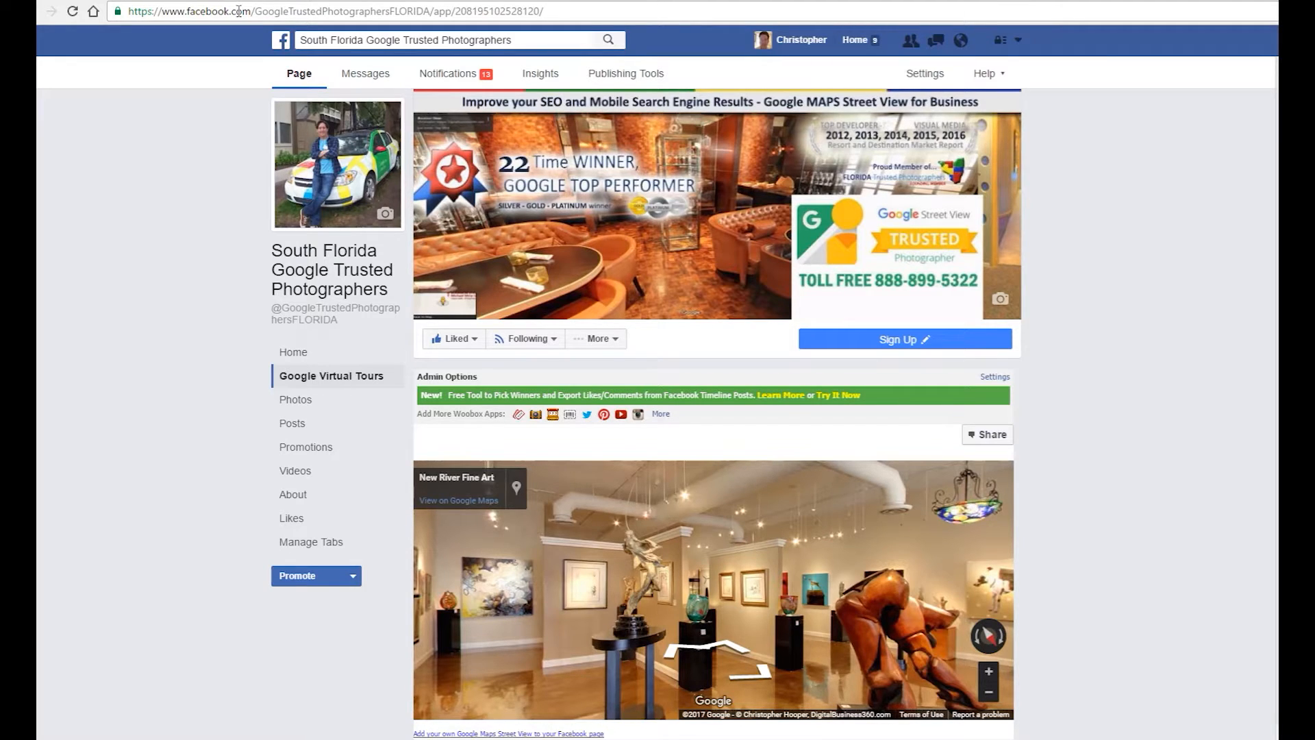
Highlight the Facebook page's own address, then open the South Florida Google Trusted Photographers home view and look it over
{"action": "left_click_drag", "start_coordinate": [185, 11], "coordinate": [430, 16]}
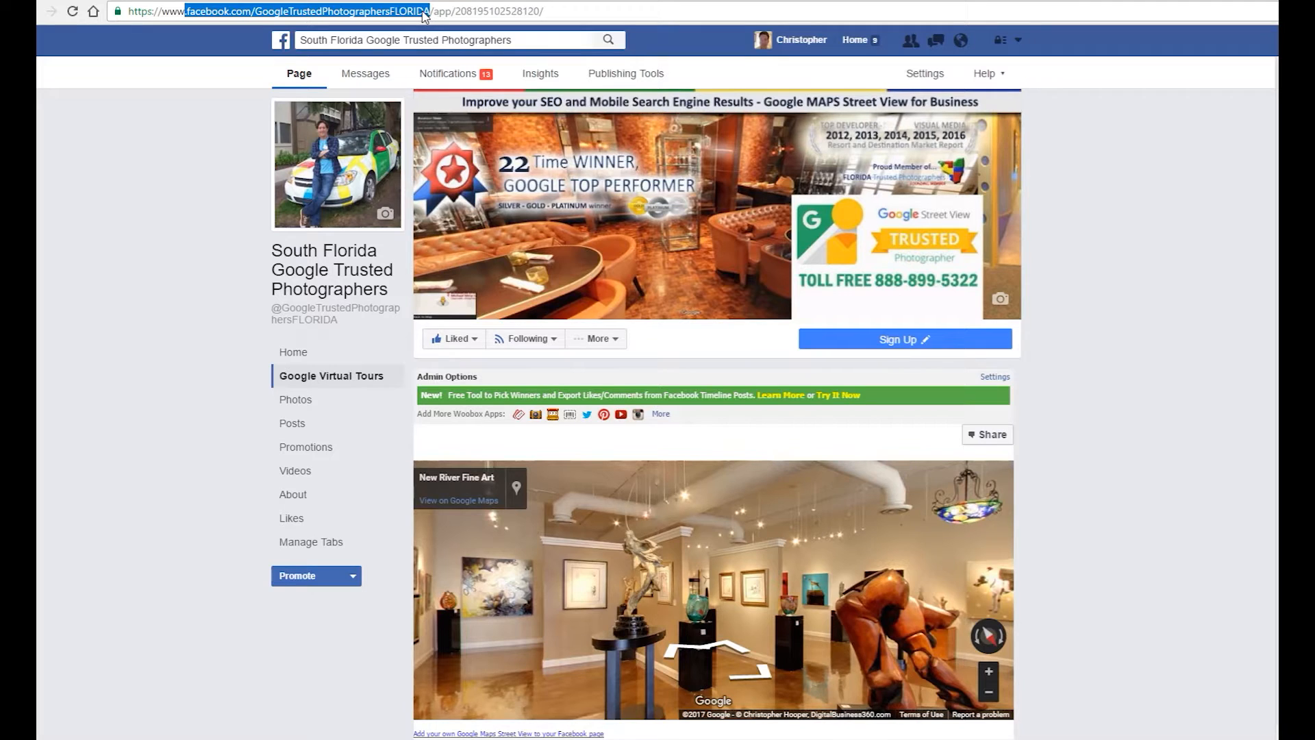
{"action": "left_click", "coordinate": [300, 79]}
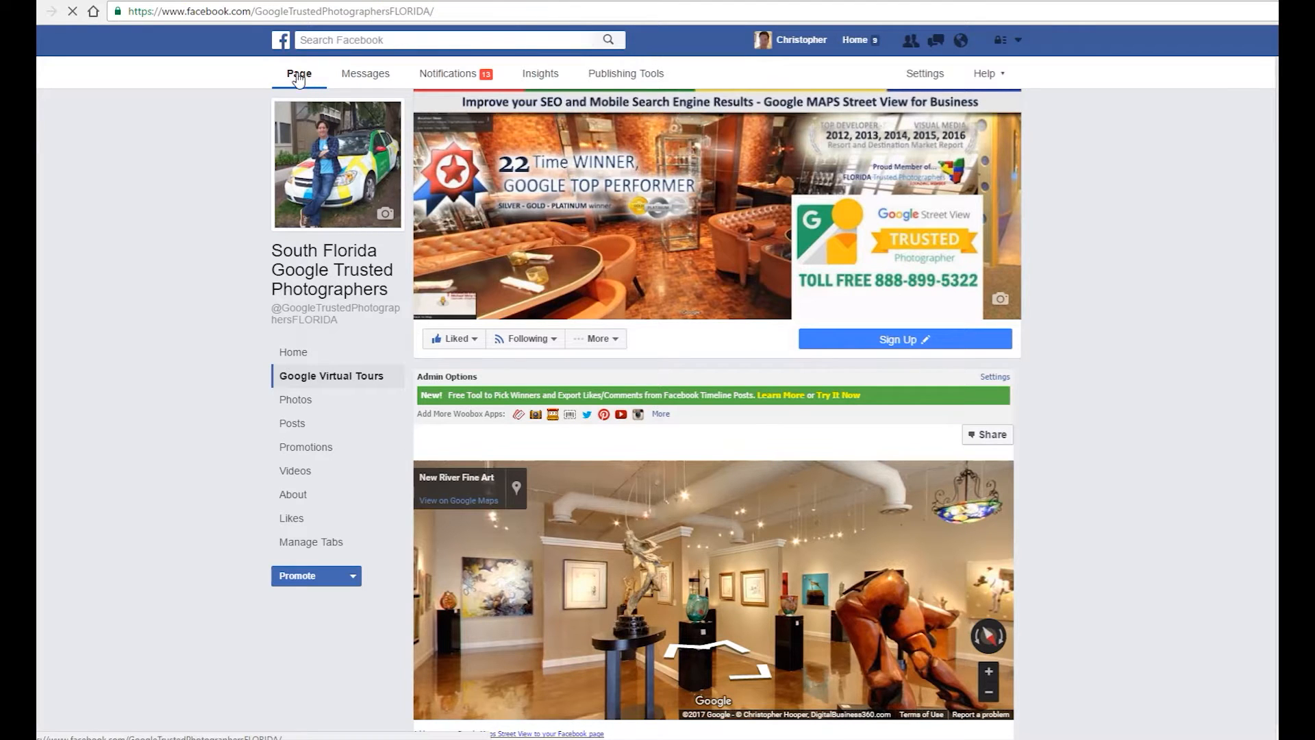
{"action": "scroll", "coordinate": [1113, 282], "scroll_direction": "down", "scroll_amount": 10}
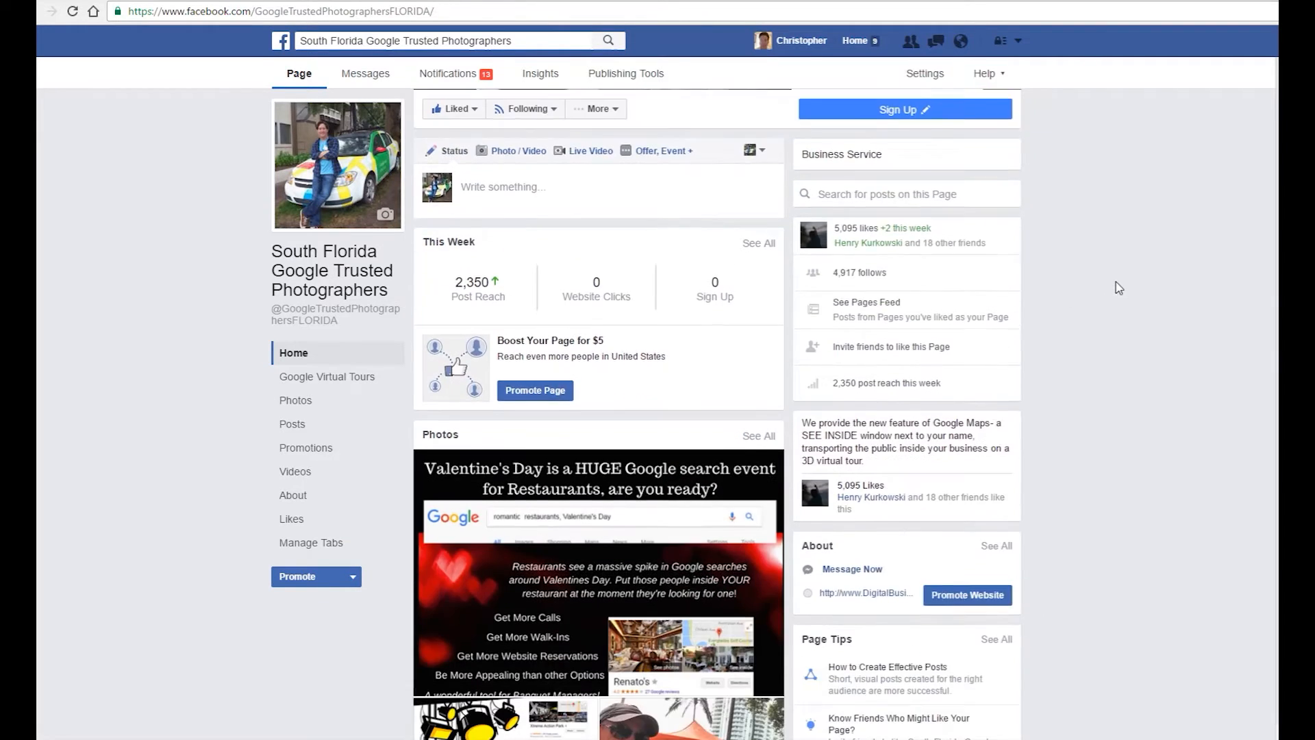
{"action": "scroll", "coordinate": [1101, 293], "scroll_direction": "up", "scroll_amount": 10}
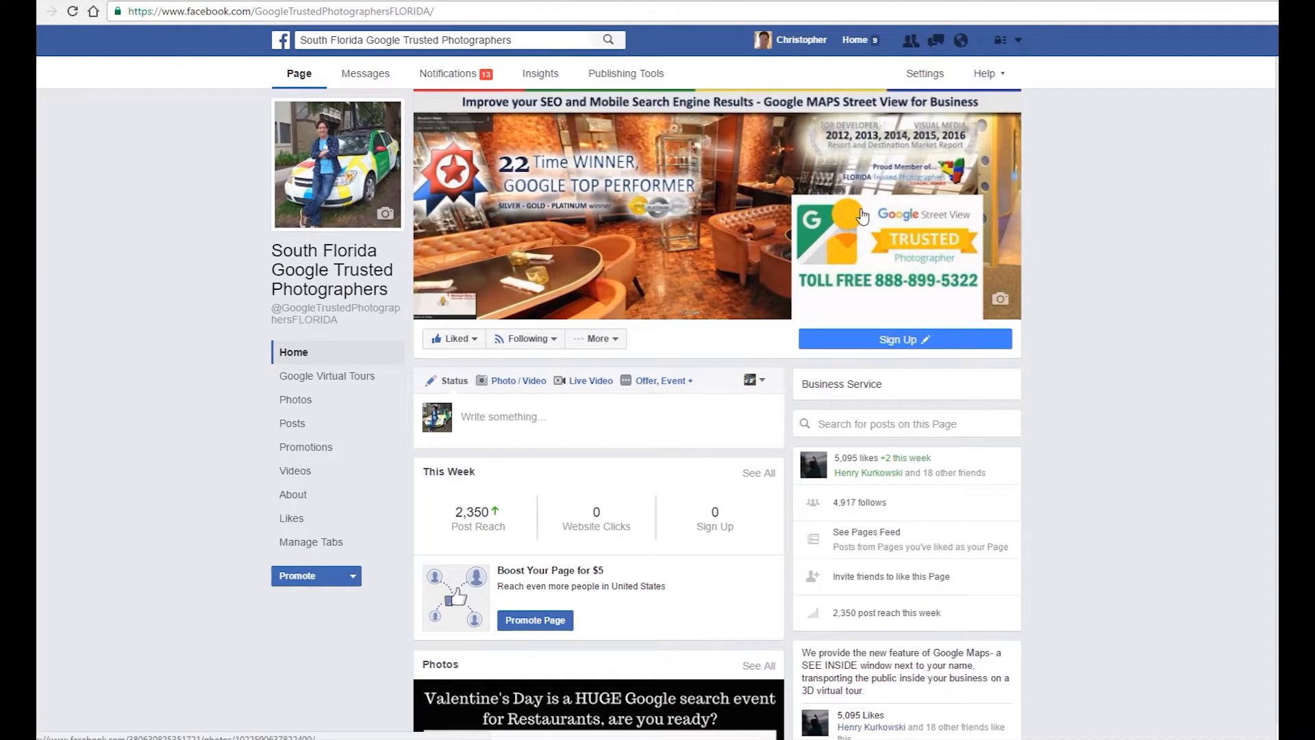
Open the page's Google Virtual Tours section and look around inside the embedded New River Fine Art tour
{"action": "mouse_move", "coordinate": [332, 331]}
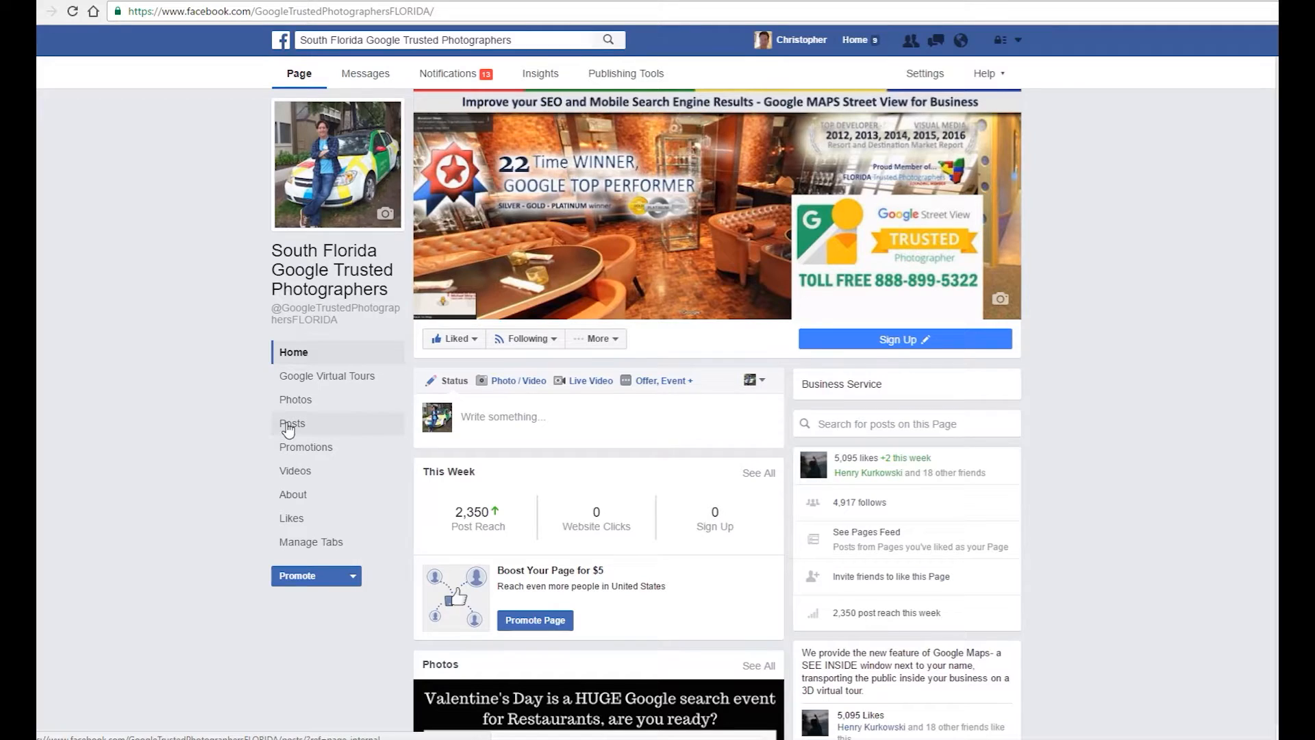
{"action": "left_click", "coordinate": [316, 382]}
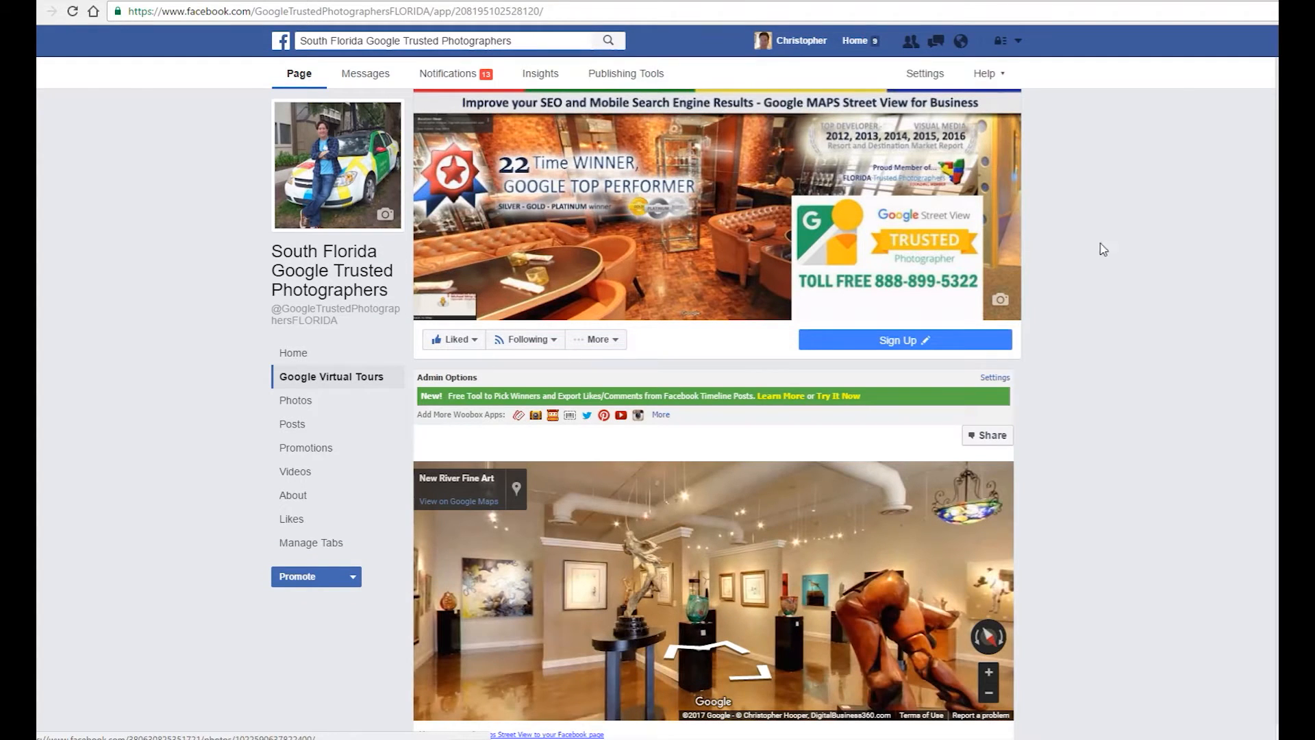
{"action": "scroll", "coordinate": [1117, 237], "scroll_direction": "down", "scroll_amount": 1}
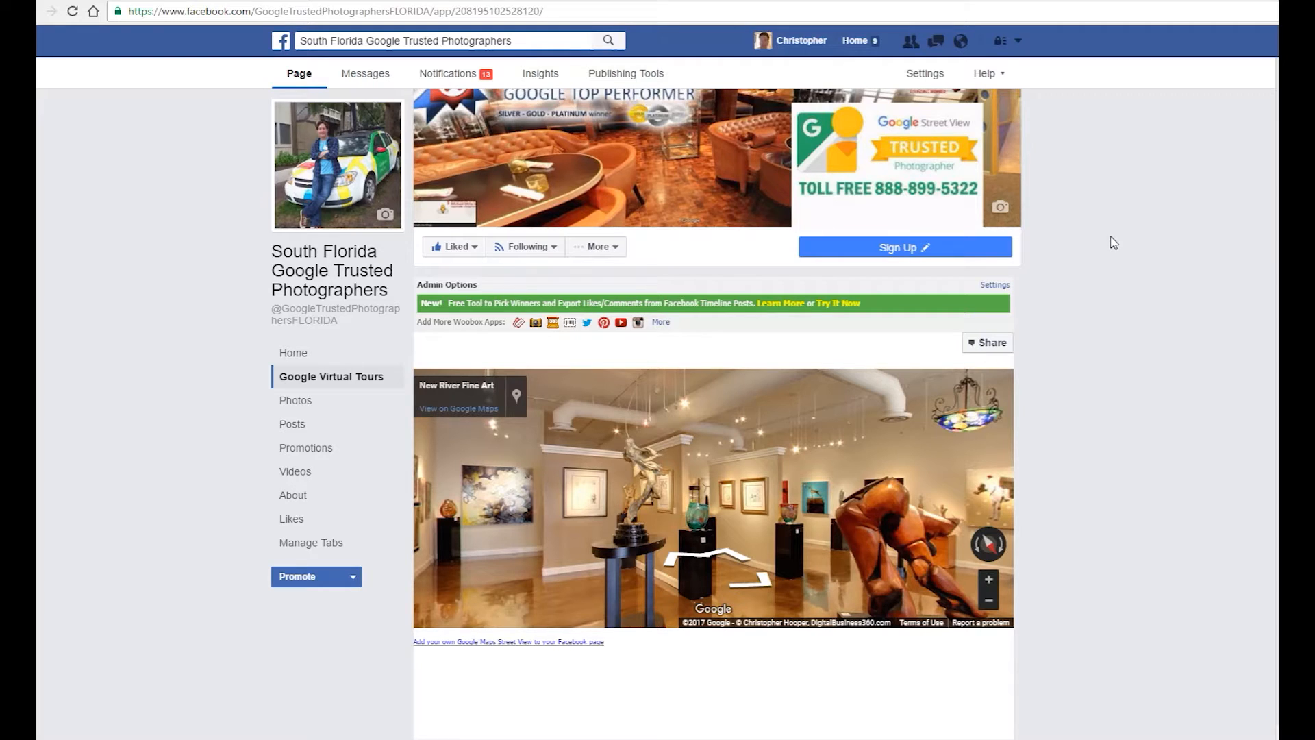
{"action": "mouse_move", "coordinate": [779, 474]}
{"action": "left_mouse_down"}
{"action": "mouse_move", "coordinate": [637, 438]}
{"action": "mouse_move", "coordinate": [794, 472]}
{"action": "mouse_move", "coordinate": [636, 433]}
{"action": "mouse_move", "coordinate": [520, 442]}
{"action": "mouse_move", "coordinate": [761, 429]}
{"action": "mouse_move", "coordinate": [657, 438]}
{"action": "left_mouse_up"}
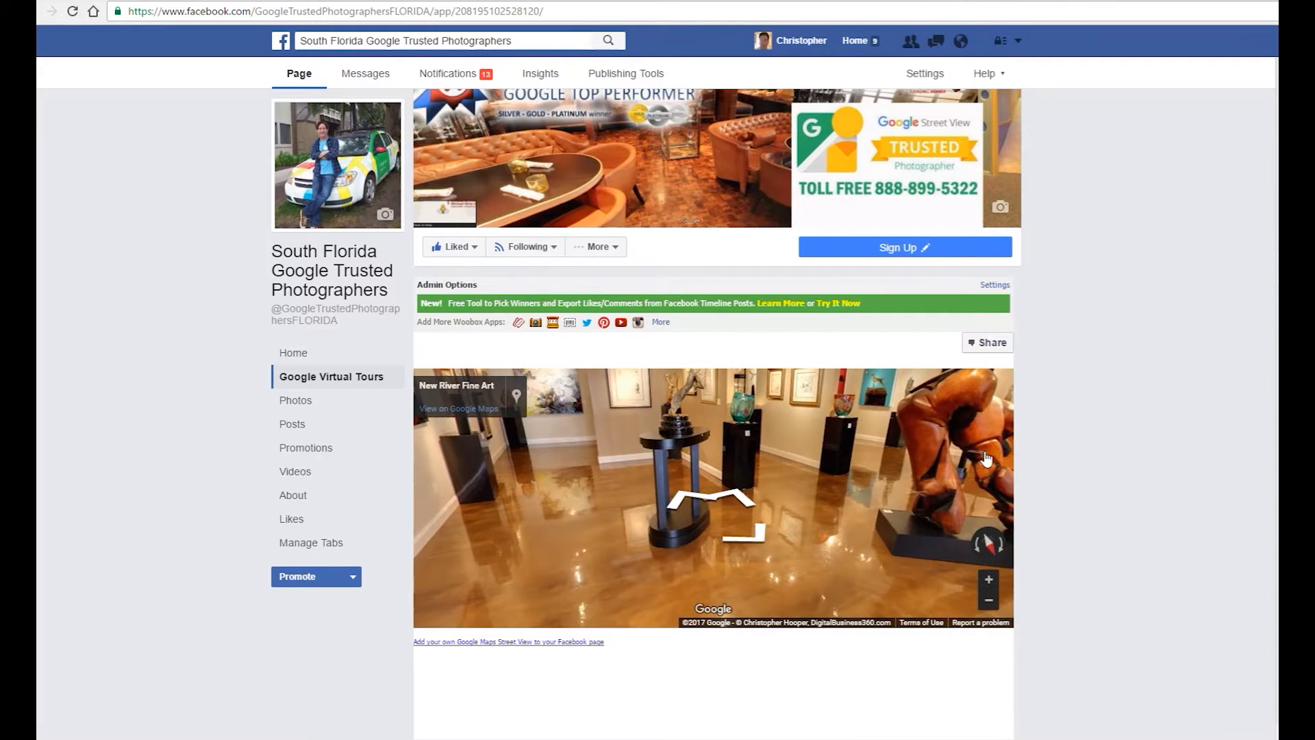
{"action": "scroll", "coordinate": [1048, 432], "scroll_direction": "down", "scroll_amount": 2}
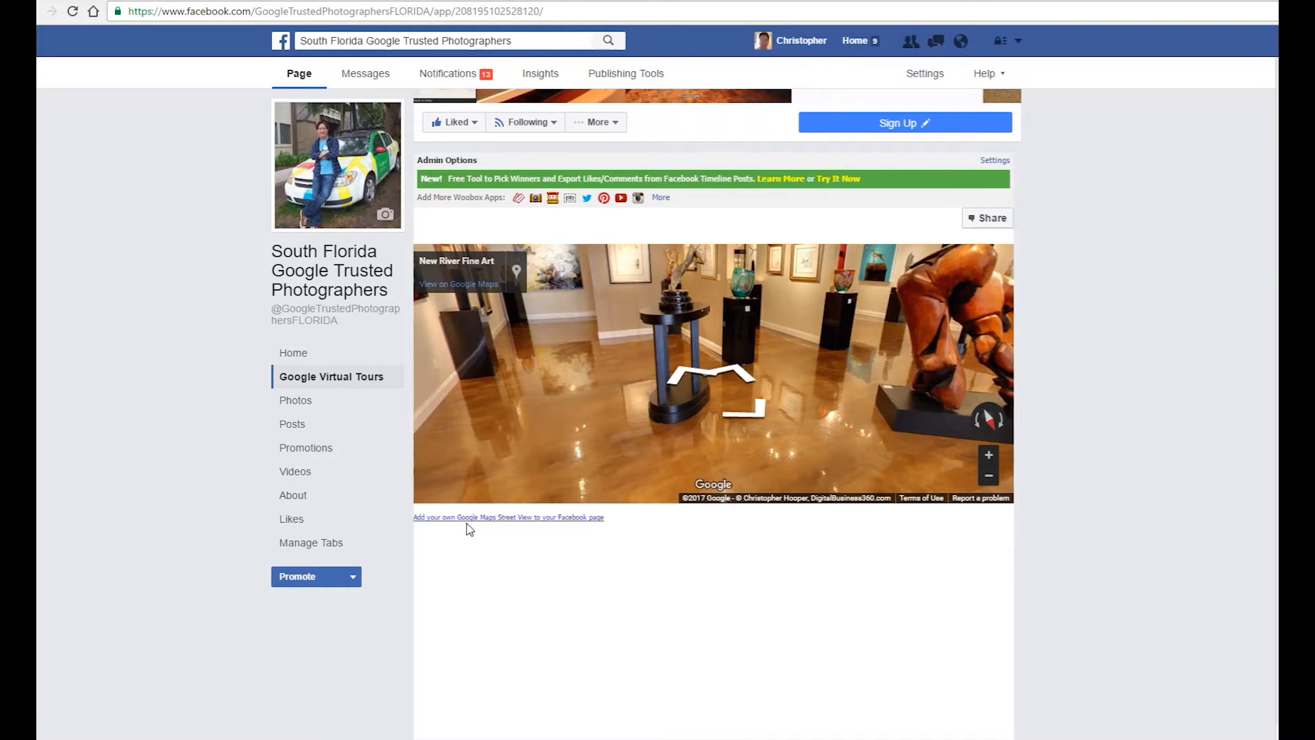
Open the Woobox Custom Tab app through the "Add your own Google Maps Street View to your Facebook page" link
{"action": "left_click", "coordinate": [563, 523]}
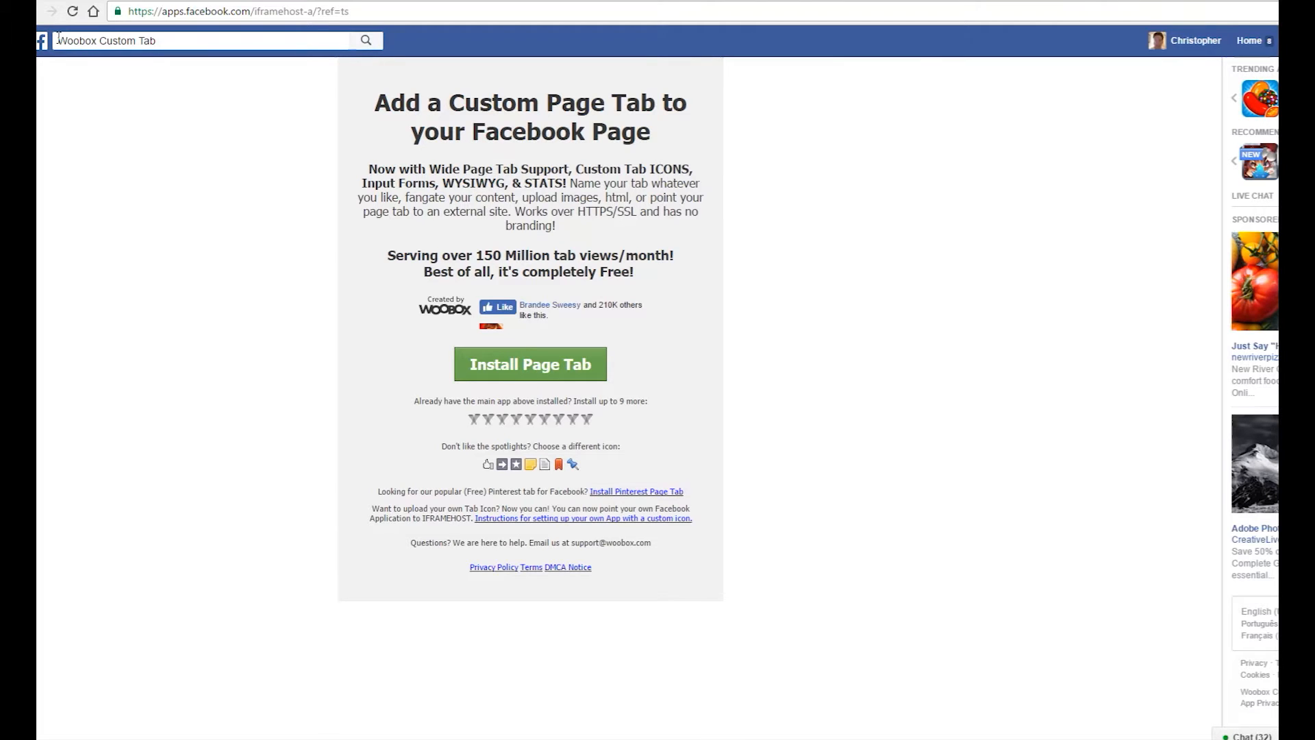
{"action": "left_click", "coordinate": [145, 41]}
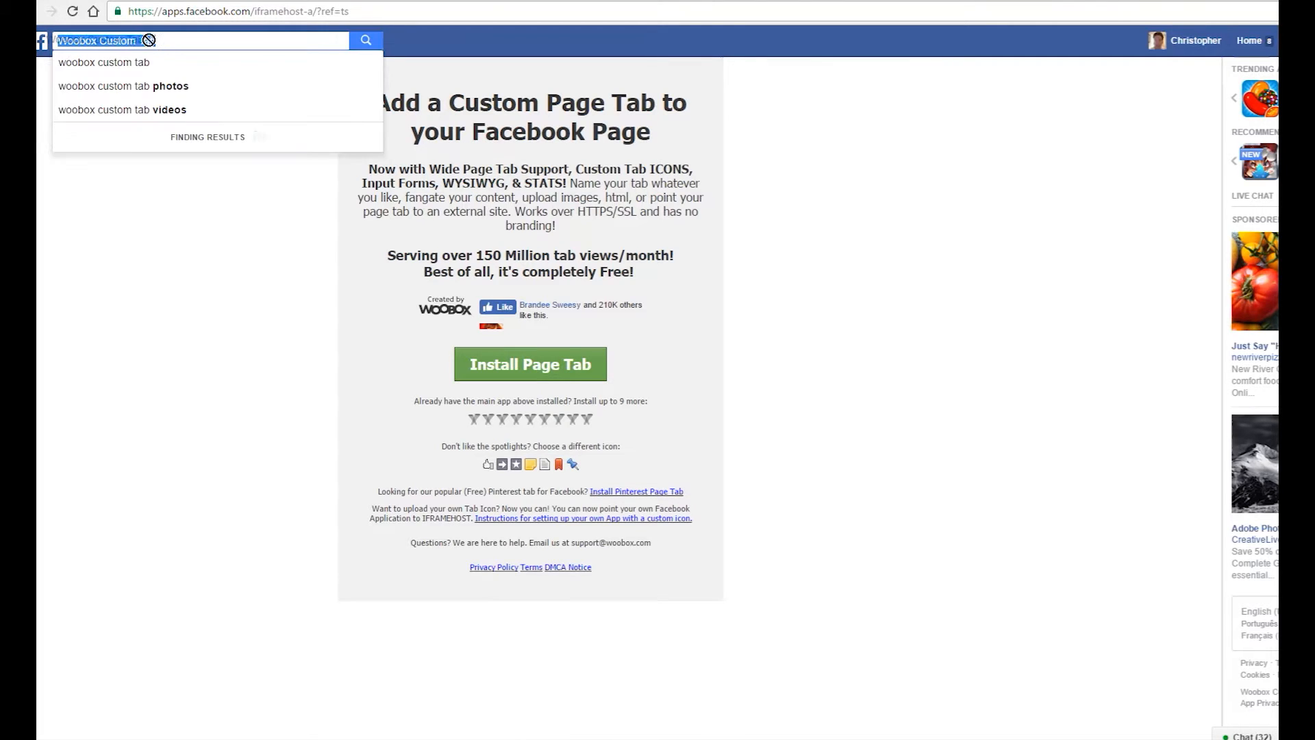
{"action": "left_click", "coordinate": [795, 199]}
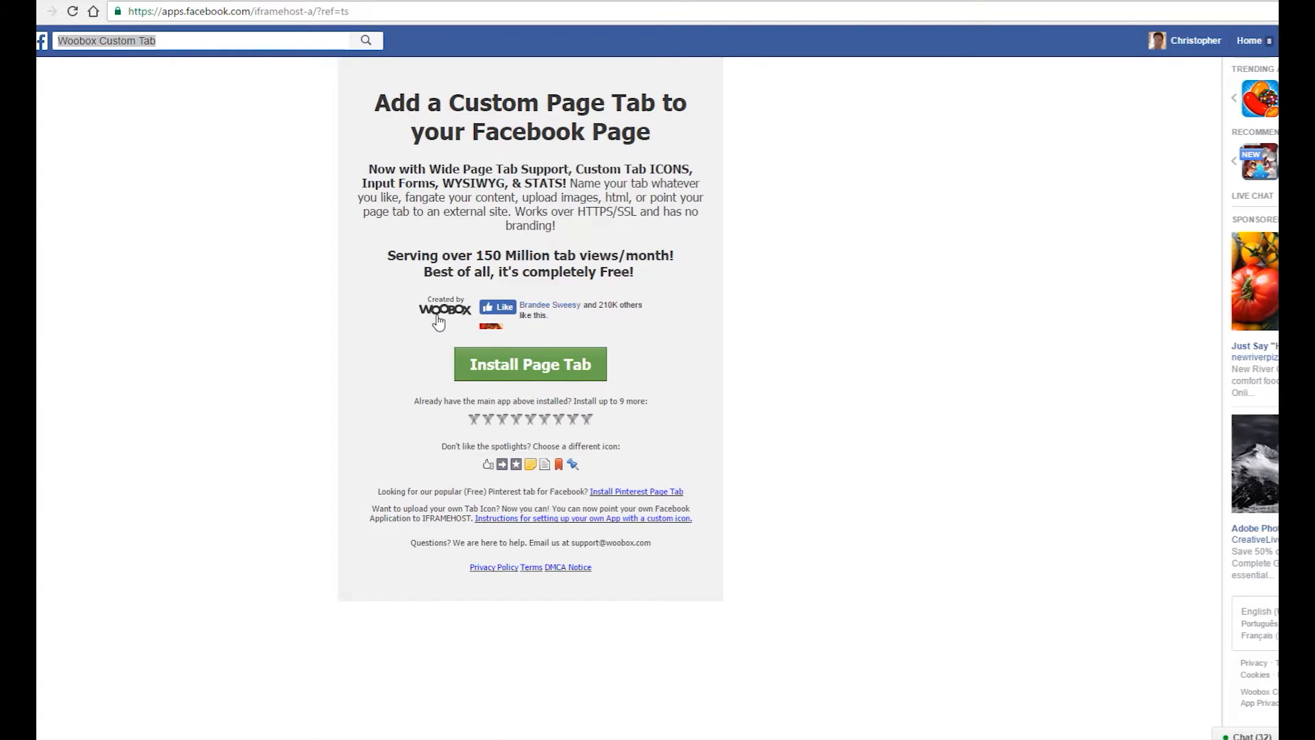
Install the Woobox page tab on the Sun Dream Yacht Facebook page
{"action": "left_click", "coordinate": [549, 370]}
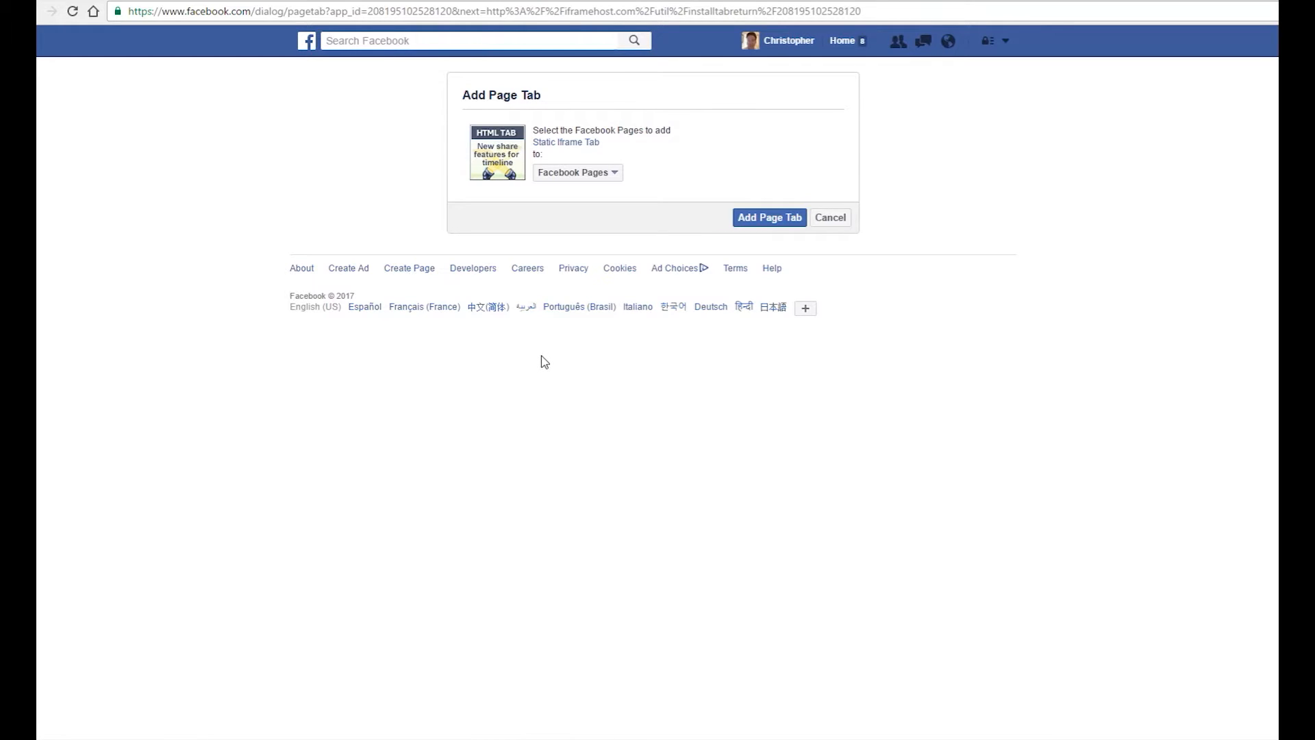
{"action": "left_click", "coordinate": [613, 176]}
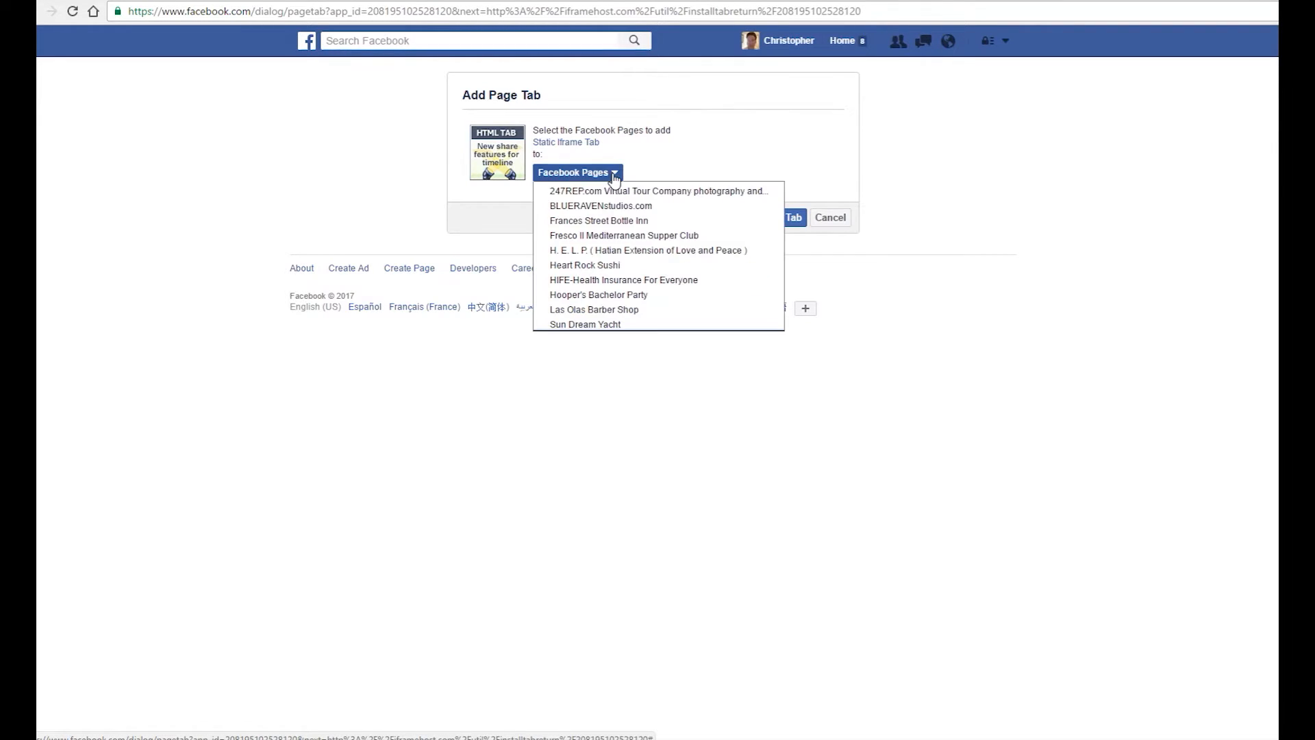
{"action": "scroll", "coordinate": [618, 273], "scroll_direction": "down", "scroll_amount": 2}
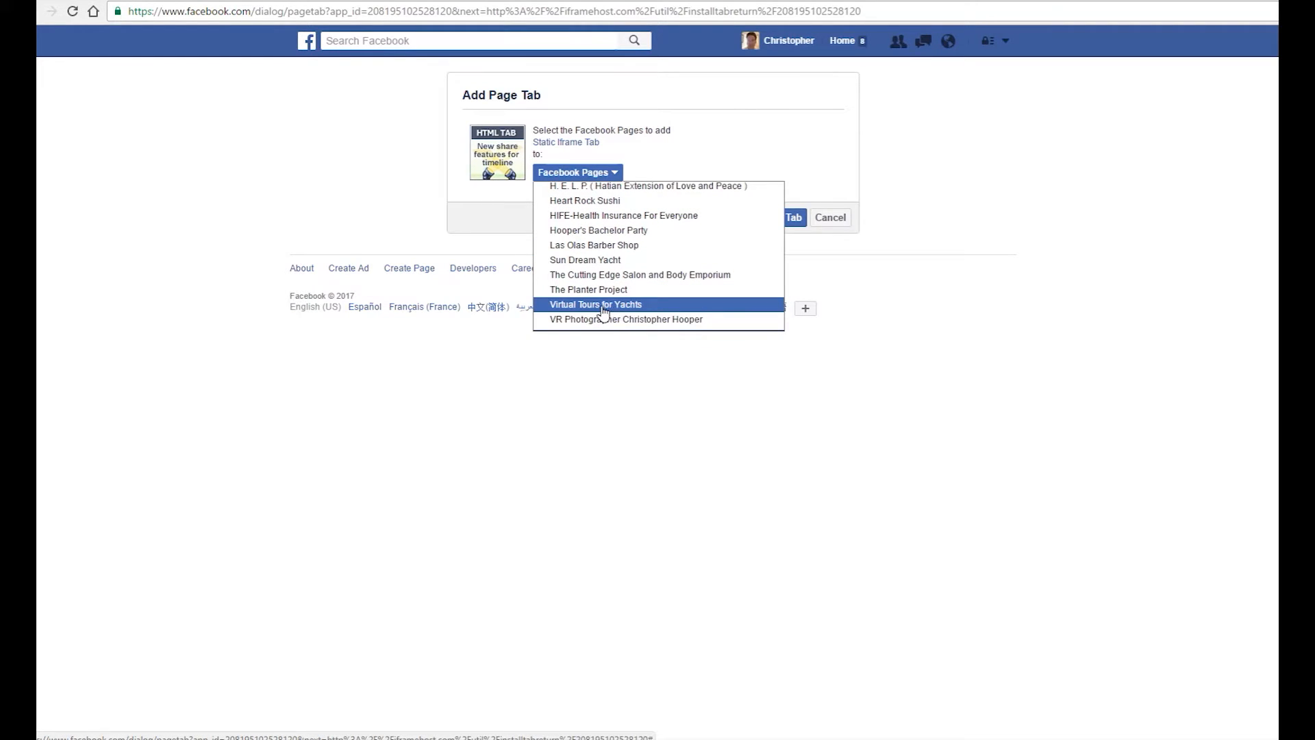
{"action": "scroll", "coordinate": [595, 312], "scroll_direction": "up", "scroll_amount": 1}
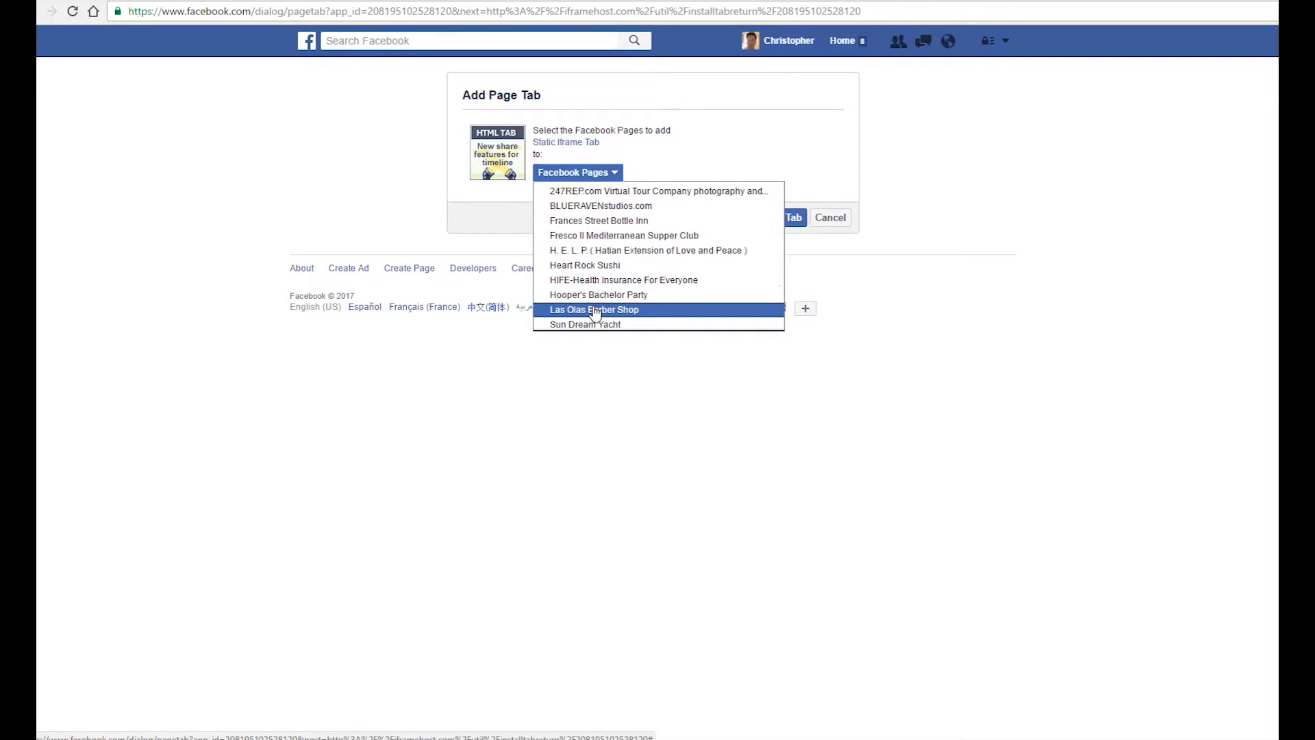
{"action": "scroll", "coordinate": [595, 313], "scroll_direction": "down", "scroll_amount": 1}
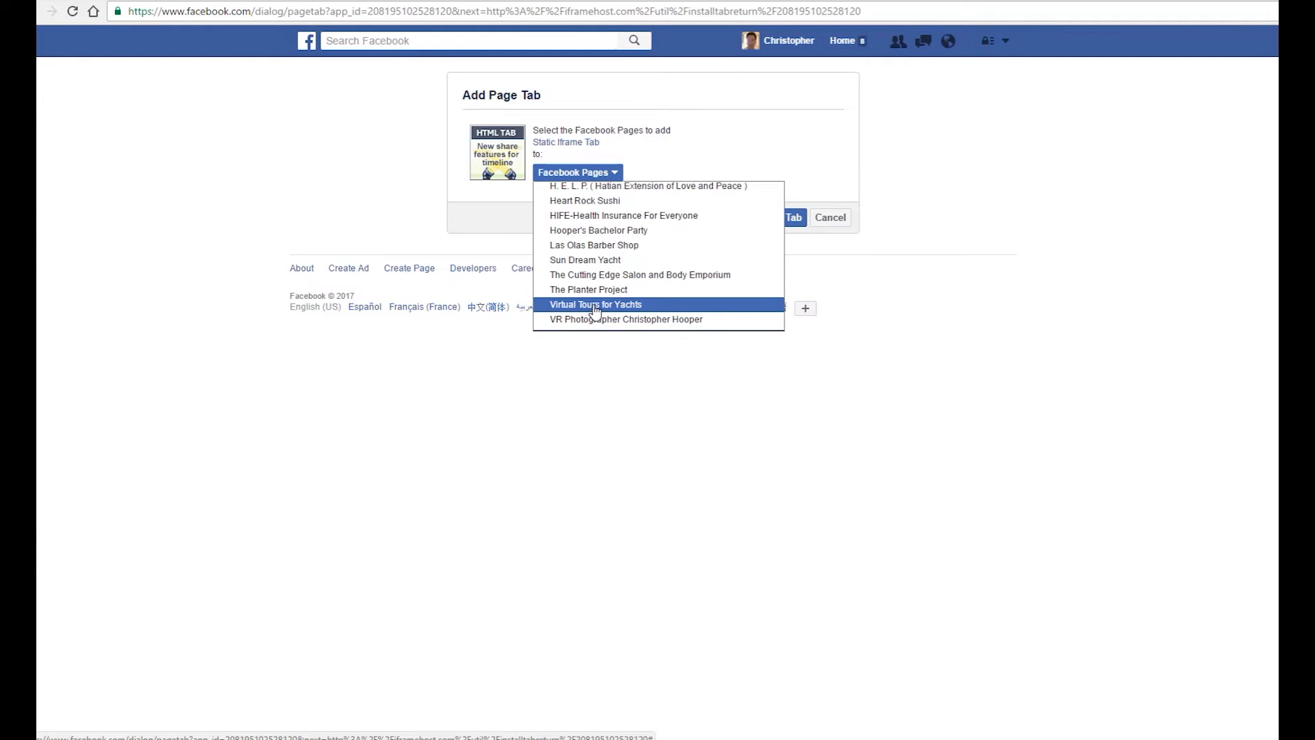
{"action": "left_click", "coordinate": [587, 263]}
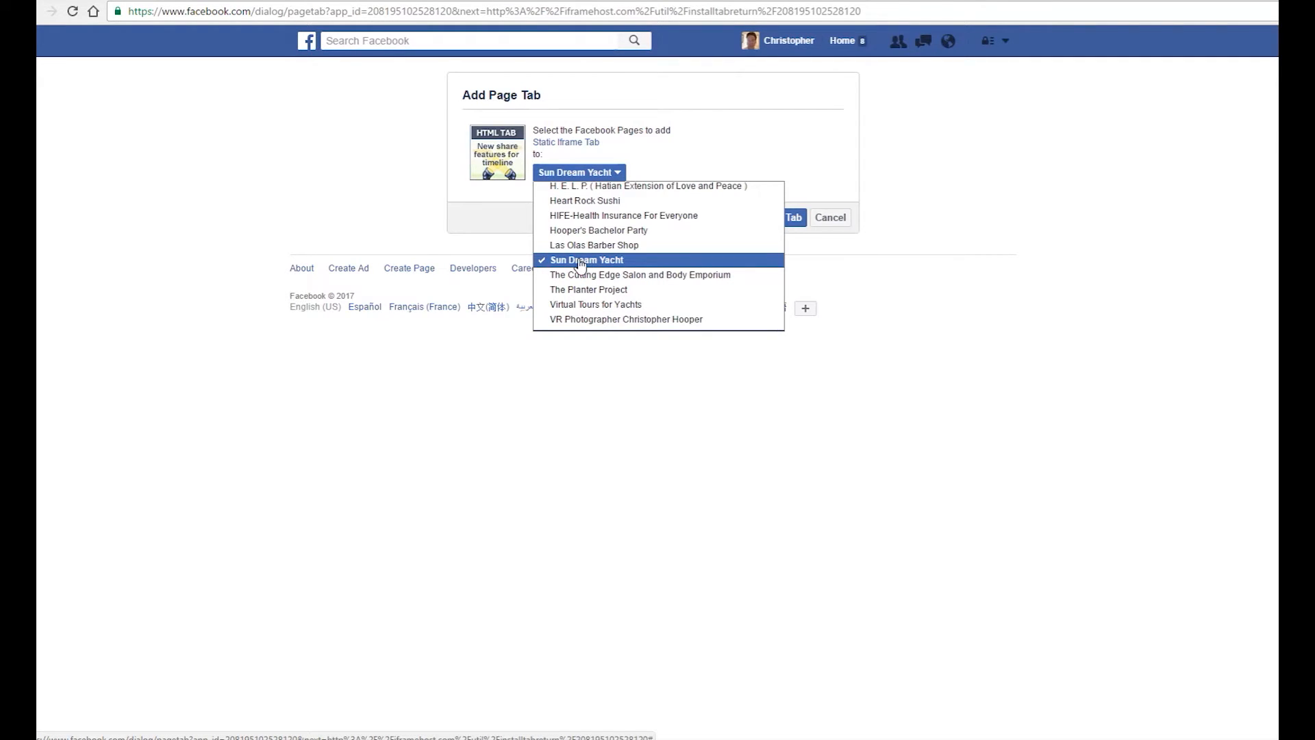
{"action": "left_click", "coordinate": [998, 240]}
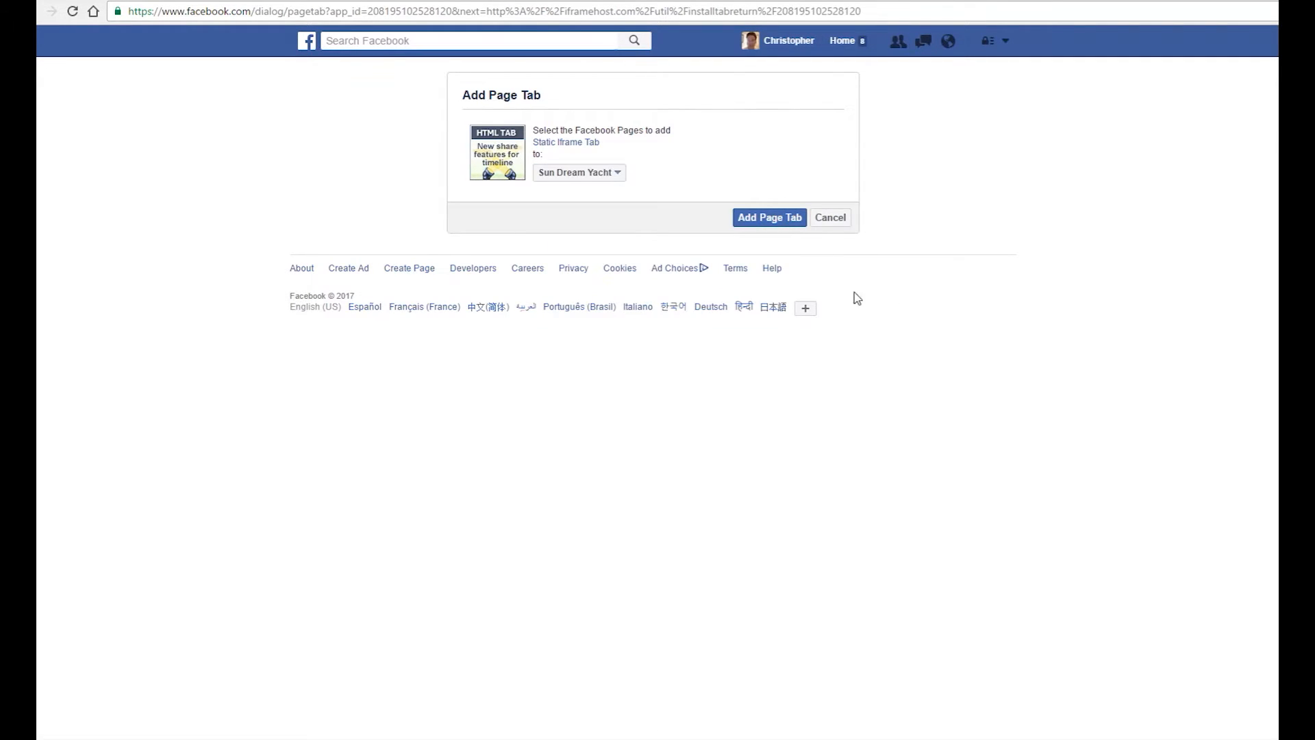
{"action": "left_click", "coordinate": [767, 220]}
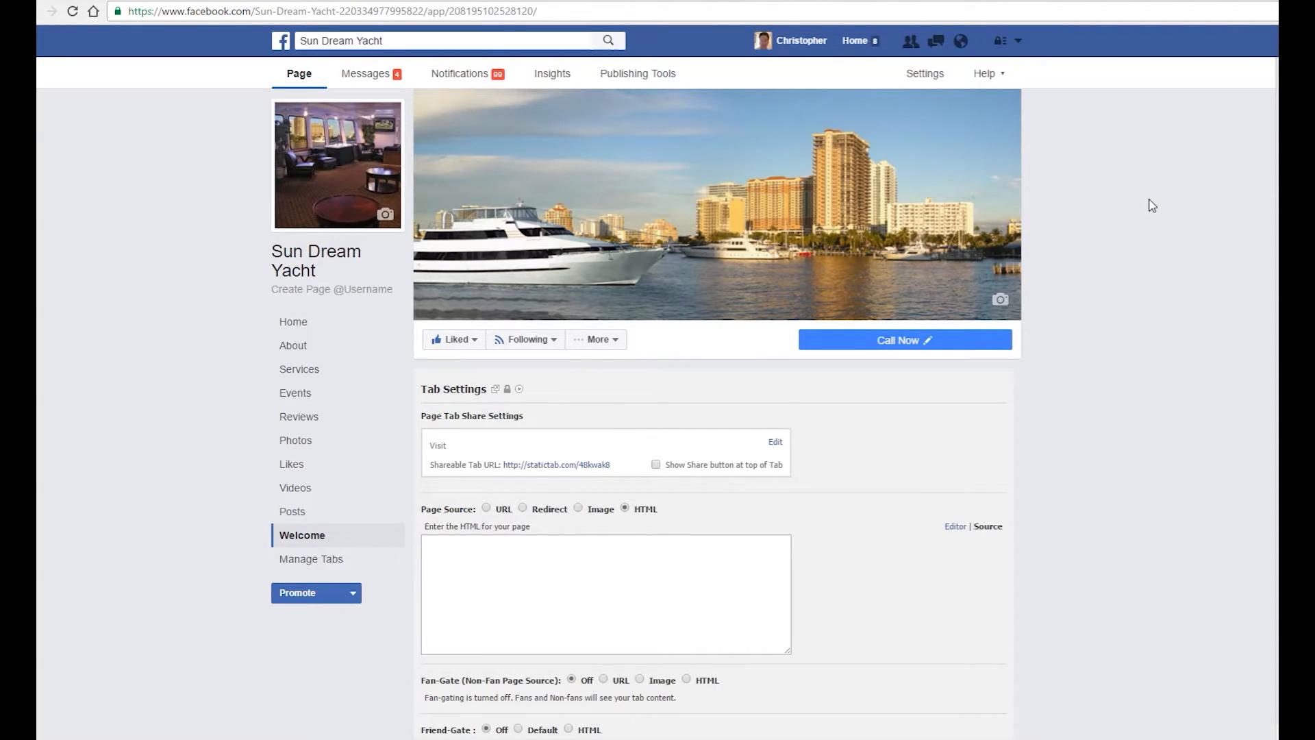
Choose HTML as the page source in the new tab's settings and place the cursor in the empty code box
{"action": "scroll", "coordinate": [1144, 205], "scroll_direction": "down", "scroll_amount": 3}
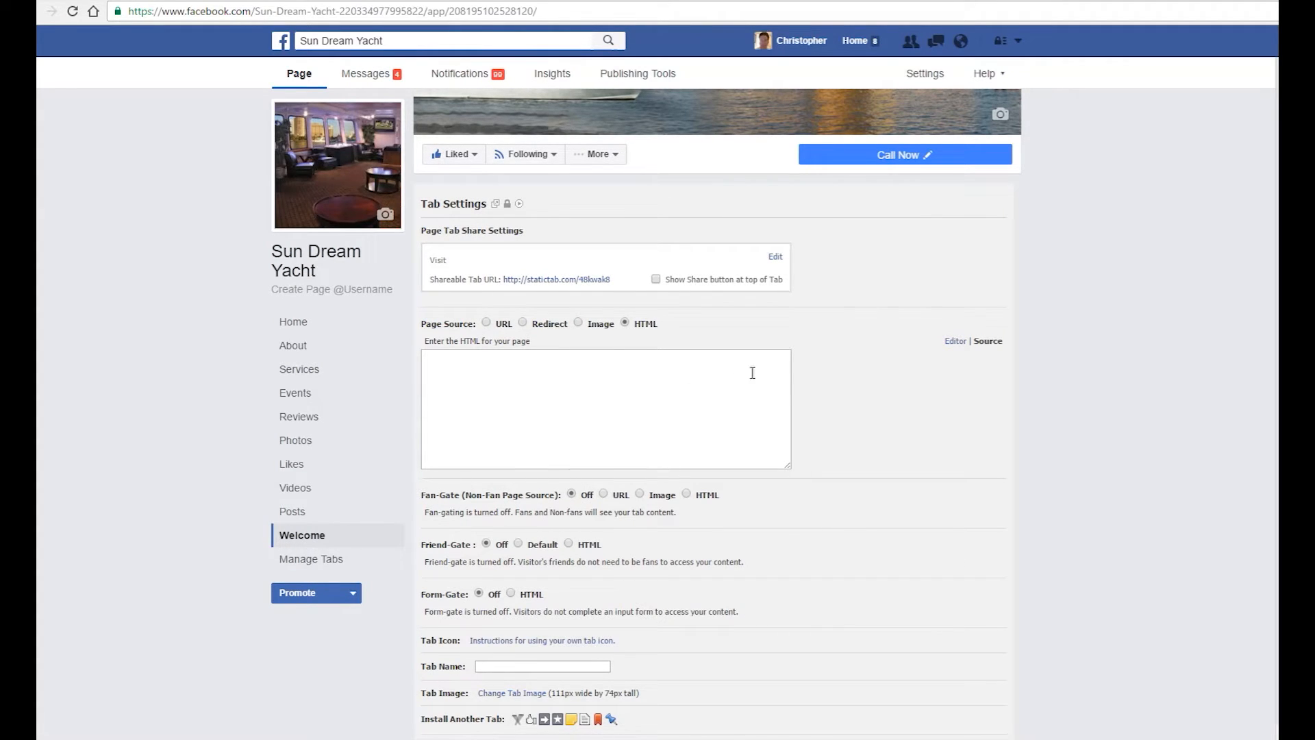
{"action": "scroll", "coordinate": [1086, 311], "scroll_direction": "up", "scroll_amount": 3}
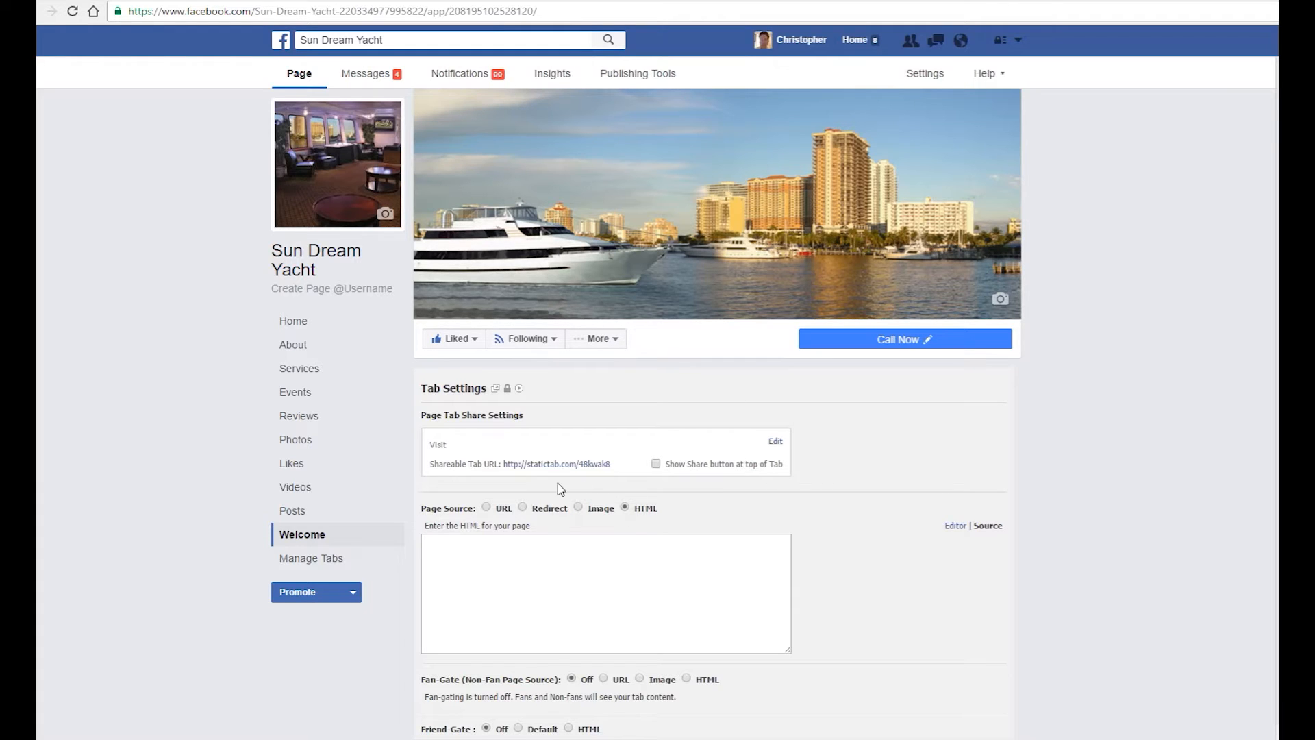
{"action": "scroll", "coordinate": [527, 495], "scroll_direction": "down", "scroll_amount": 2}
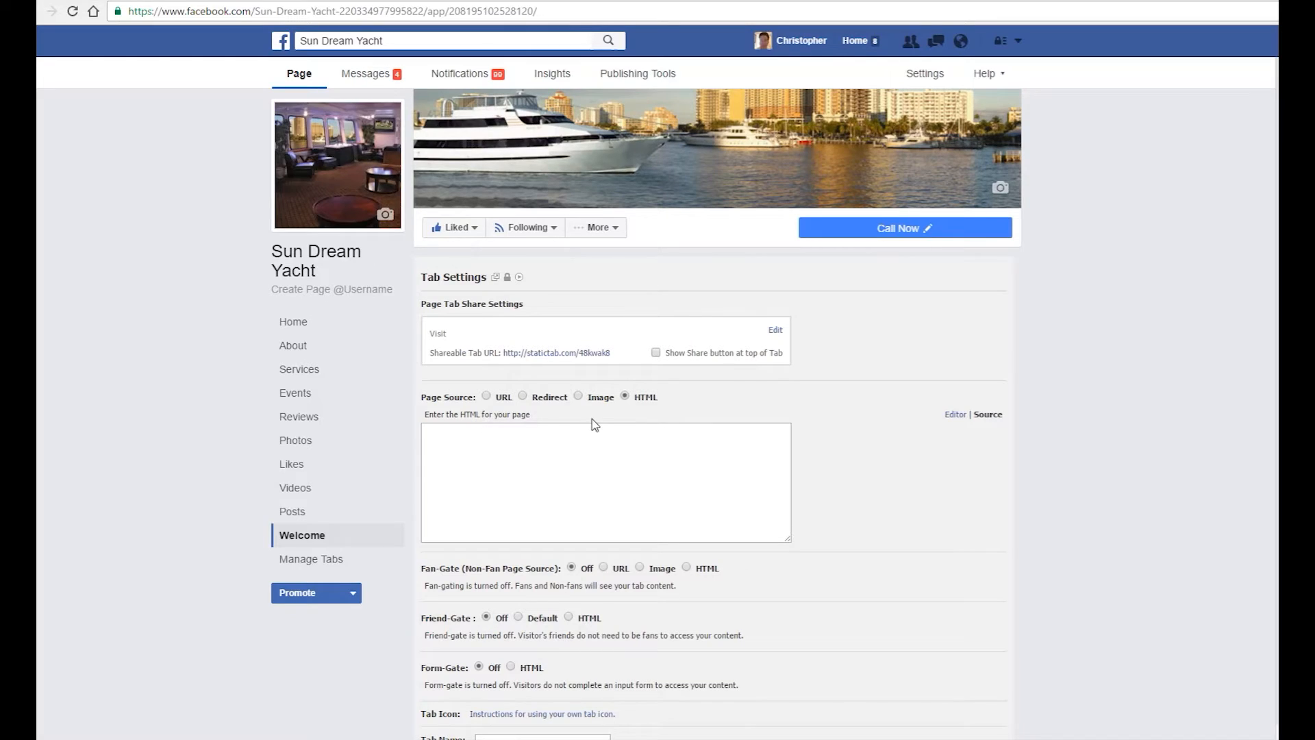
{"action": "left_click", "coordinate": [516, 439]}
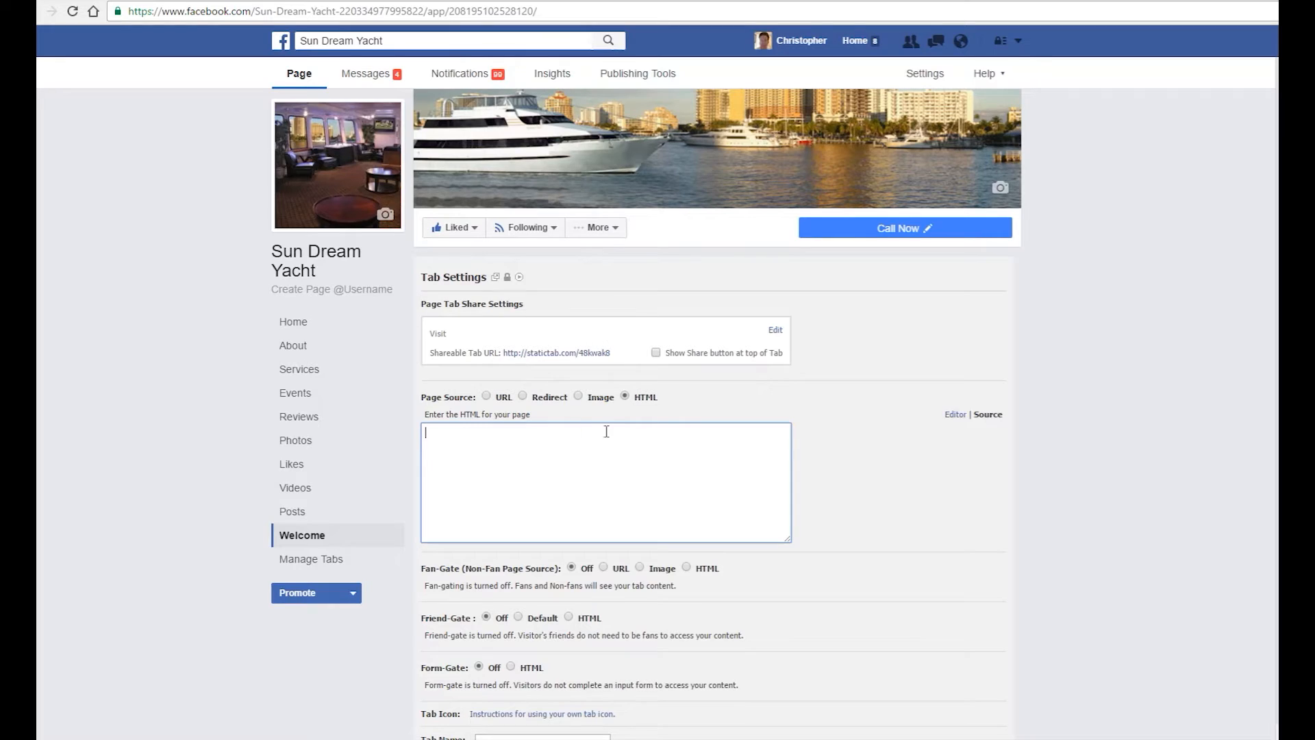
{"action": "left_click", "coordinate": [624, 398]}
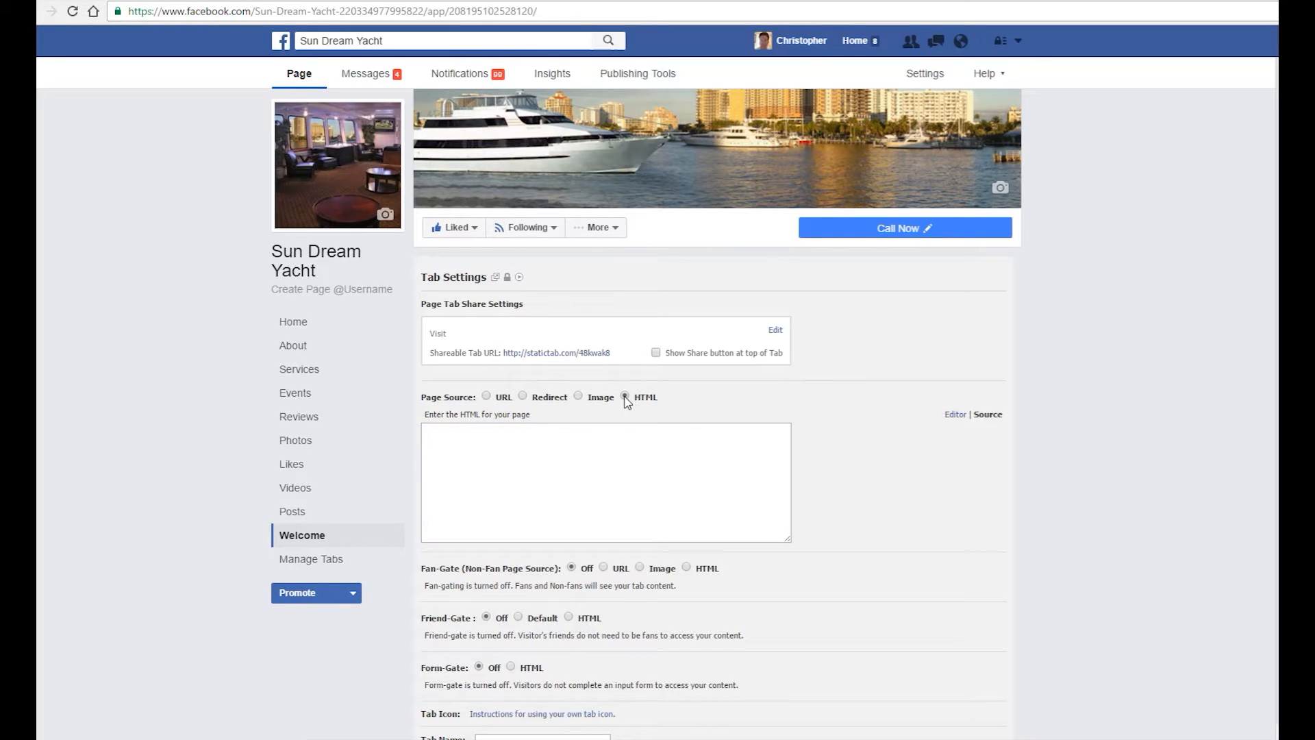
{"action": "left_click", "coordinate": [576, 448]}
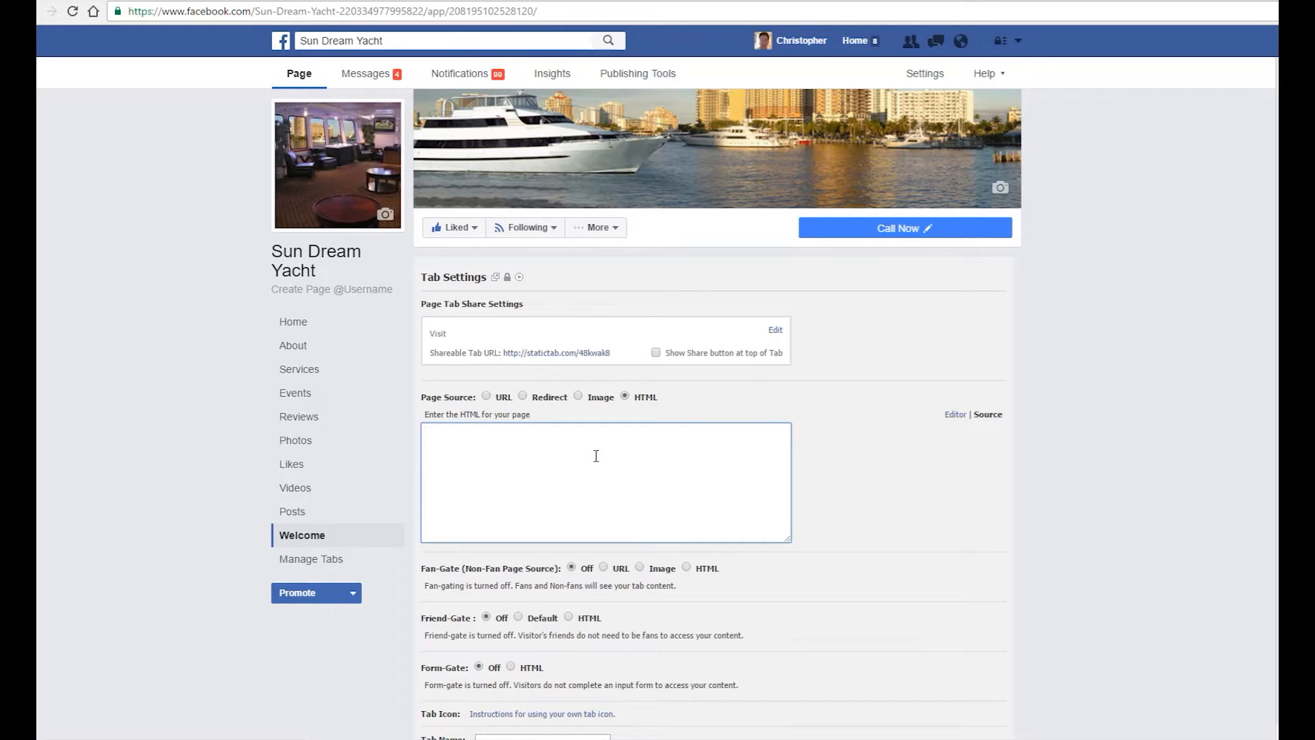
Switch to the Google Maps browser tab and load maps.google.com
{"action": "left_click", "coordinate": [543, 0]}
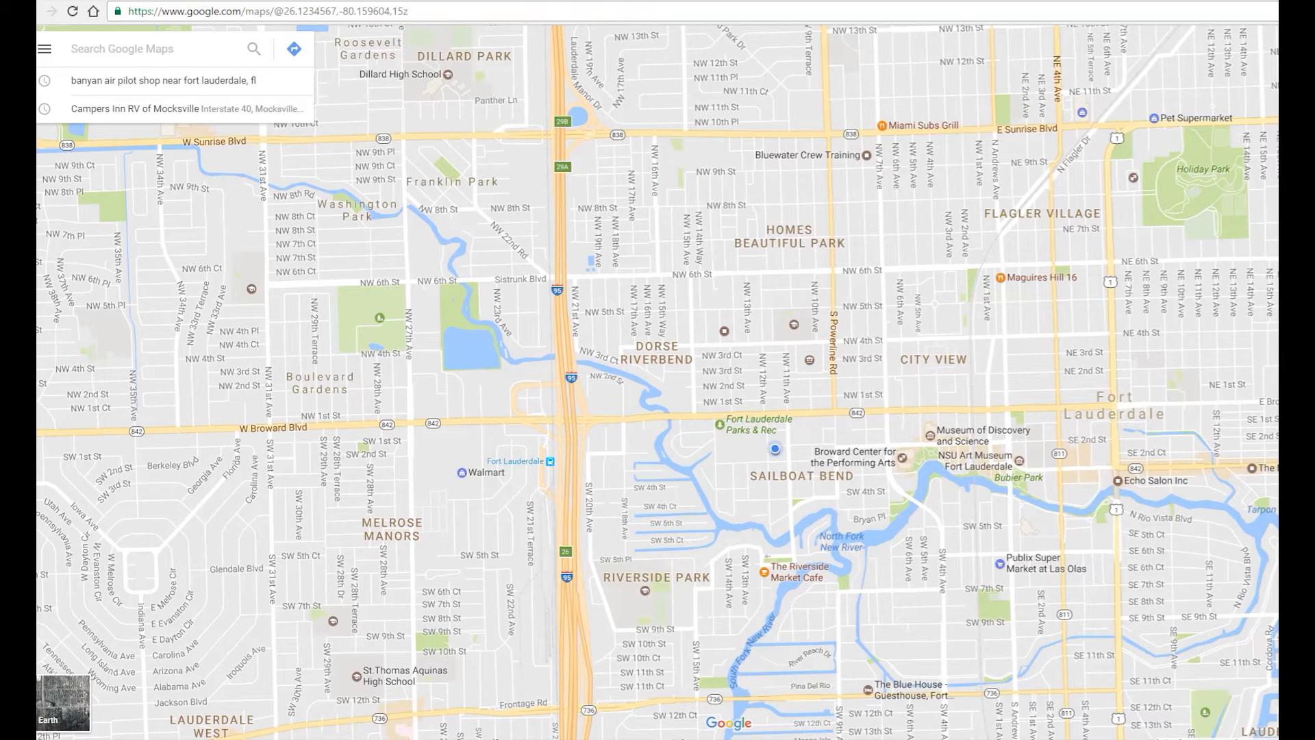
{"action": "left_click", "coordinate": [381, 11]}
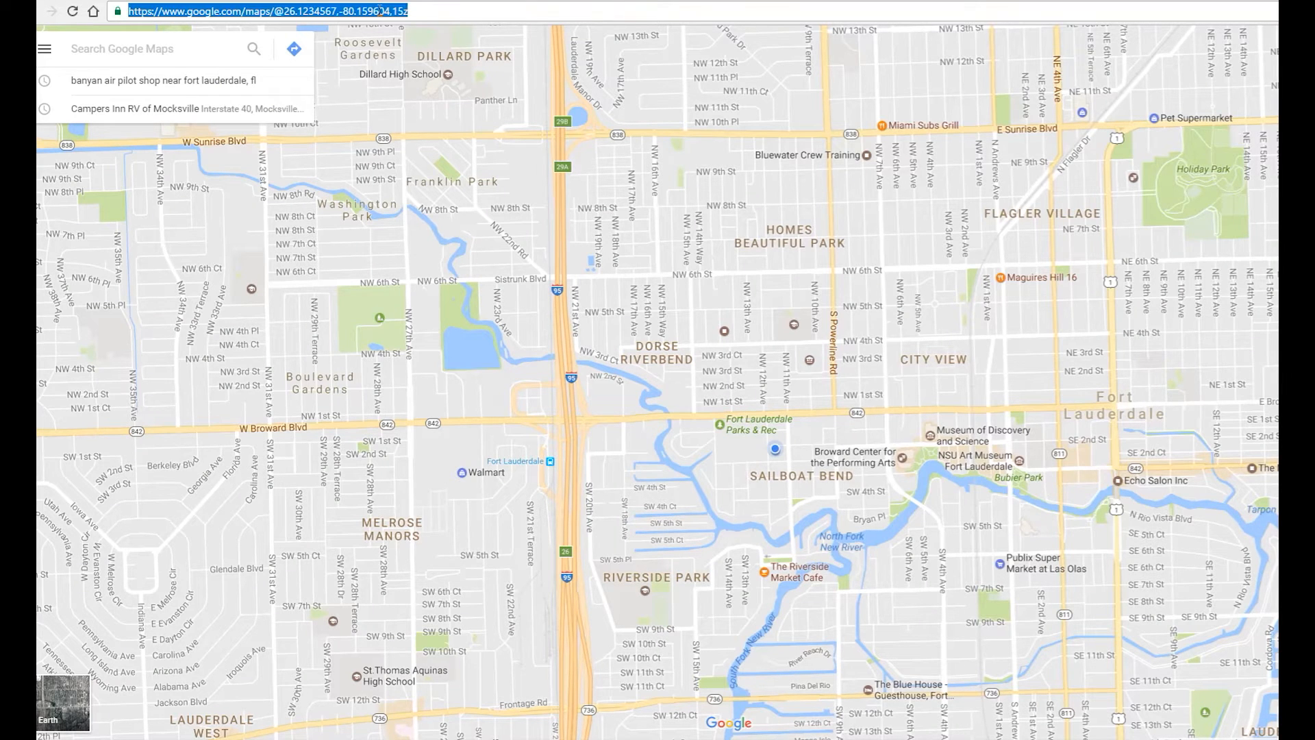
{"action": "type", "text": "maps.g"}
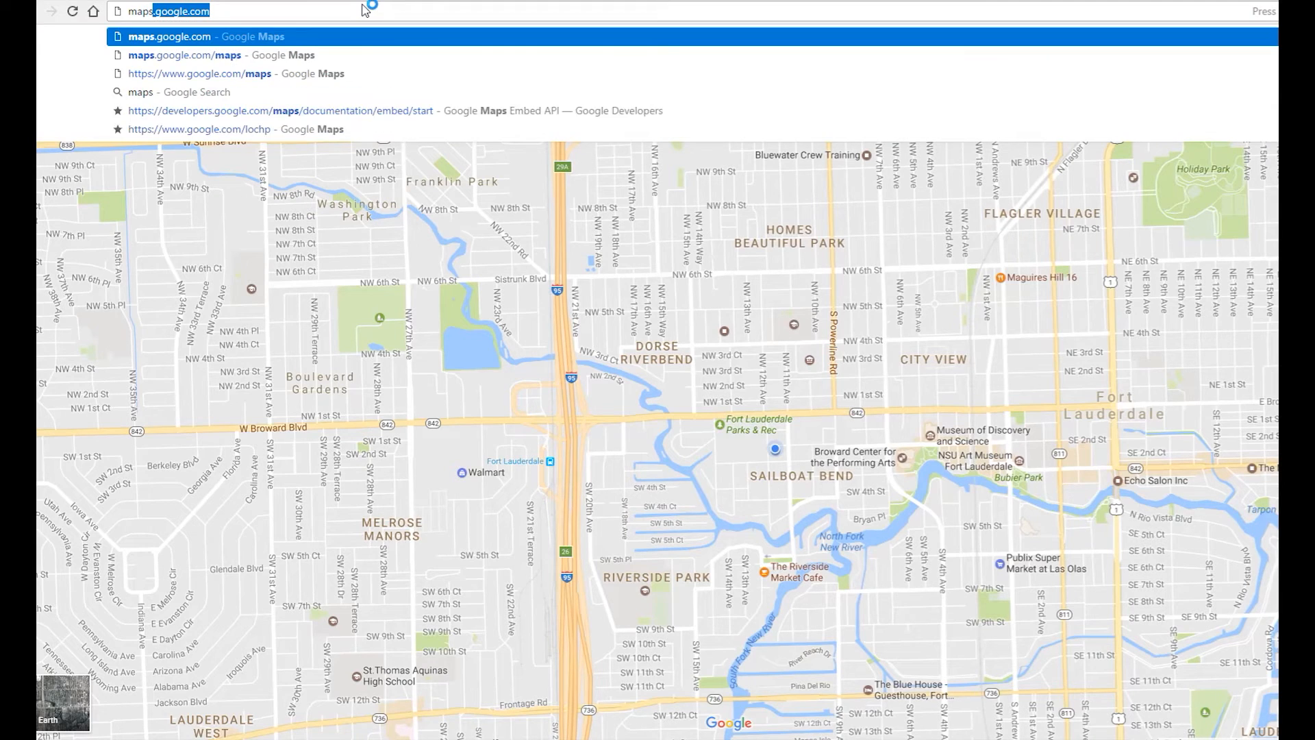
{"action": "type", "text": "oogle.co"}
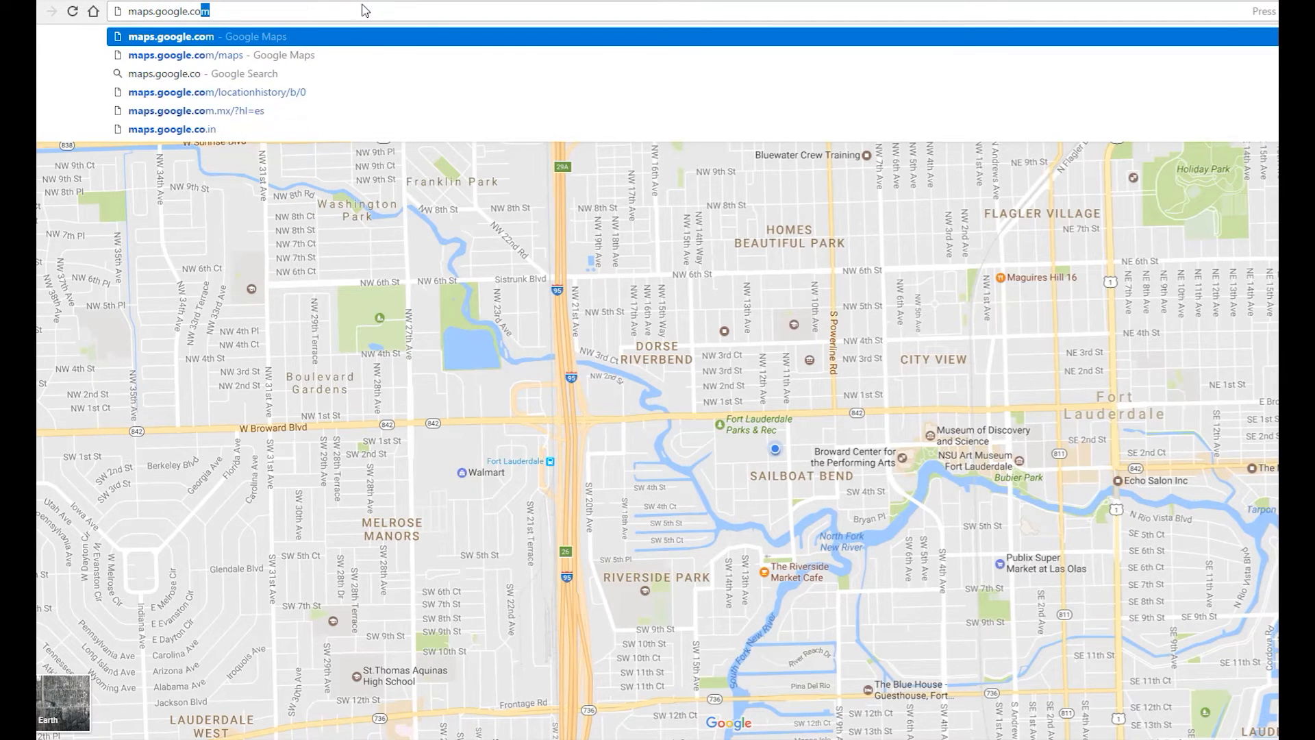
{"action": "key", "text": "Return"}
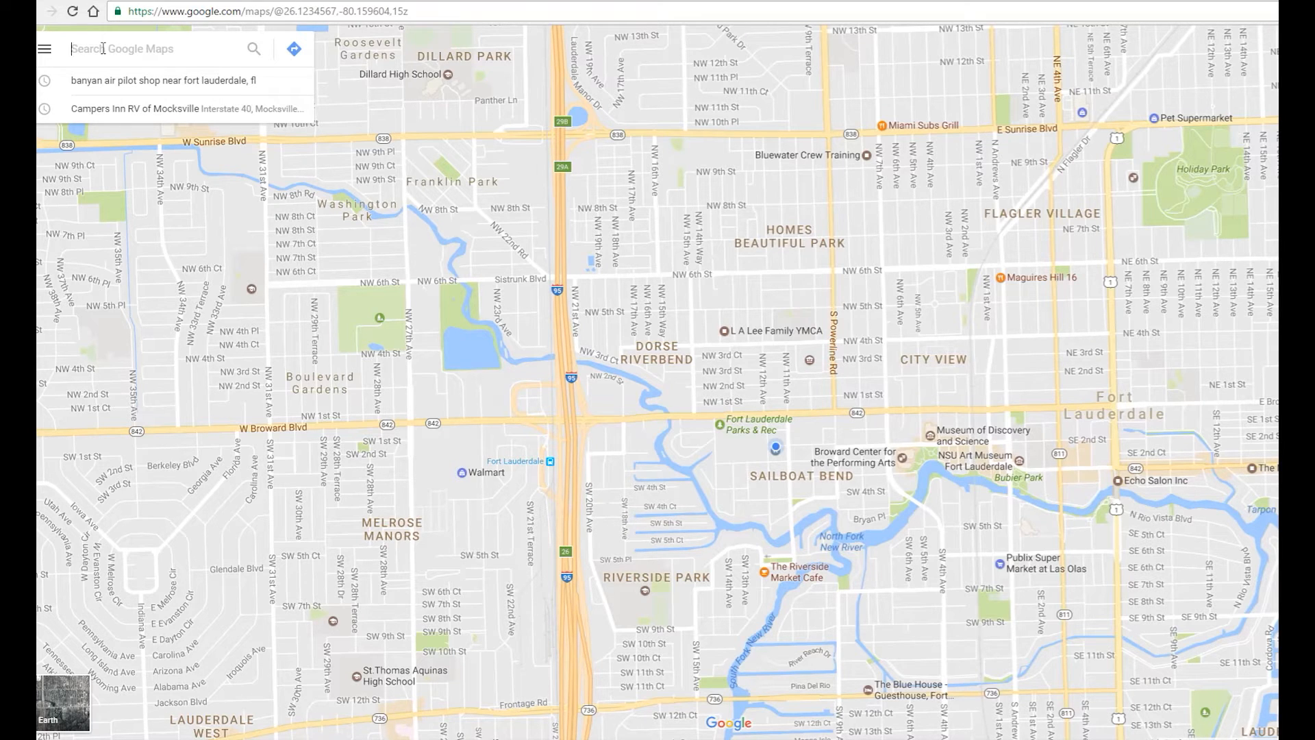
Search Google Maps for "sun dream yacht" and open the Sun Dream Yacht Charters listing on Northeast 32nd Avenue
{"action": "type", "text": "sun drea"}
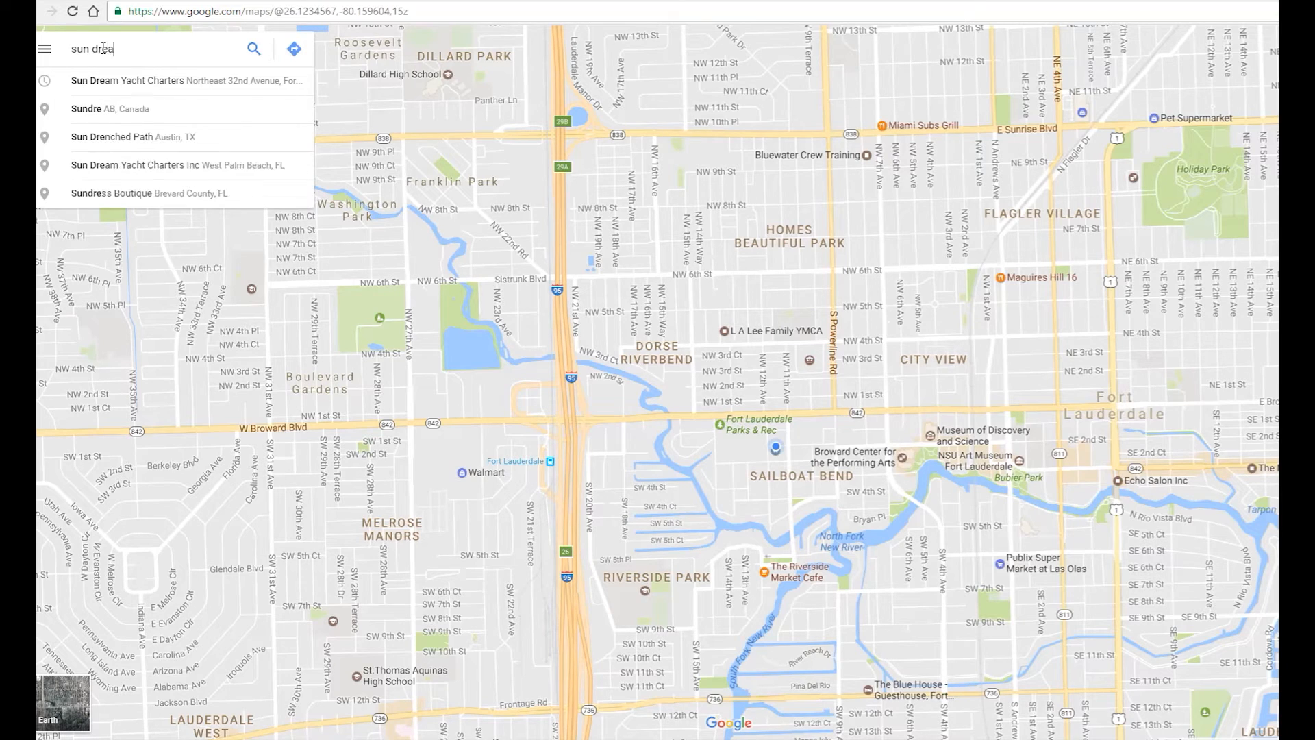
{"action": "type", "text": "m yacht"}
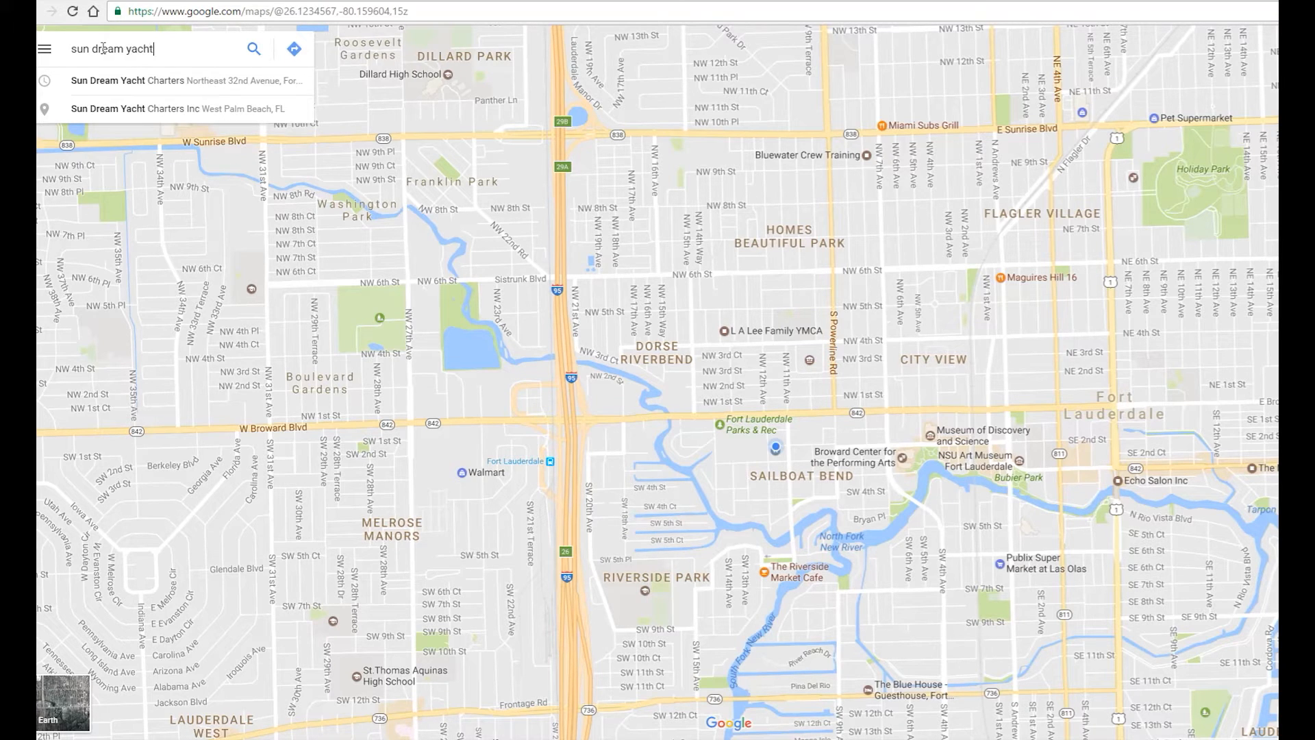
{"action": "type", "text": "s"}
{"action": "key", "text": "BackSpace"}
{"action": "left_click", "coordinate": [169, 83]}
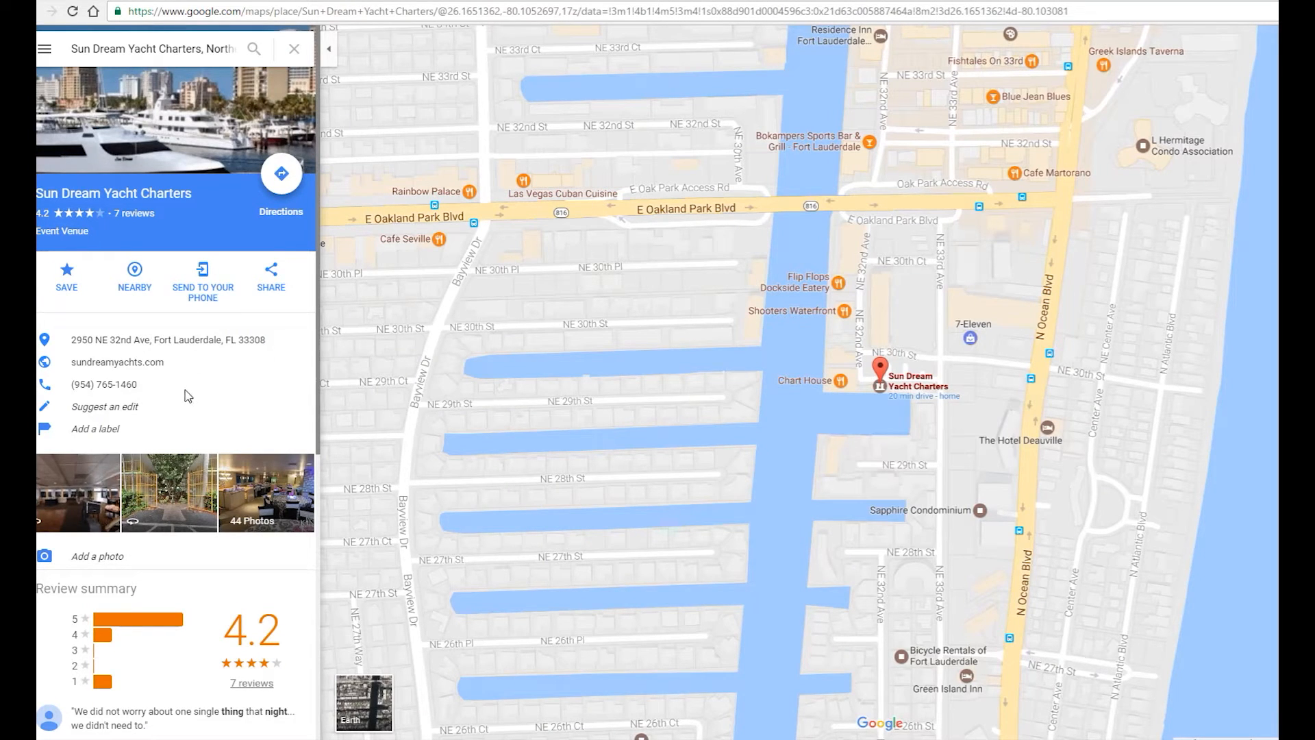
Open the listing's interior Street View tour and turn the view toward the wooden dance floor and dining tables
{"action": "left_click_drag", "start_coordinate": [183, 390], "coordinate": [118, 344]}
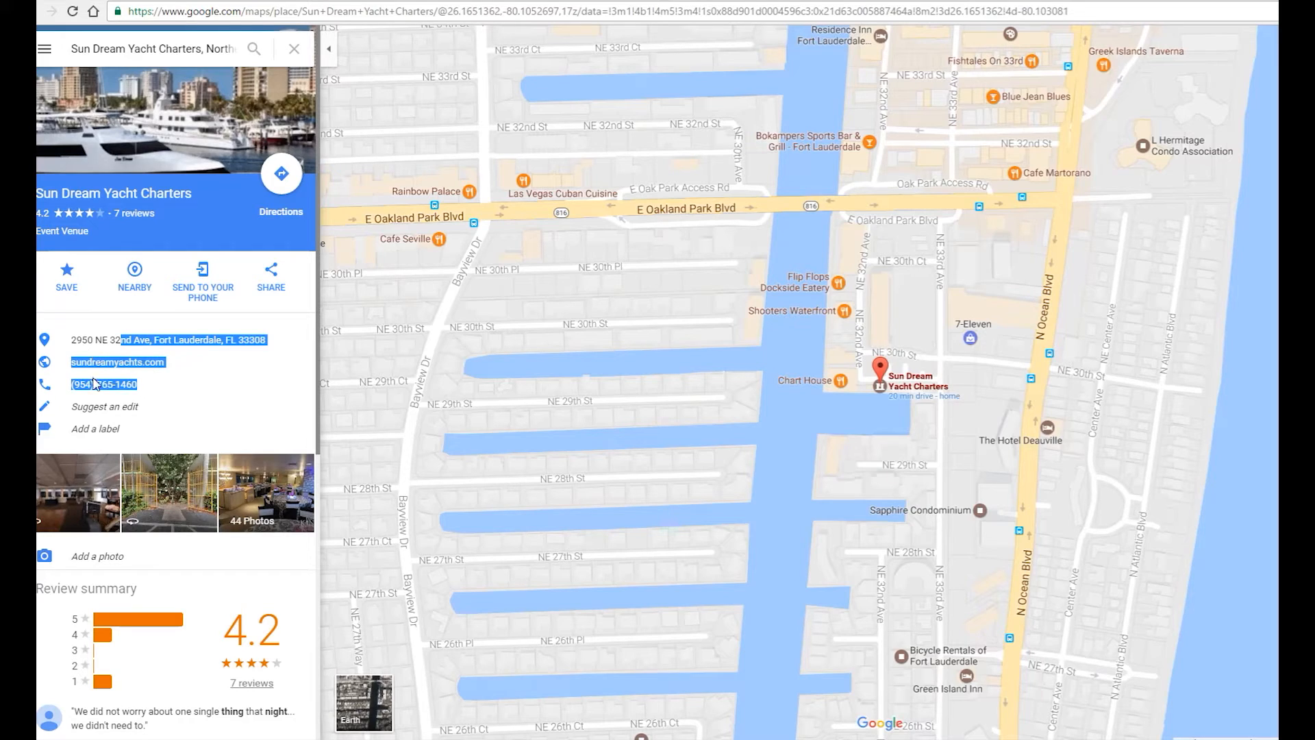
{"action": "scroll", "coordinate": [127, 483], "scroll_direction": "down", "scroll_amount": 1}
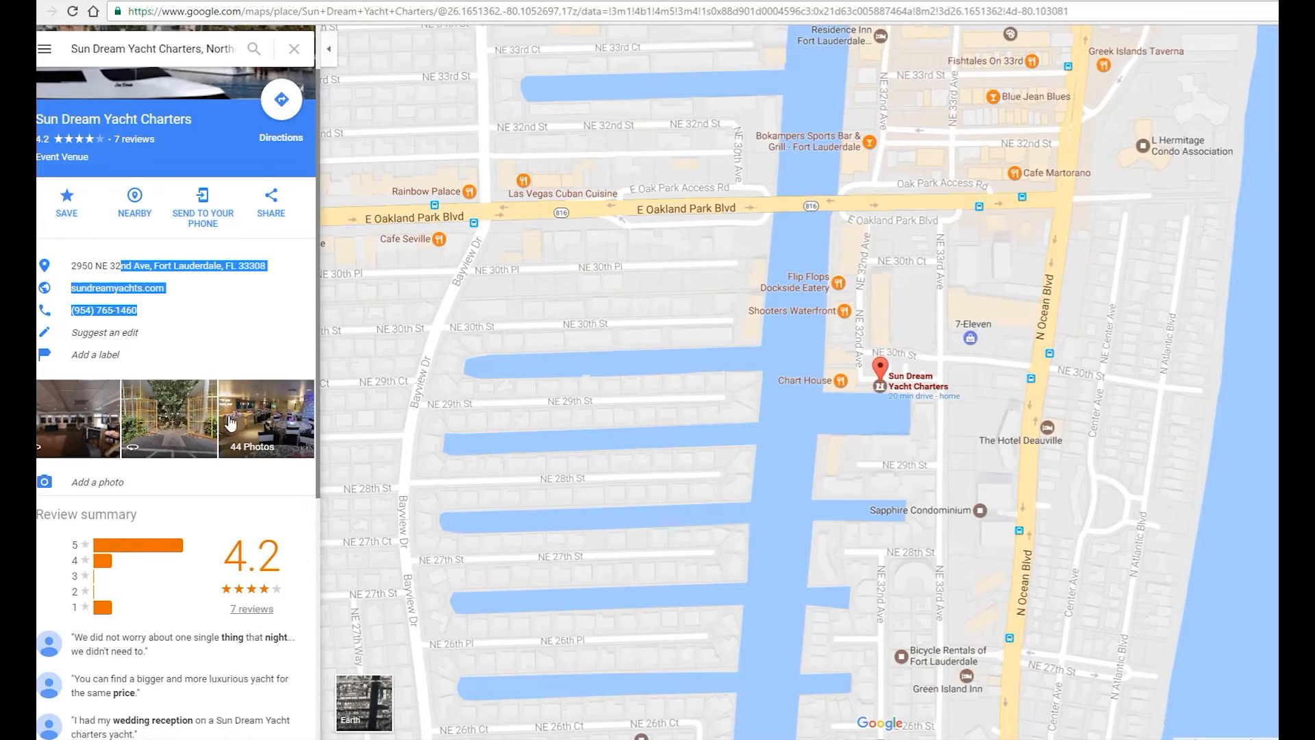
{"action": "left_click", "coordinate": [79, 431]}
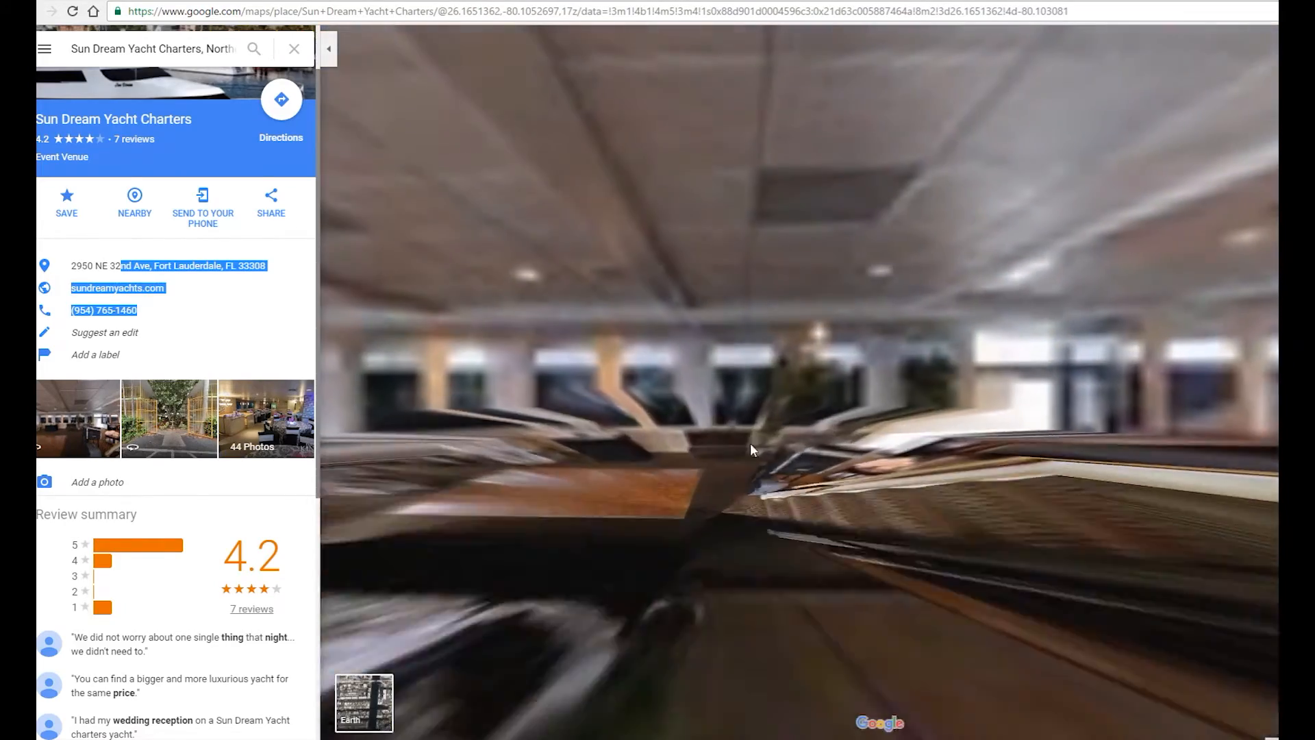
{"action": "left_click_drag", "start_coordinate": [901, 346], "coordinate": [361, 297]}
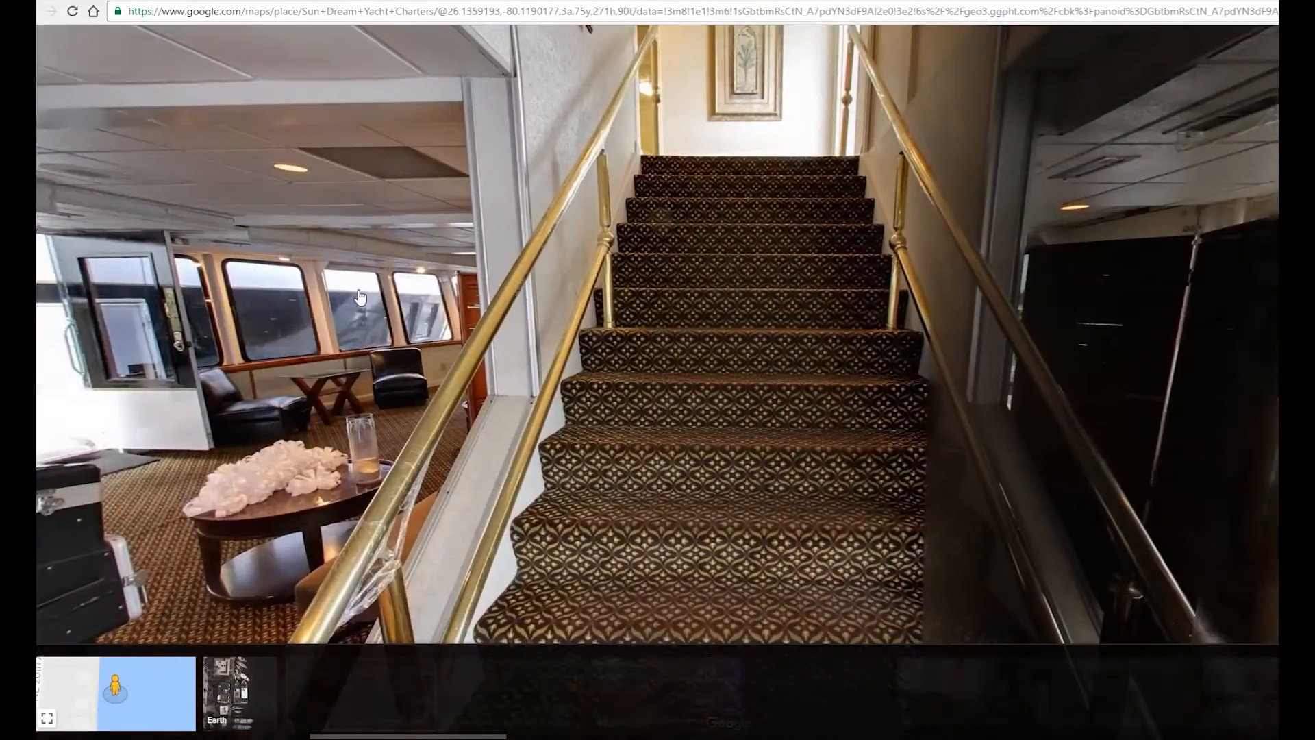
{"action": "left_click_drag", "start_coordinate": [1068, 321], "coordinate": [172, 285]}
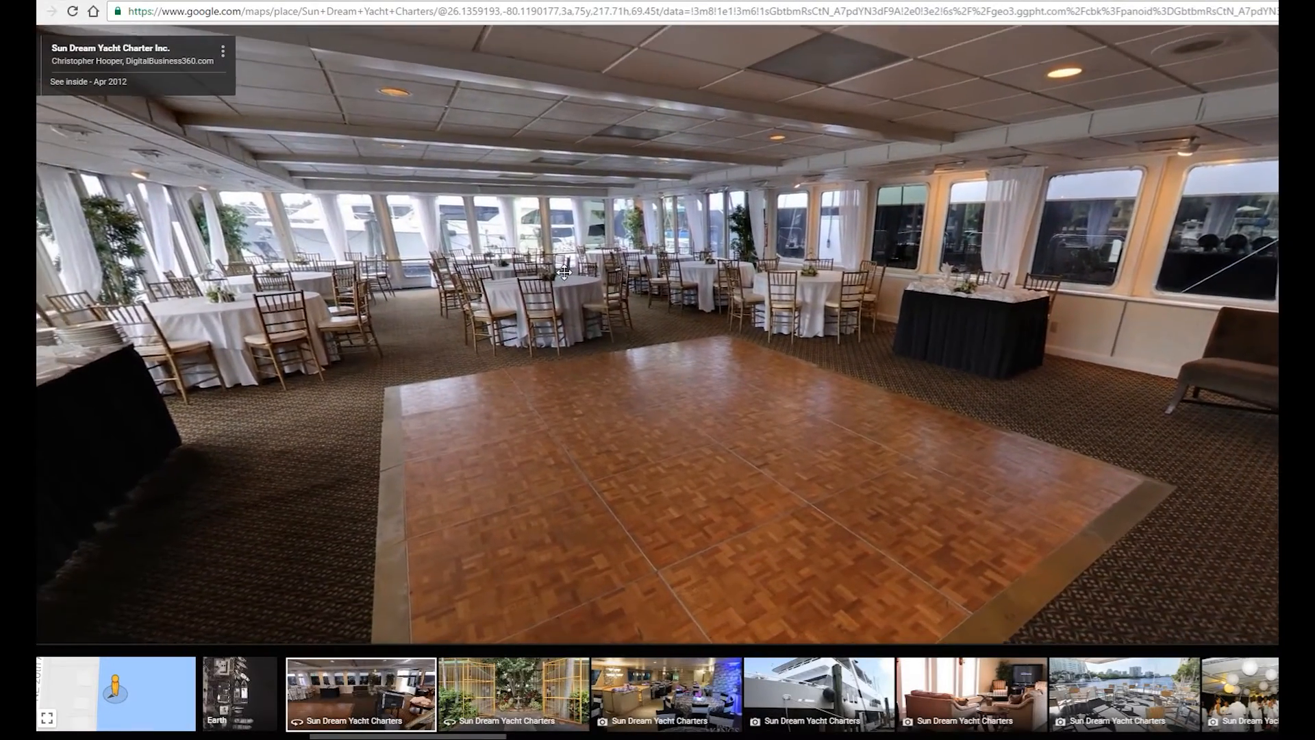
{"action": "left_click_drag", "start_coordinate": [564, 272], "coordinate": [510, 257]}
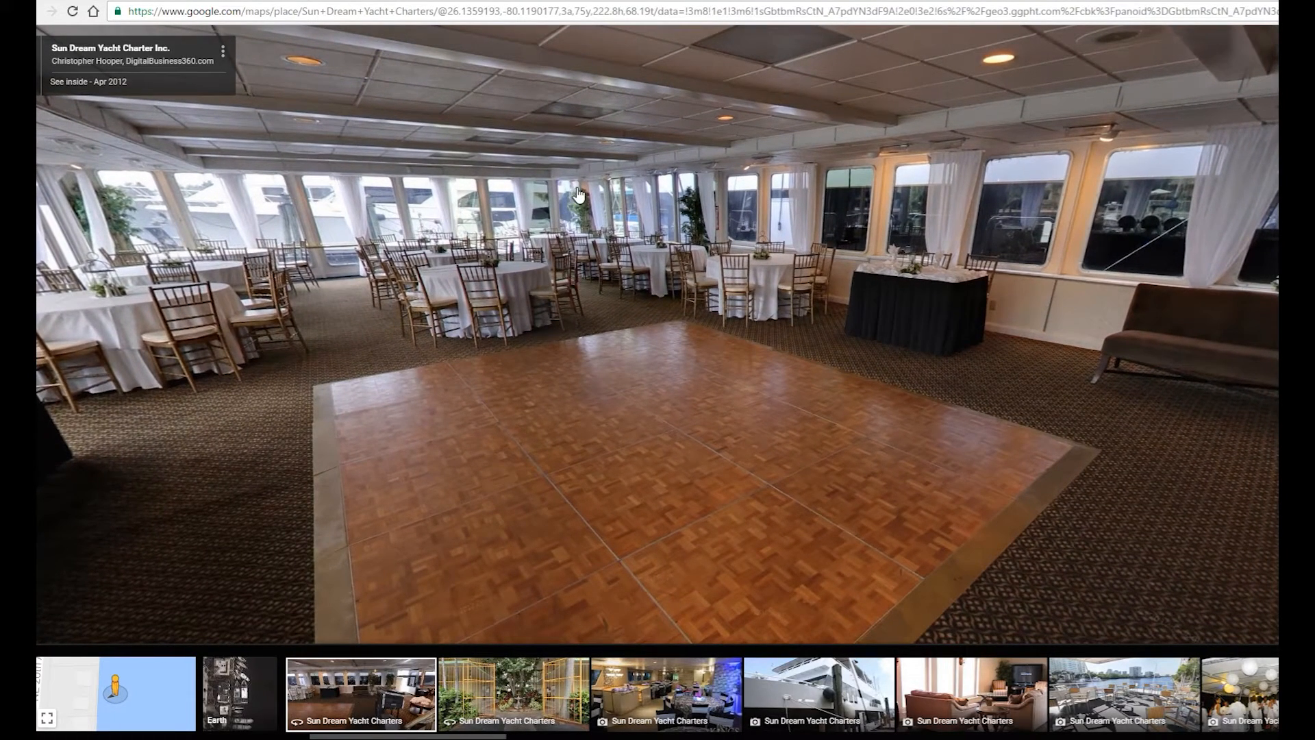
Open the embed options for the current Street View image and set the embed size to Large
{"action": "left_click", "coordinate": [223, 53]}
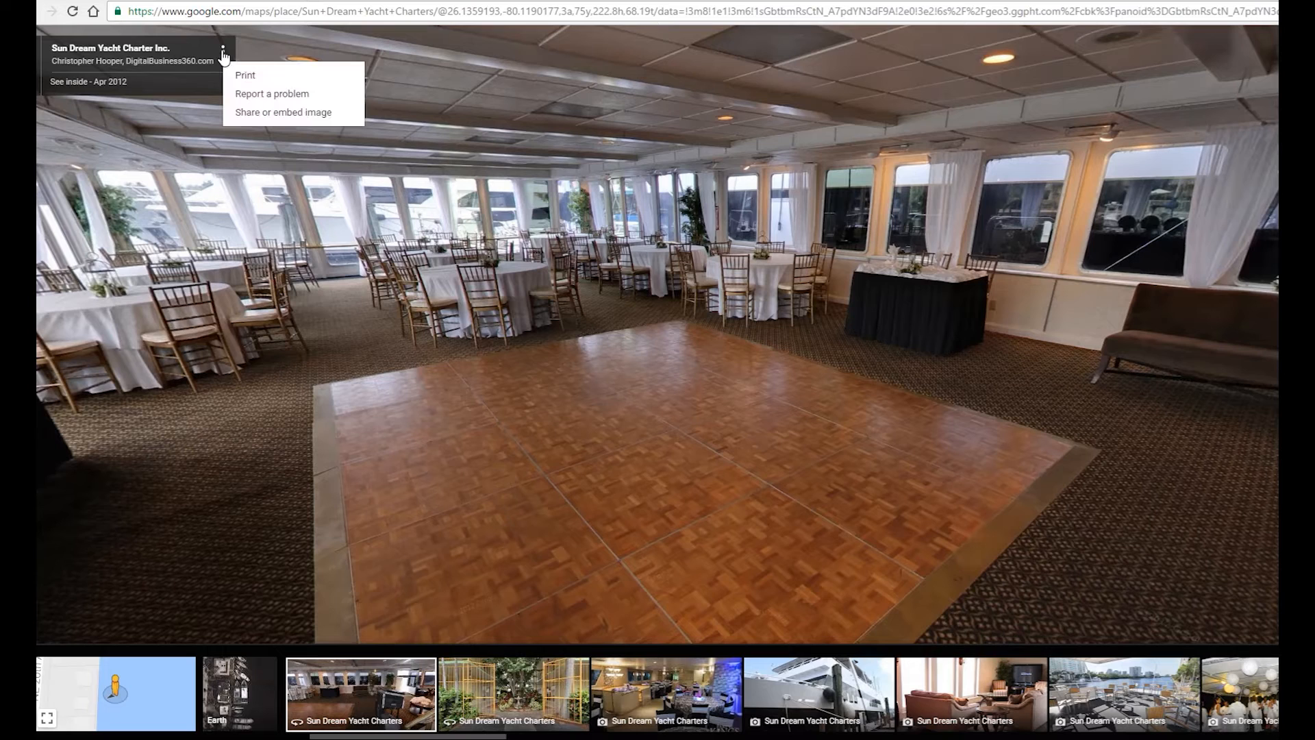
{"action": "left_click", "coordinate": [266, 114]}
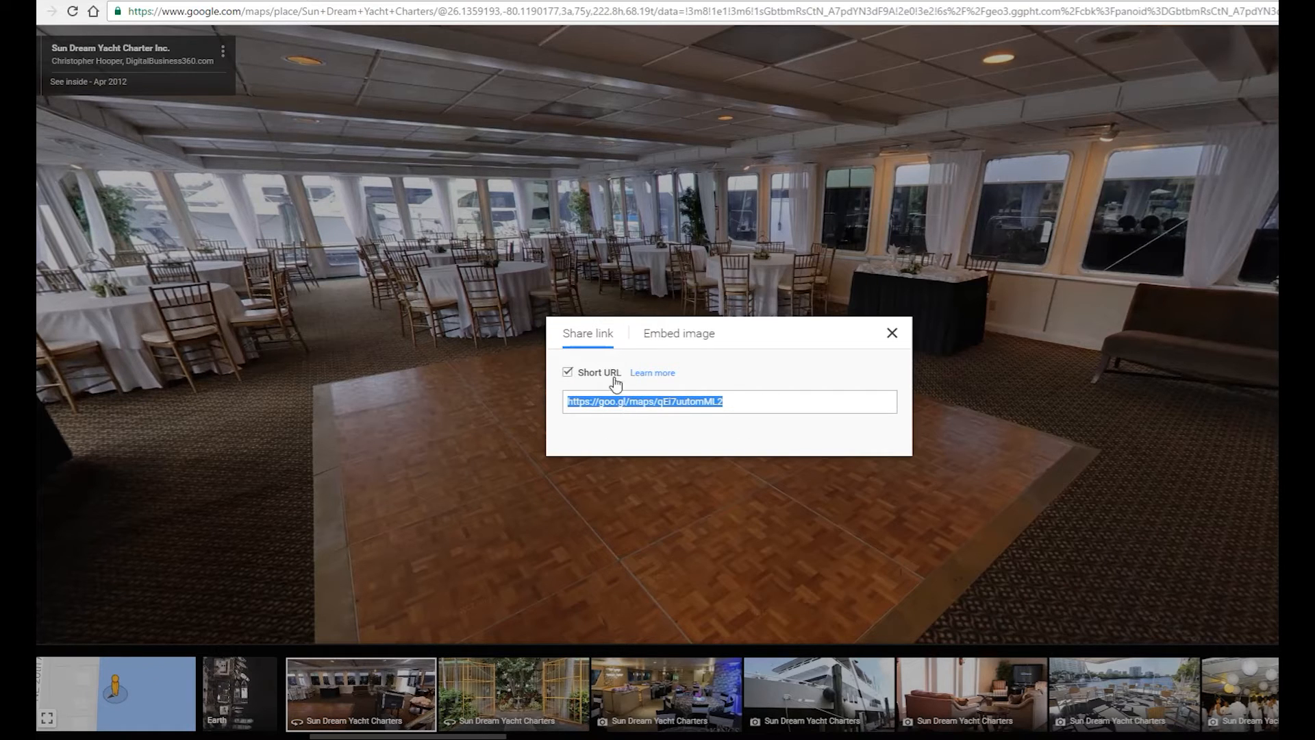
{"action": "left_click", "coordinate": [673, 335]}
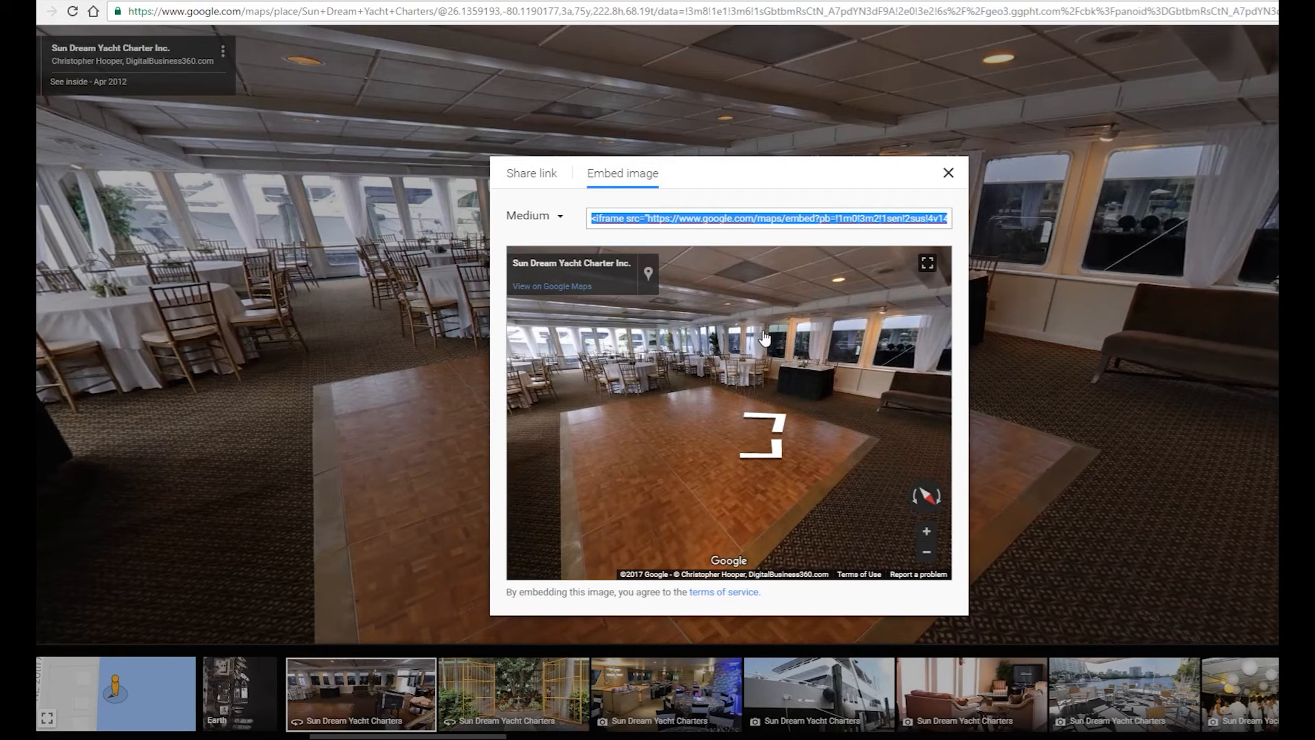
{"action": "left_click", "coordinate": [560, 219]}
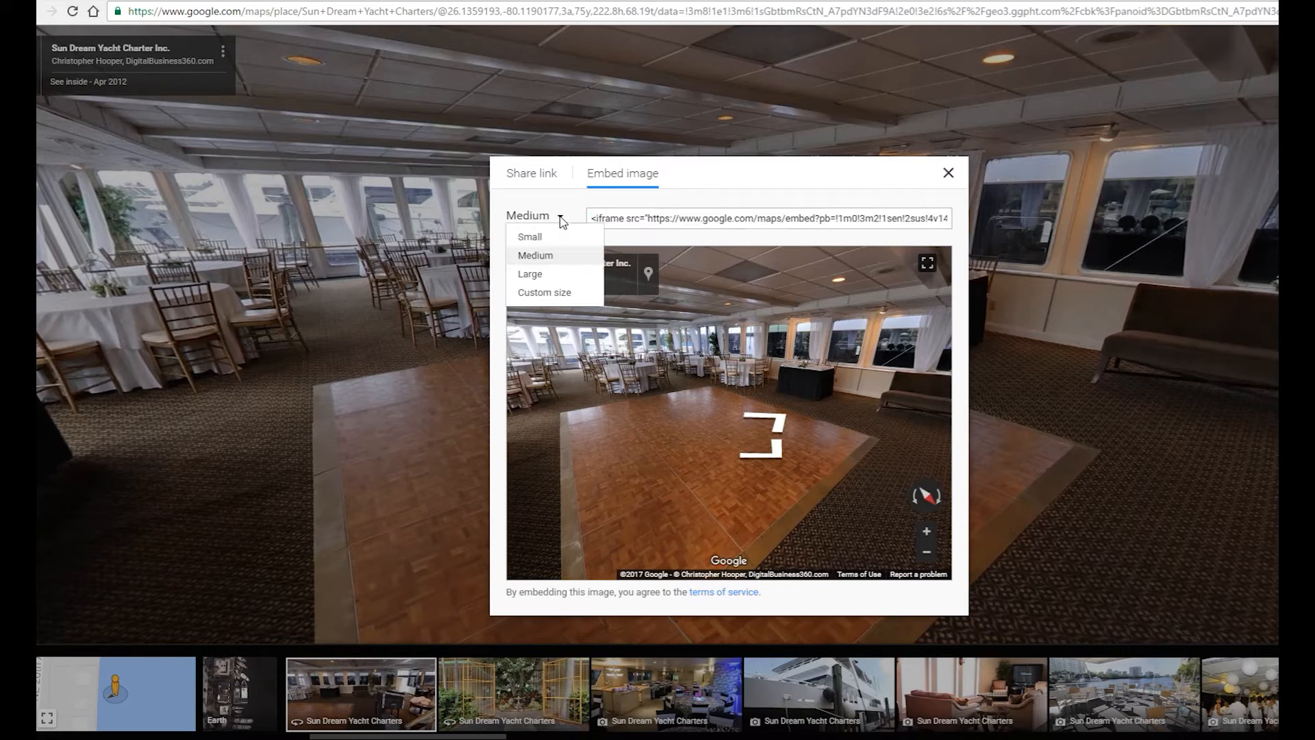
{"action": "left_click", "coordinate": [543, 275]}
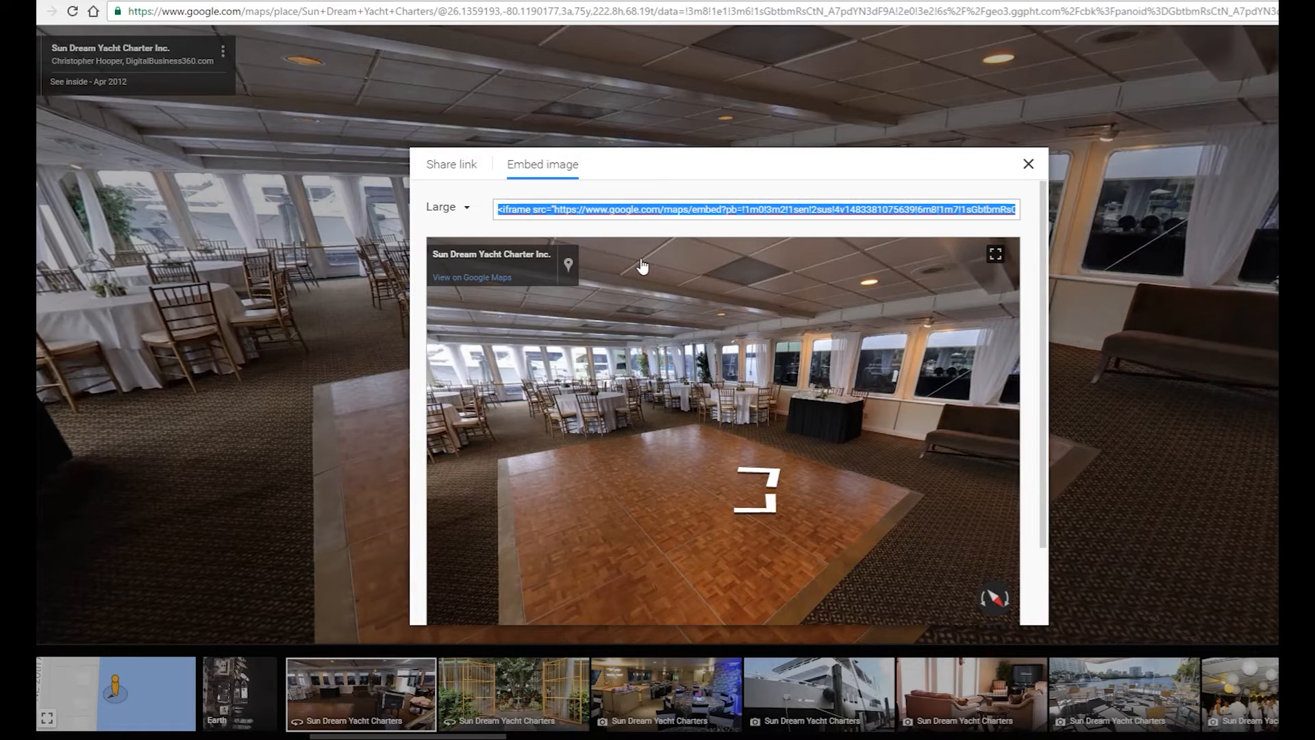
Check the large embed preview and copy the complete iframe embed code
{"action": "scroll", "coordinate": [1041, 316], "scroll_direction": "down", "scroll_amount": 1}
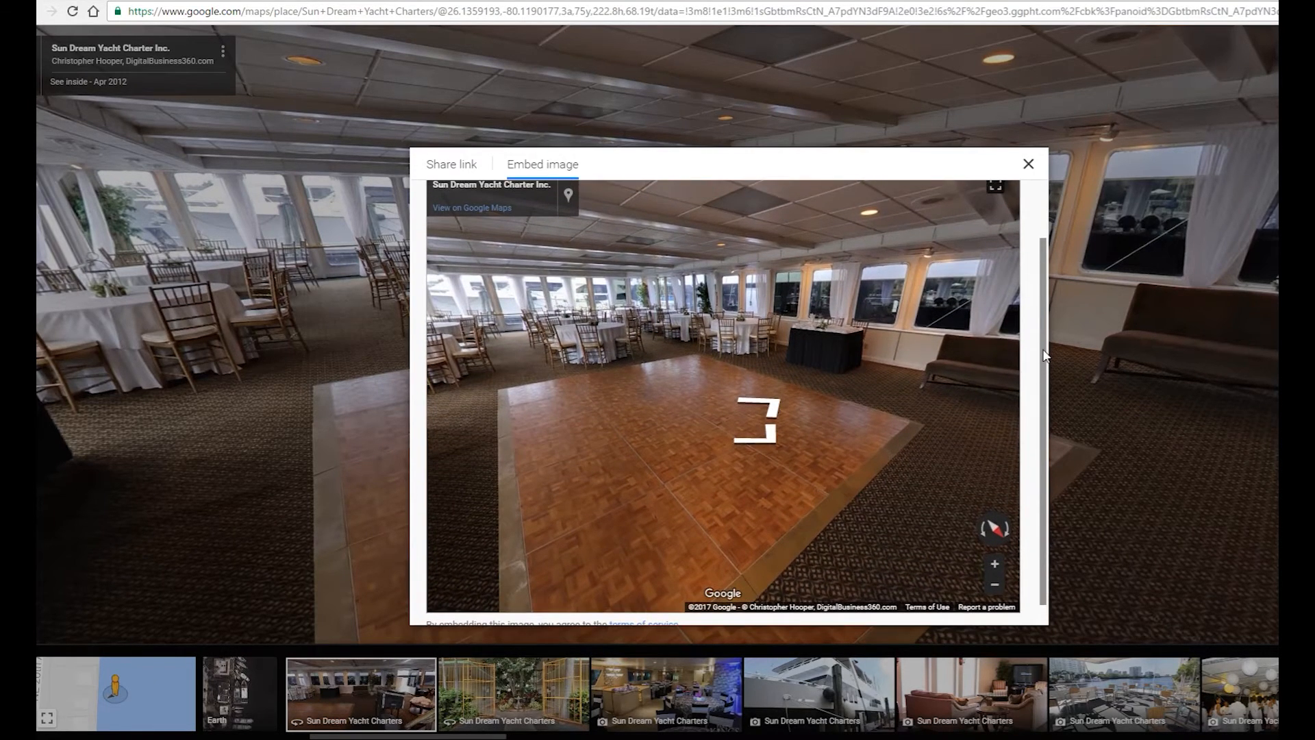
{"action": "scroll", "coordinate": [1042, 329], "scroll_direction": "up", "scroll_amount": 2}
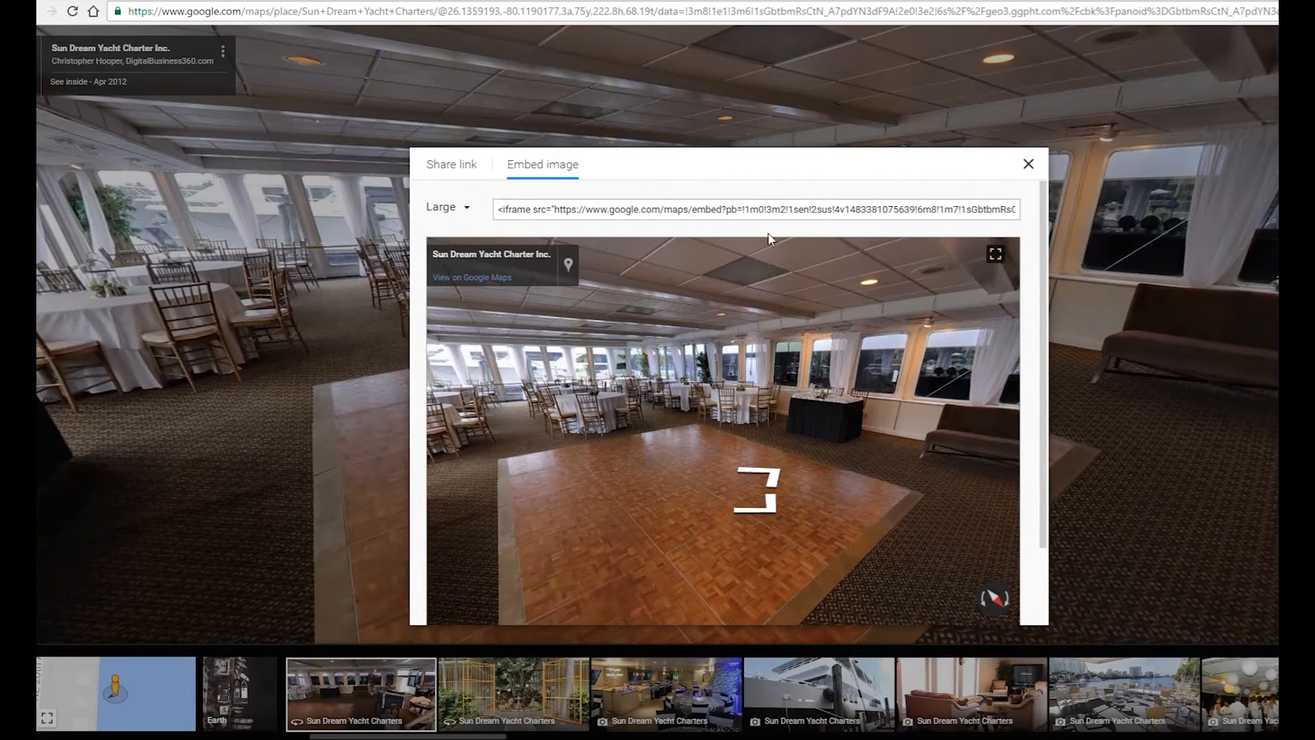
{"action": "left_click", "coordinate": [702, 211]}
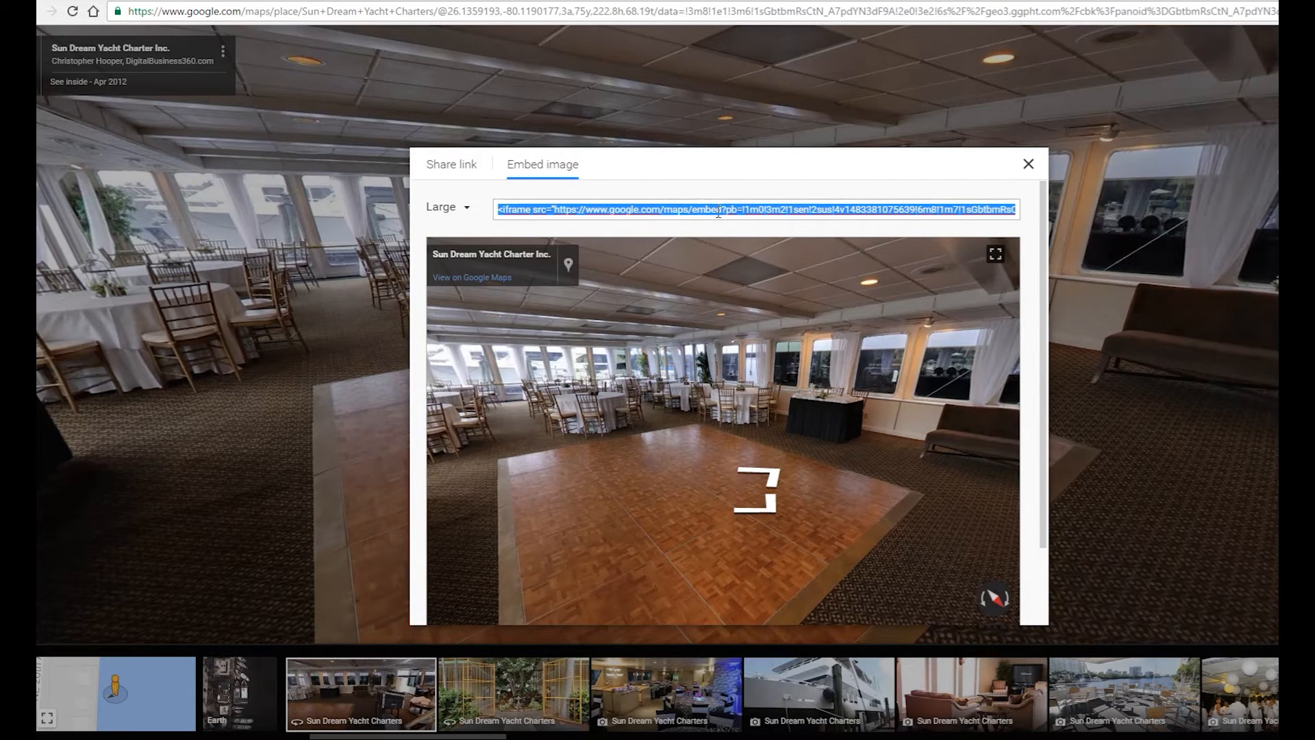
{"action": "right_click", "coordinate": [718, 211]}
{"action": "left_click", "coordinate": [758, 237]}
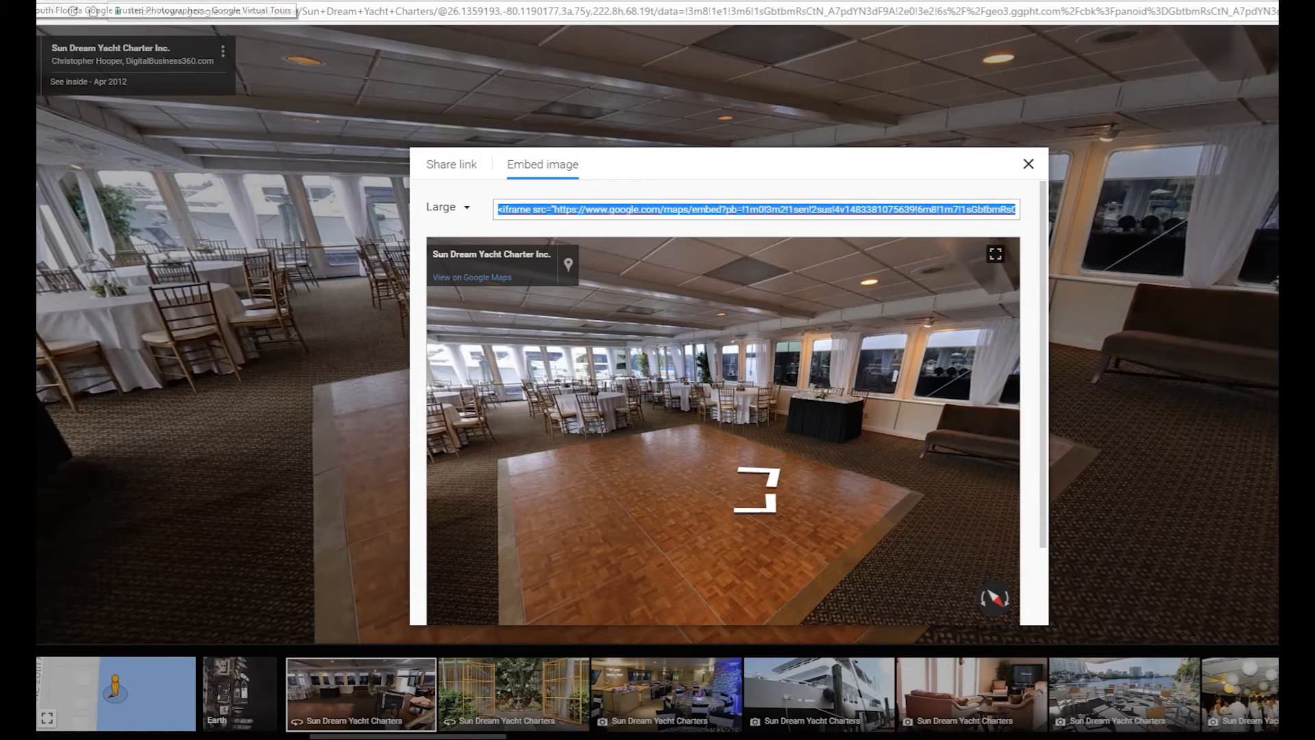
Switch back to the Sun Dream Yacht Facebook tab settings and paste the iframe code into the page's HTML source box
{"action": "left_click", "coordinate": [295, 0]}
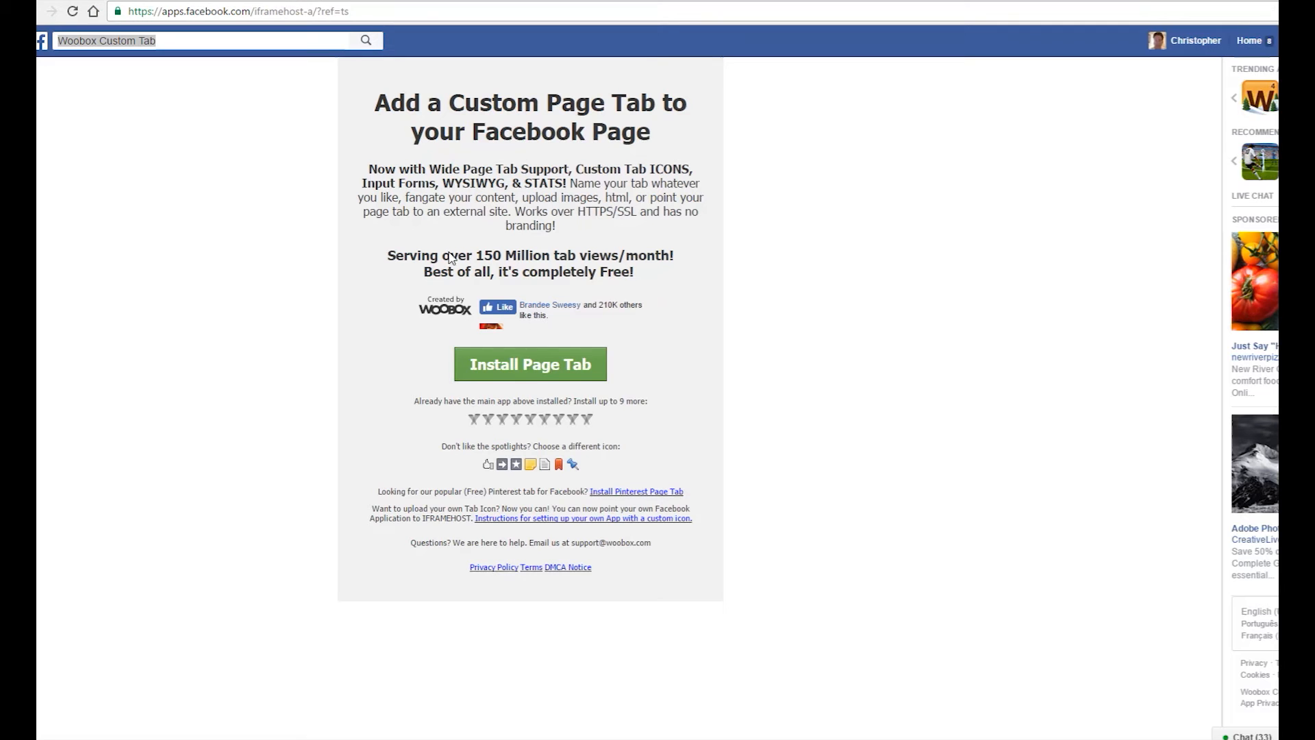
{"action": "left_click", "coordinate": [539, 361]}
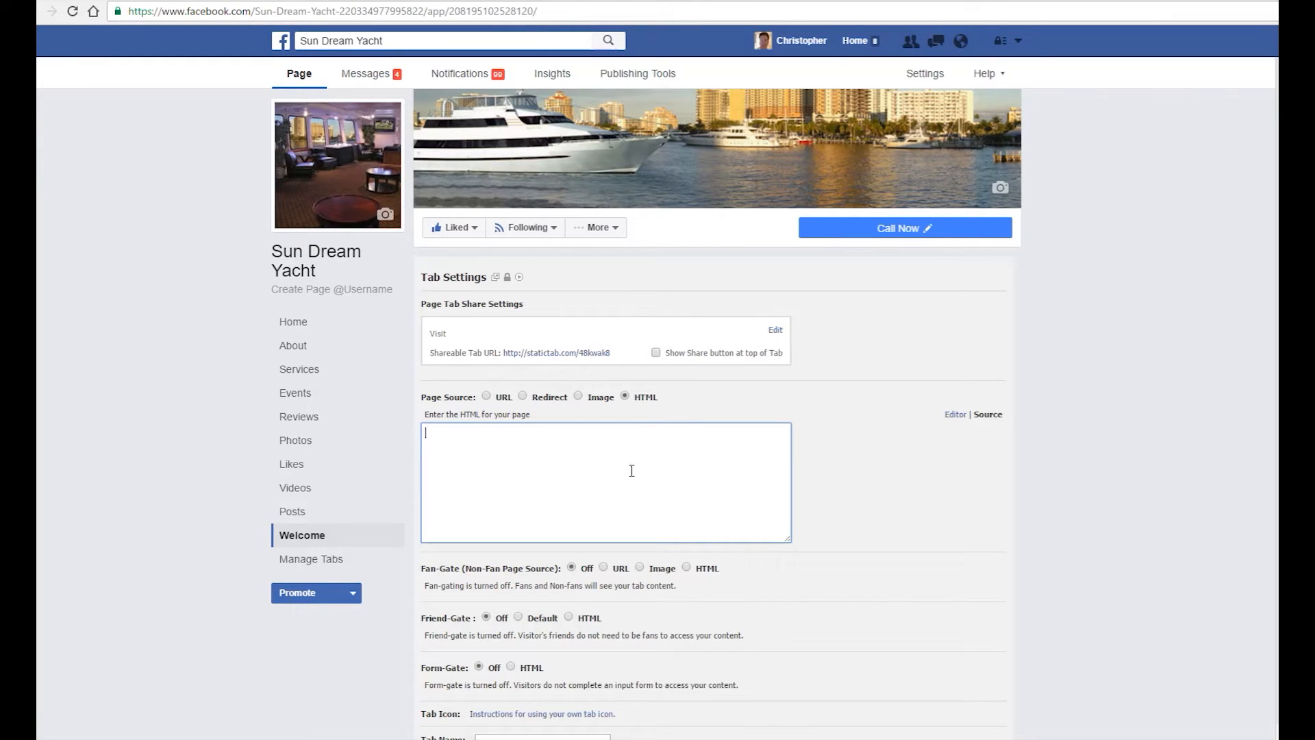
{"action": "right_click", "coordinate": [567, 446]}
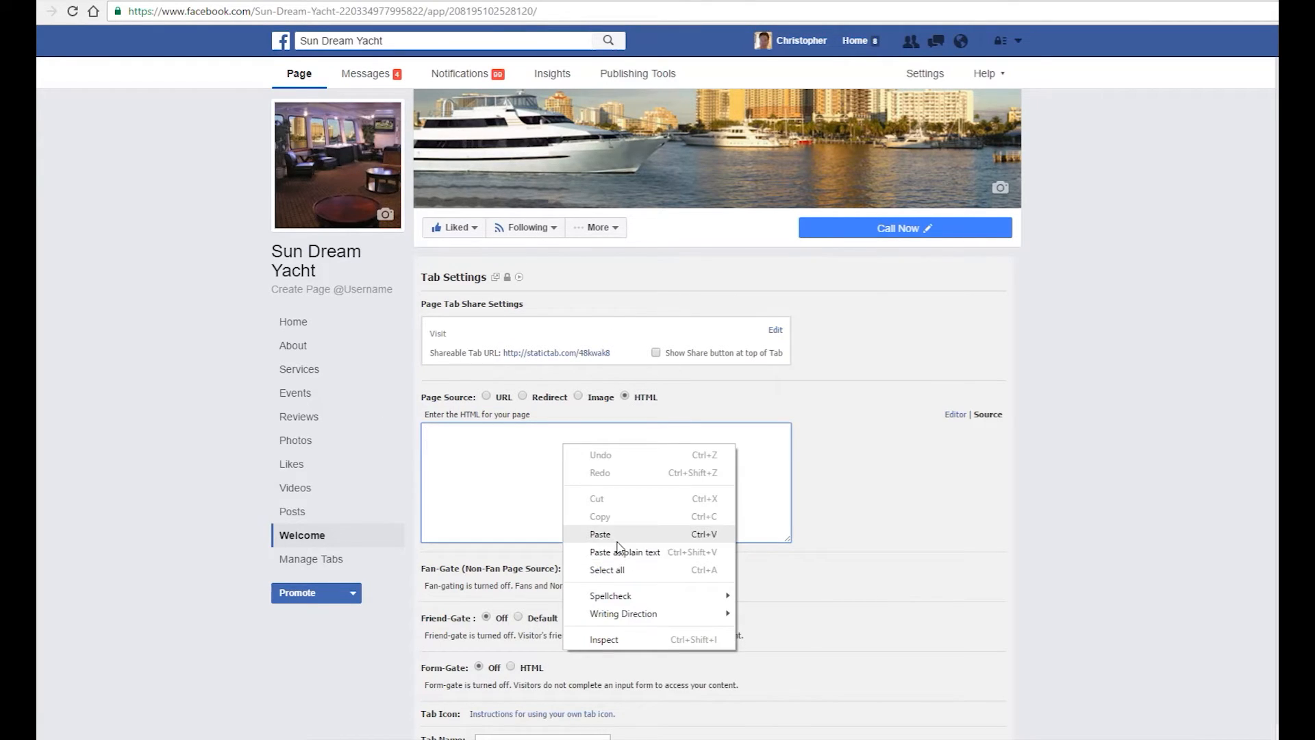
{"action": "left_click", "coordinate": [578, 551]}
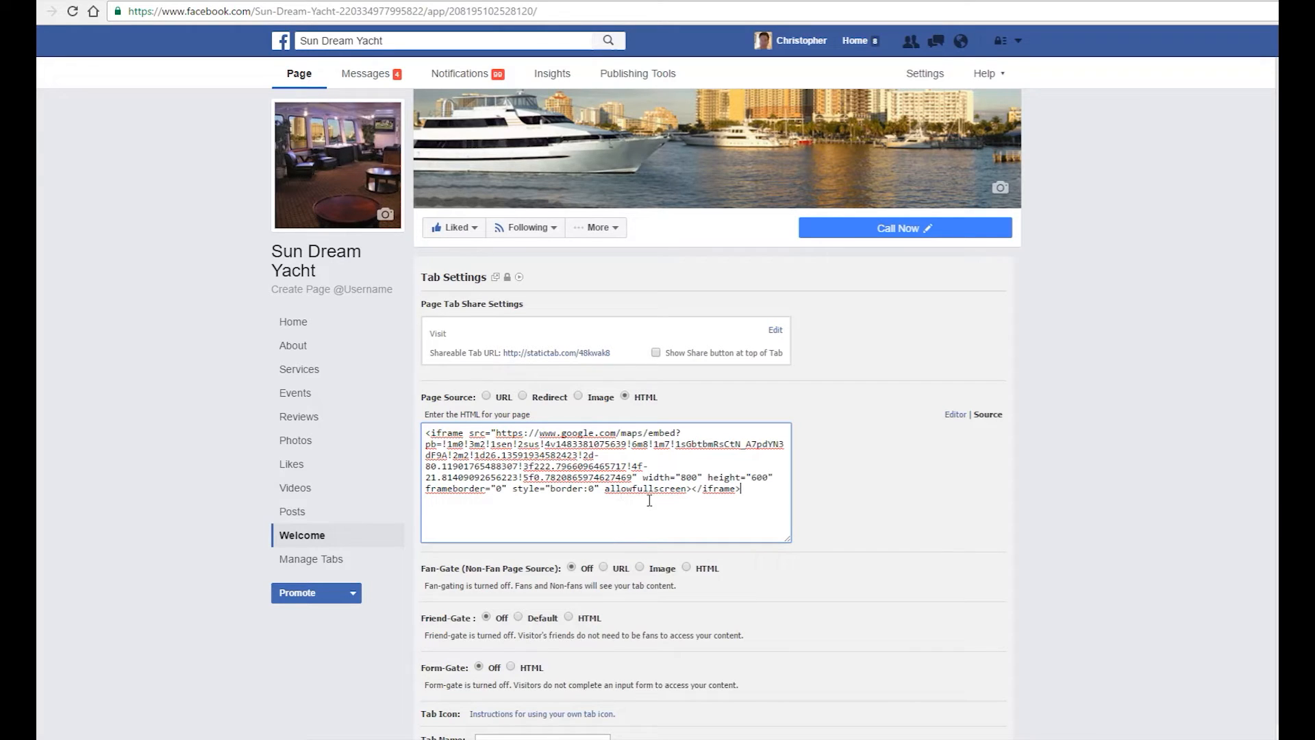
{"action": "left_click", "coordinate": [1127, 445]}
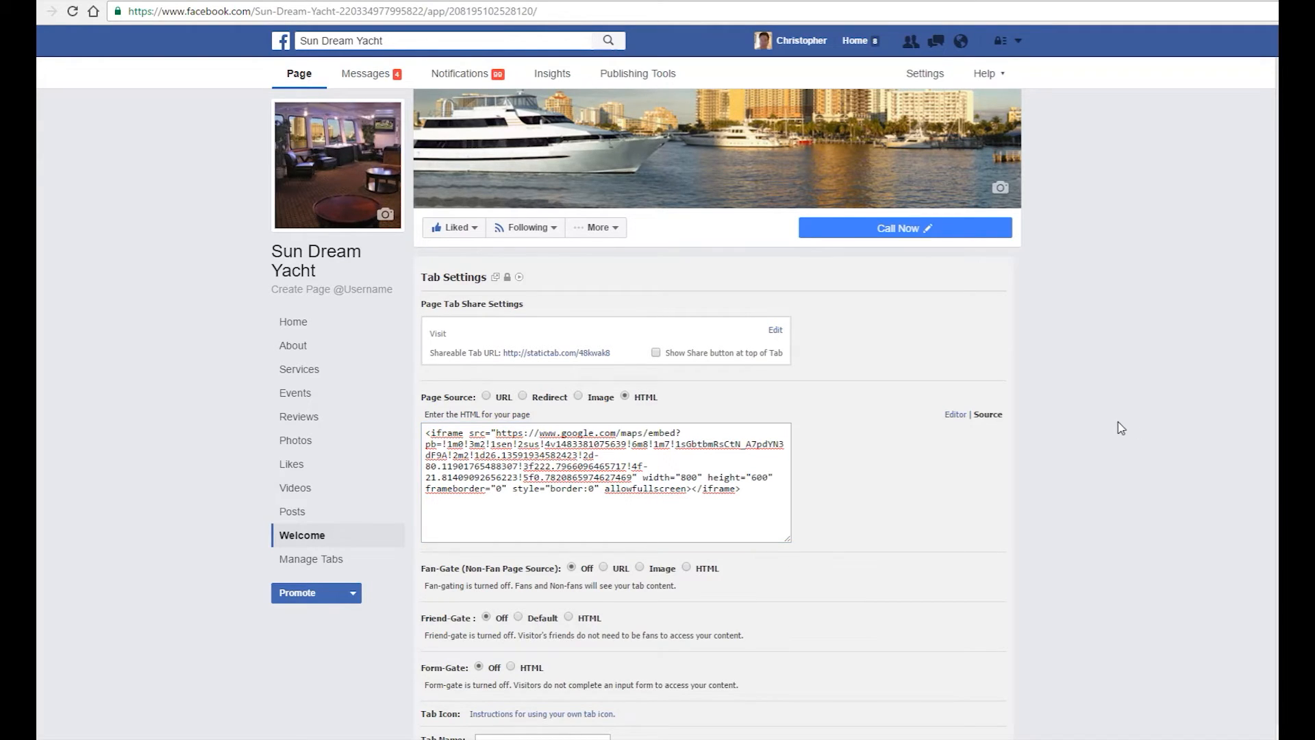
Name the custom tab "Tour Our Yachts" and save the tab settings
{"action": "scroll", "coordinate": [1124, 428], "scroll_direction": "down", "scroll_amount": 2}
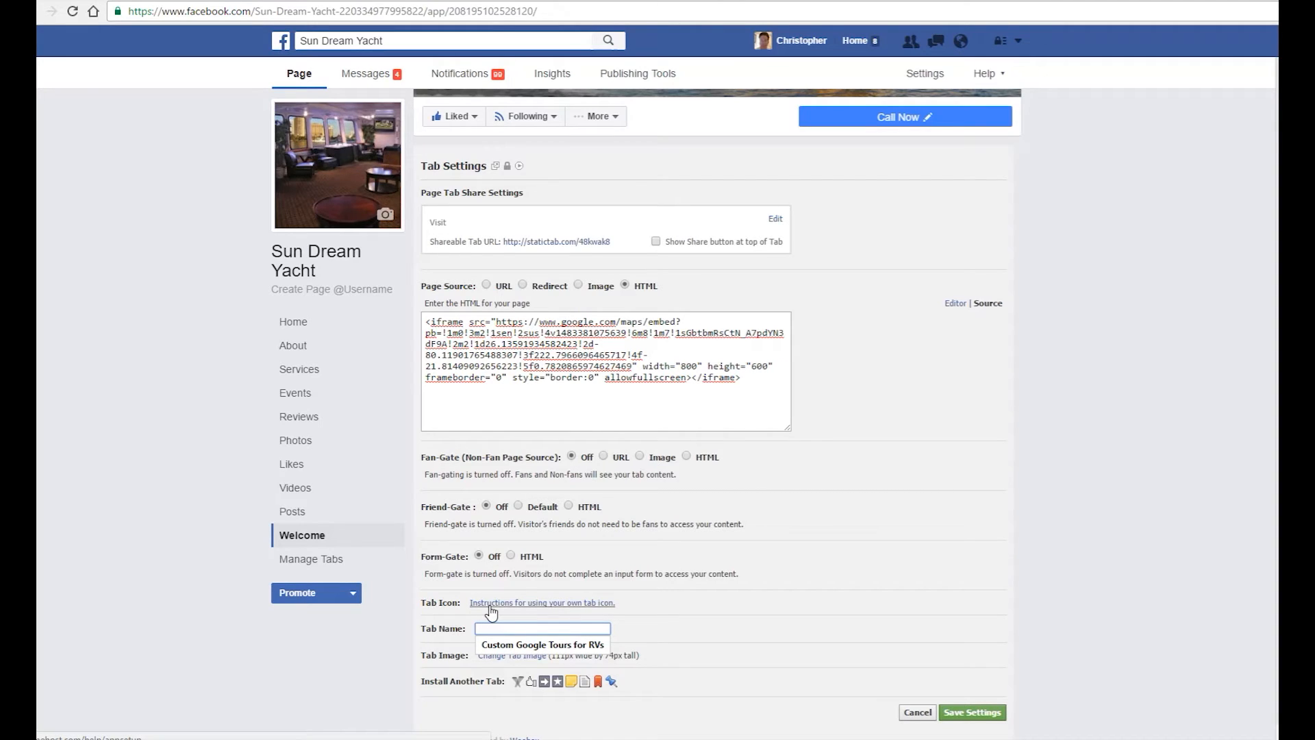
{"action": "type", "text": "Tour Our Yachts"}
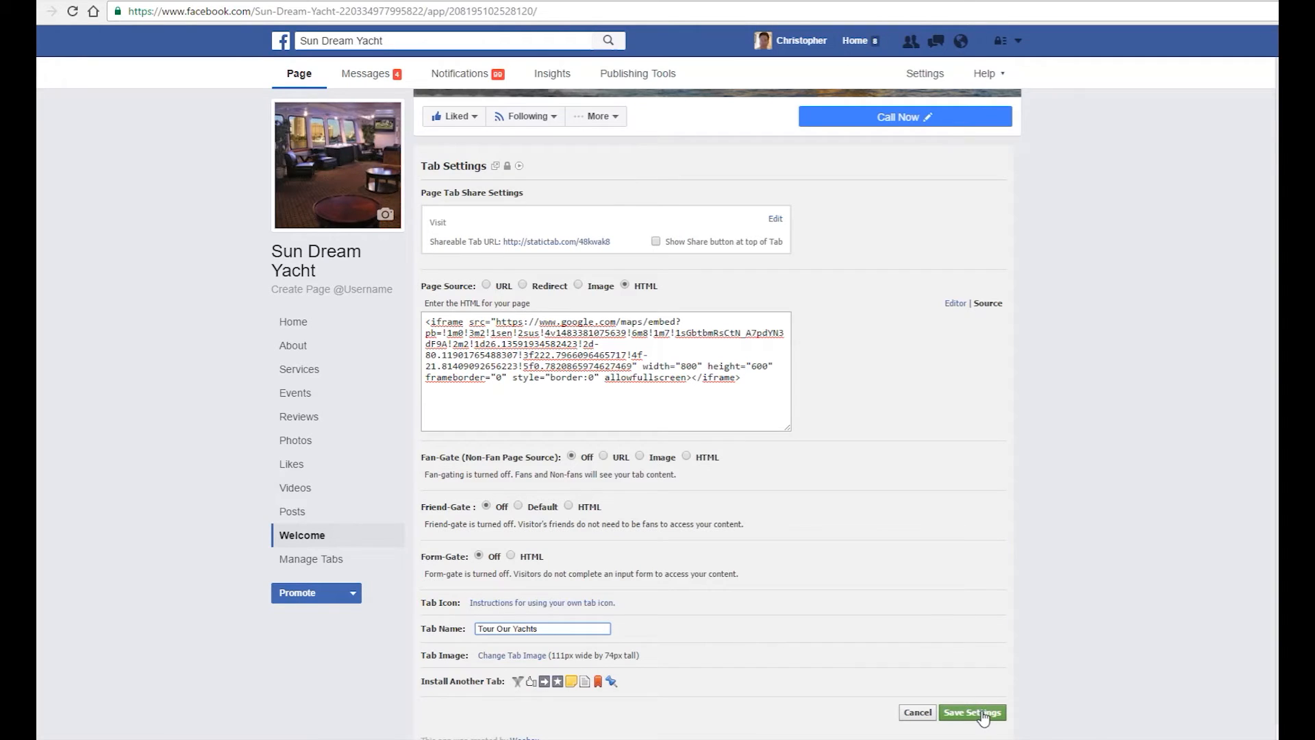
{"action": "scroll", "coordinate": [1030, 672], "scroll_direction": "down", "scroll_amount": 1}
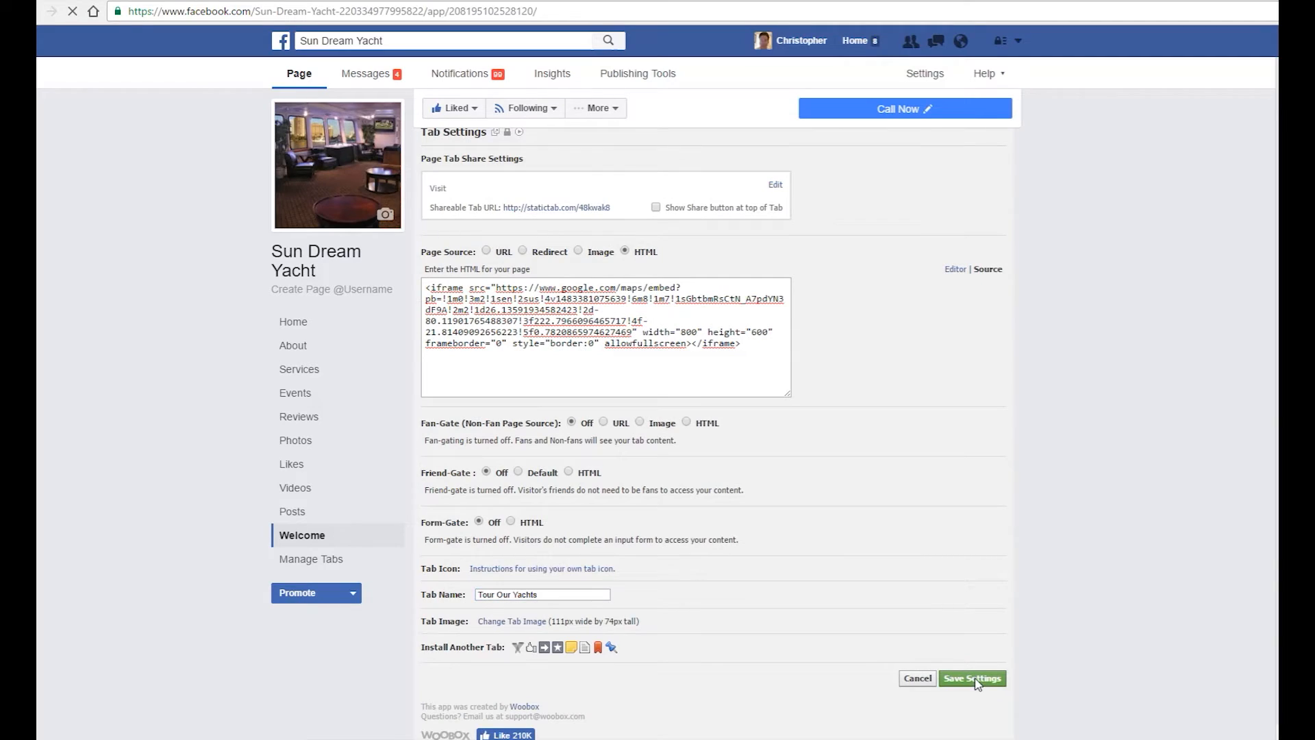
{"action": "left_click", "coordinate": [976, 681]}
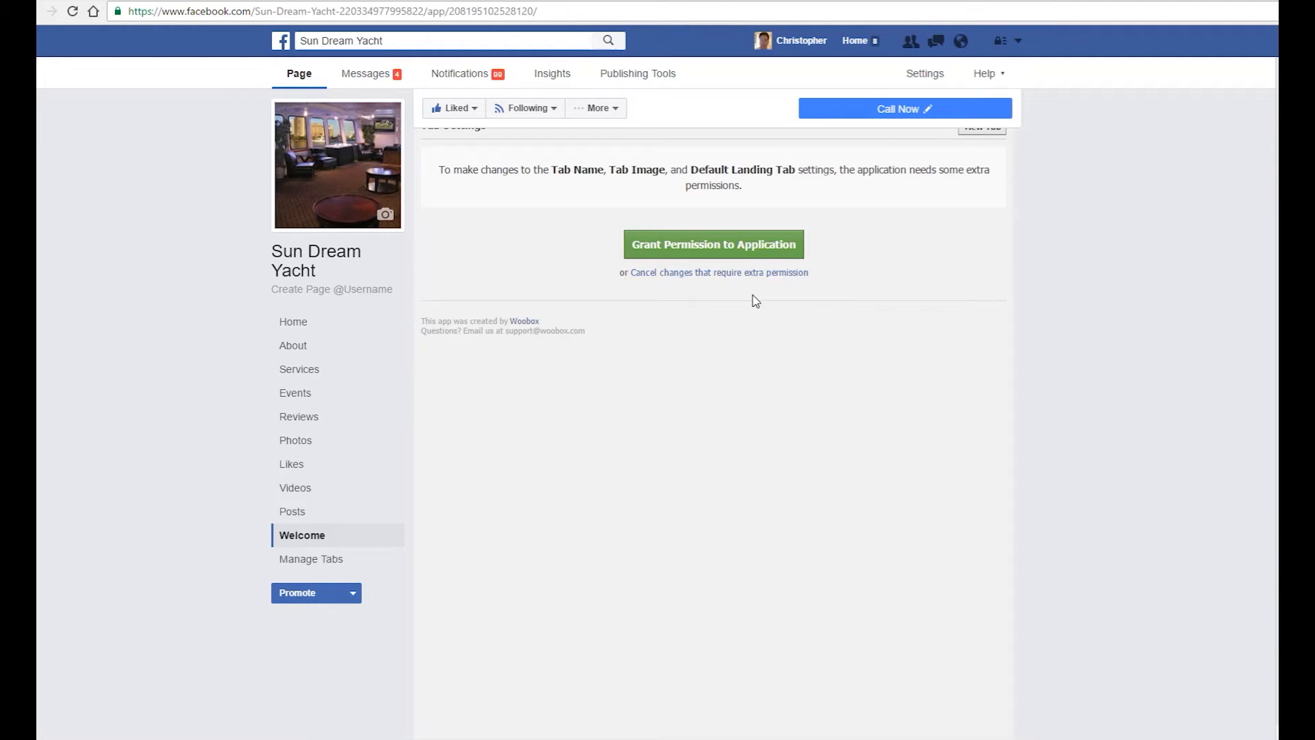
Try to grant the application the extra permissions for changing the tab name, and dismiss the resulting dialog
{"action": "left_click", "coordinate": [704, 240]}
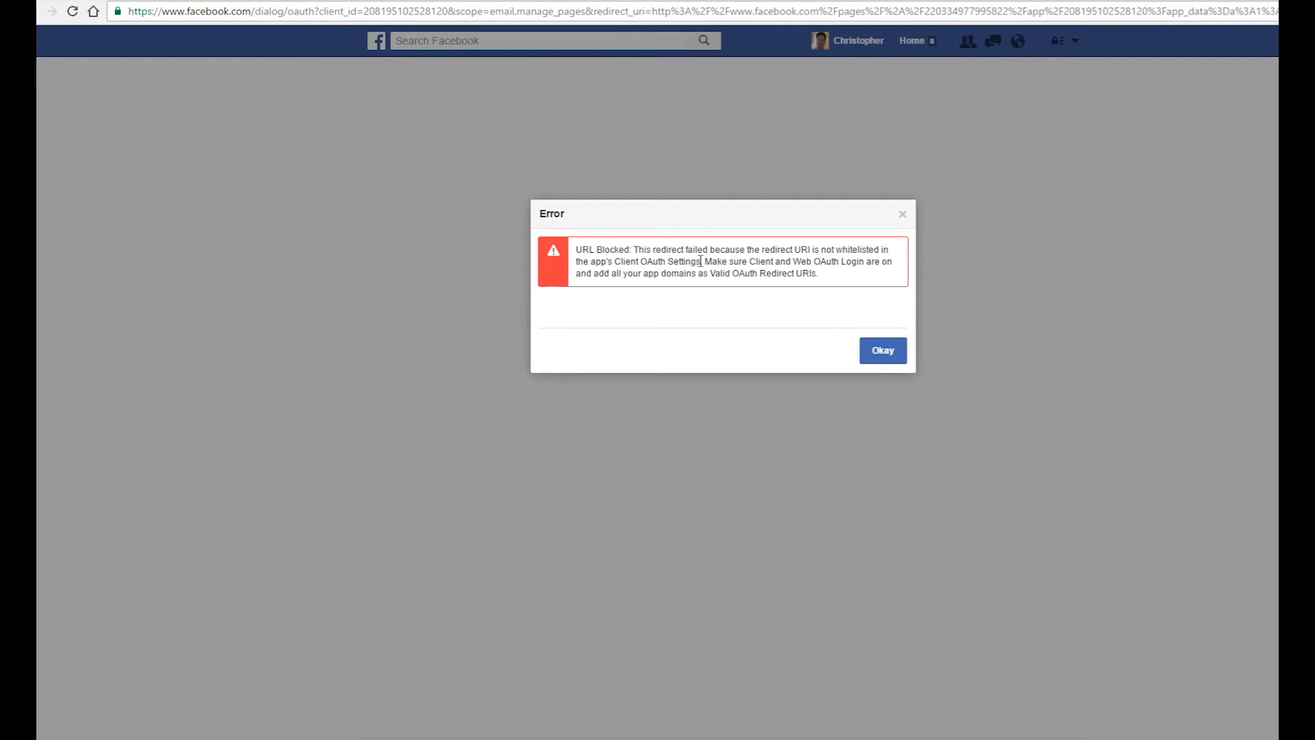
{"action": "left_click", "coordinate": [882, 351]}
{"action": "left_click", "coordinate": [874, 217]}
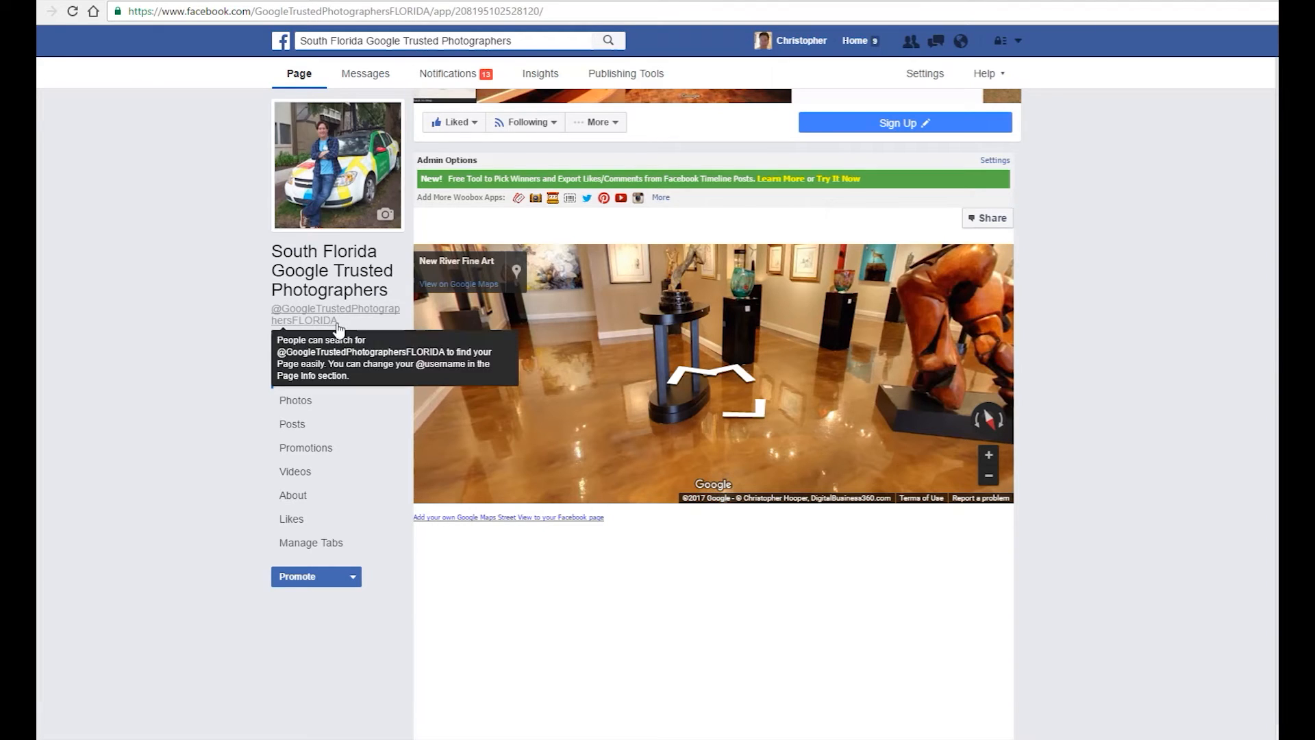
Go to the Facebook home feed and open the list of your own pages through the Pages section
{"action": "left_click", "coordinate": [854, 40]}
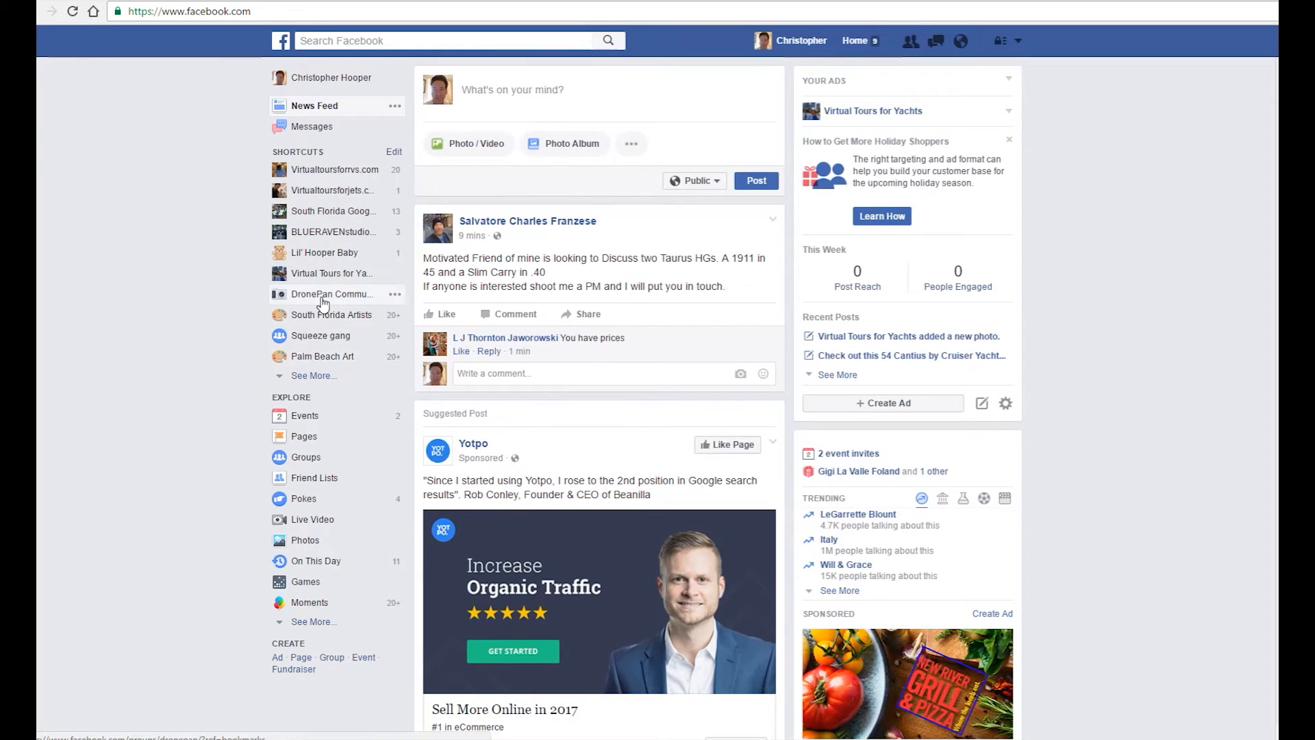
{"action": "left_click", "coordinate": [309, 376]}
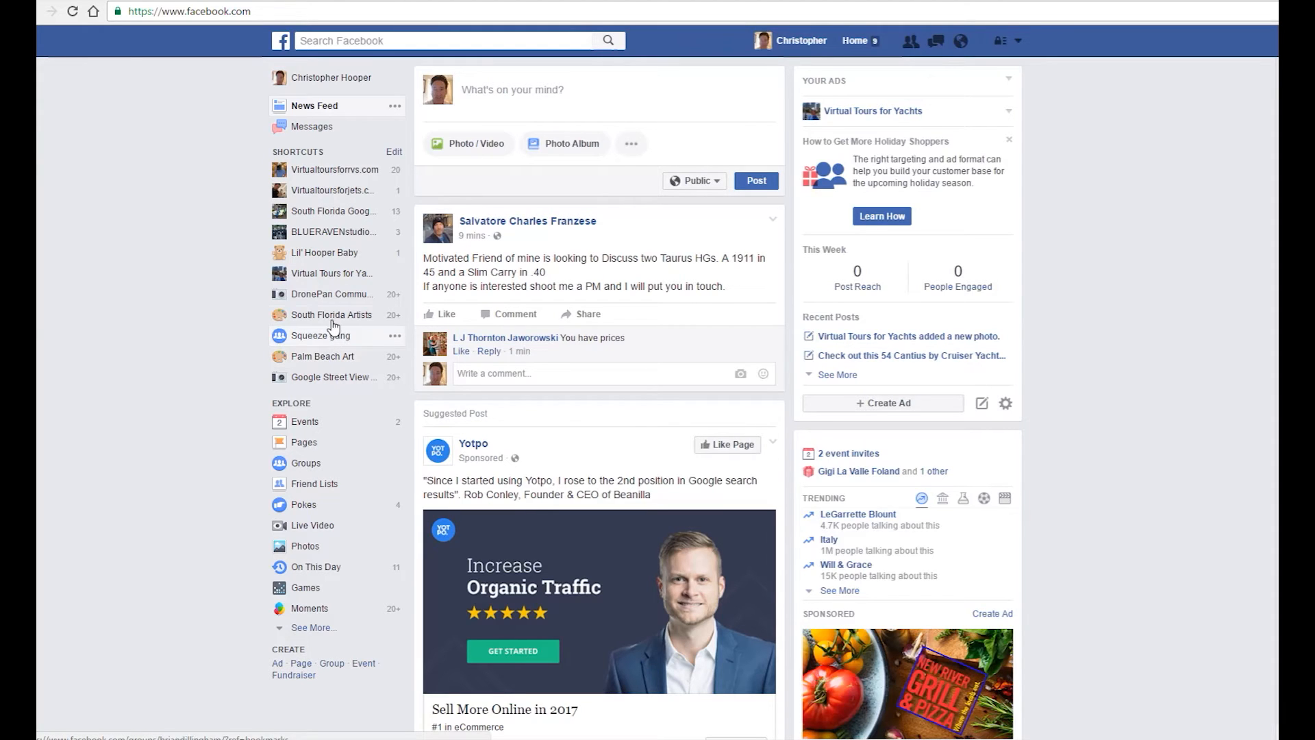
{"action": "scroll", "coordinate": [342, 299], "scroll_direction": "down", "scroll_amount": 3}
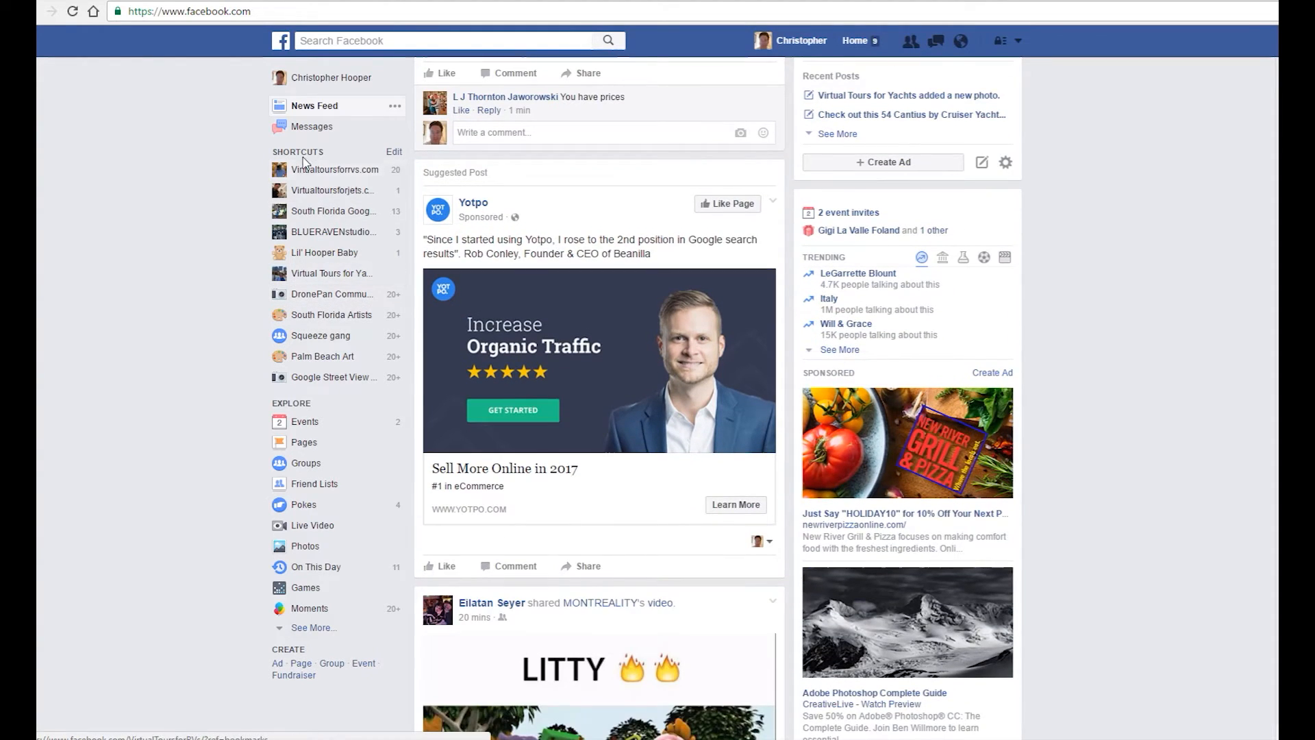
{"action": "scroll", "coordinate": [311, 172], "scroll_direction": "up", "scroll_amount": 1}
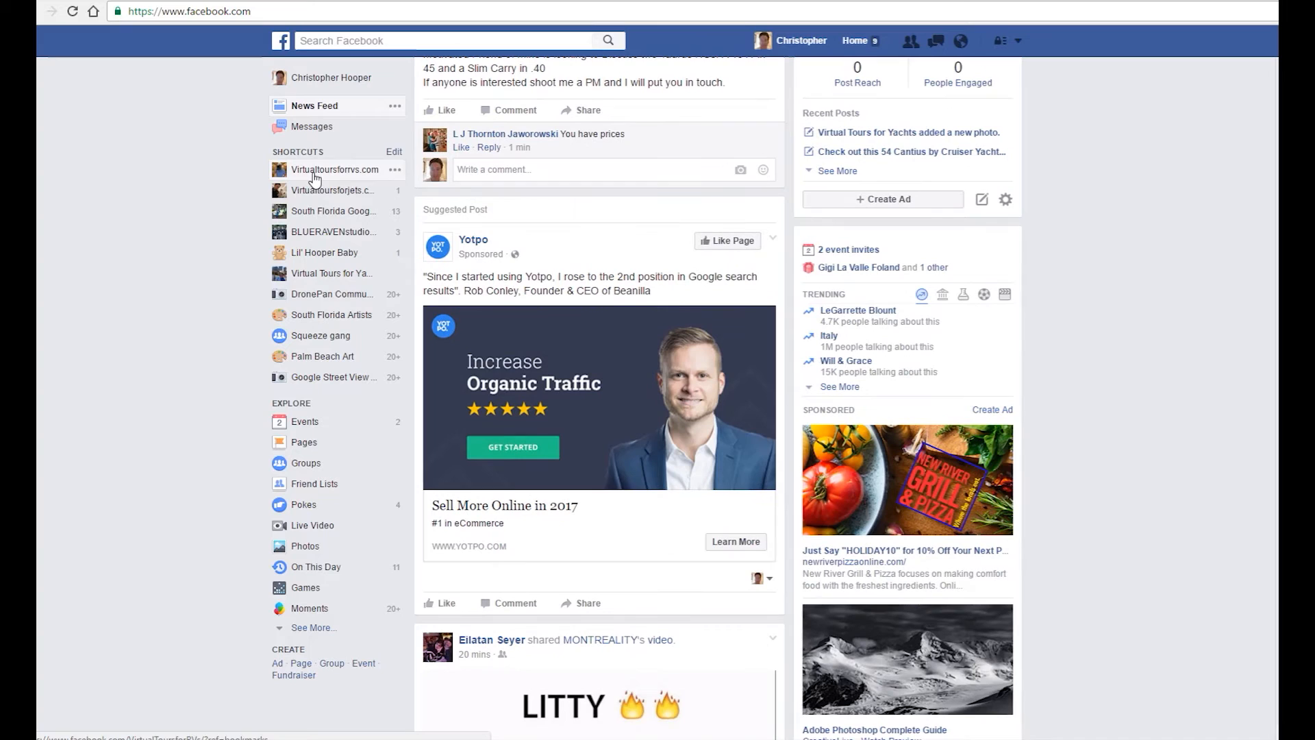
{"action": "left_click", "coordinate": [310, 441]}
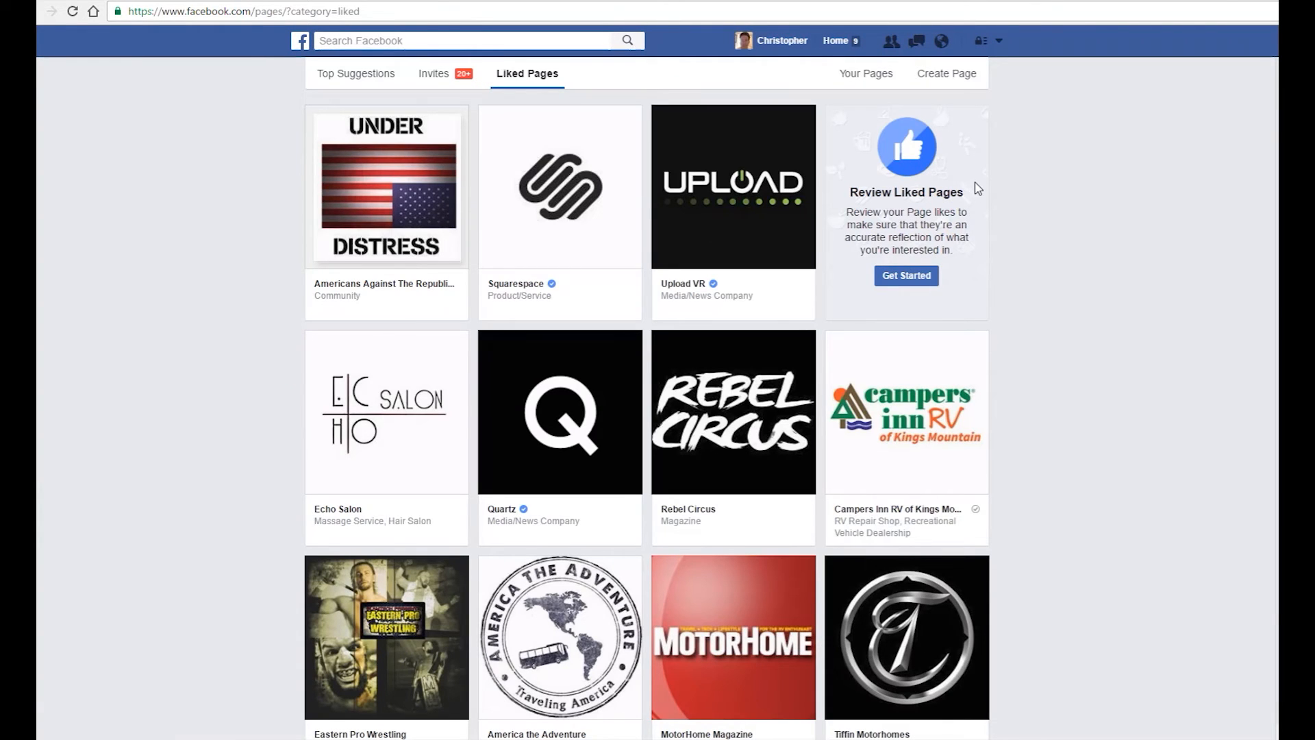
{"action": "left_click", "coordinate": [867, 74]}
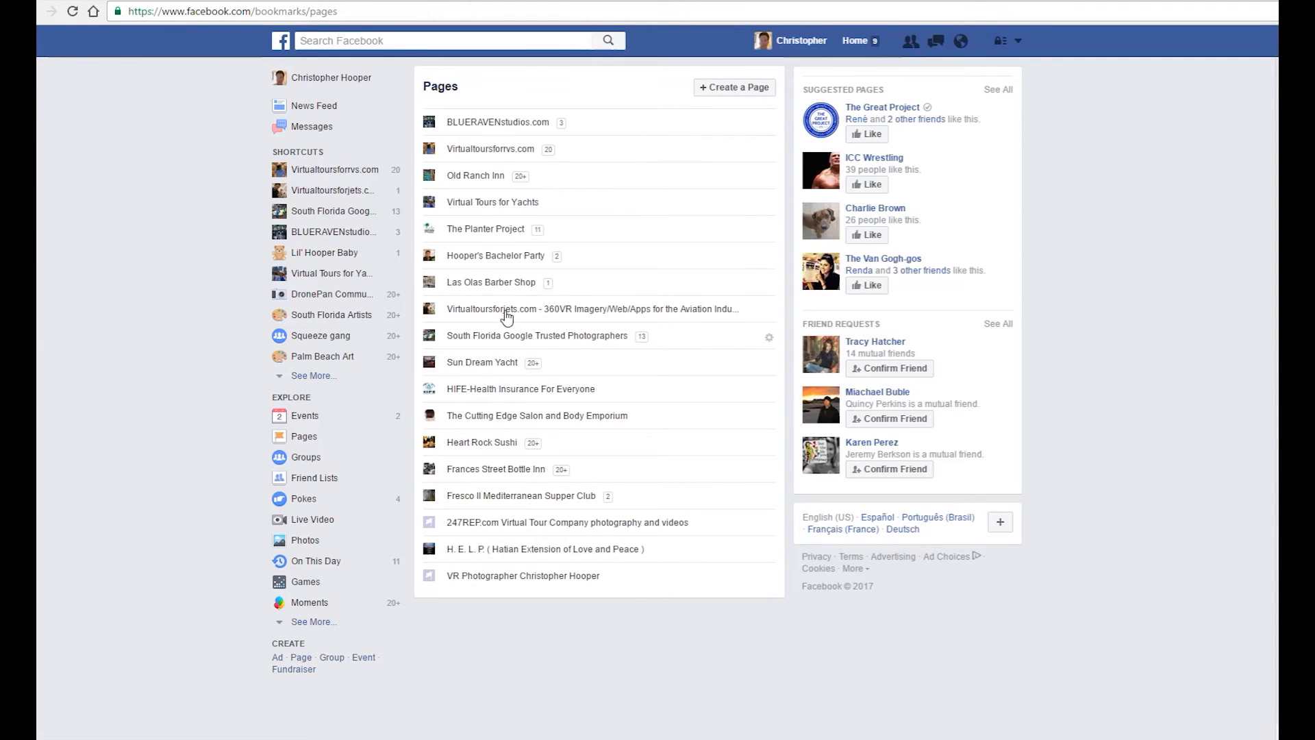
Open the Sun Dream Yacht page and display the embedded tour in its Welcome tab
{"action": "left_click", "coordinate": [491, 364]}
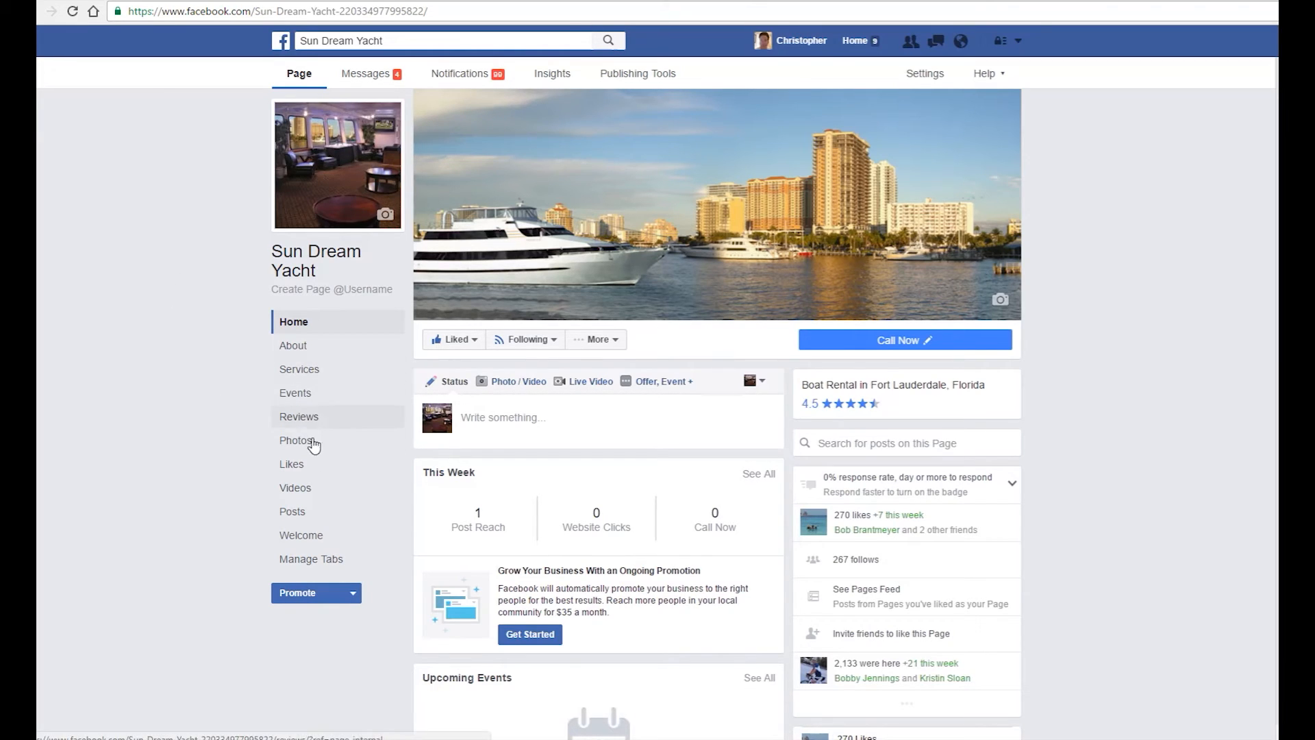
{"action": "left_click", "coordinate": [310, 537]}
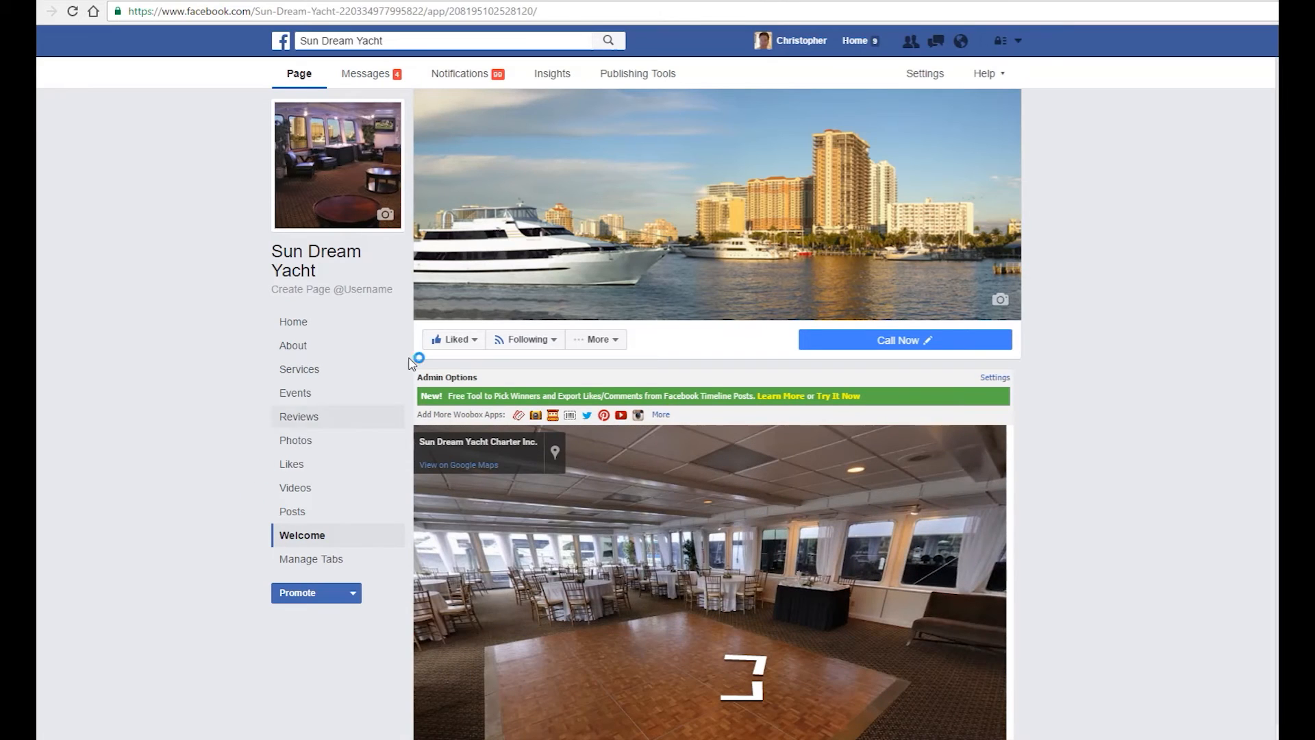
{"action": "scroll", "coordinate": [1110, 493], "scroll_direction": "down", "scroll_amount": 2}
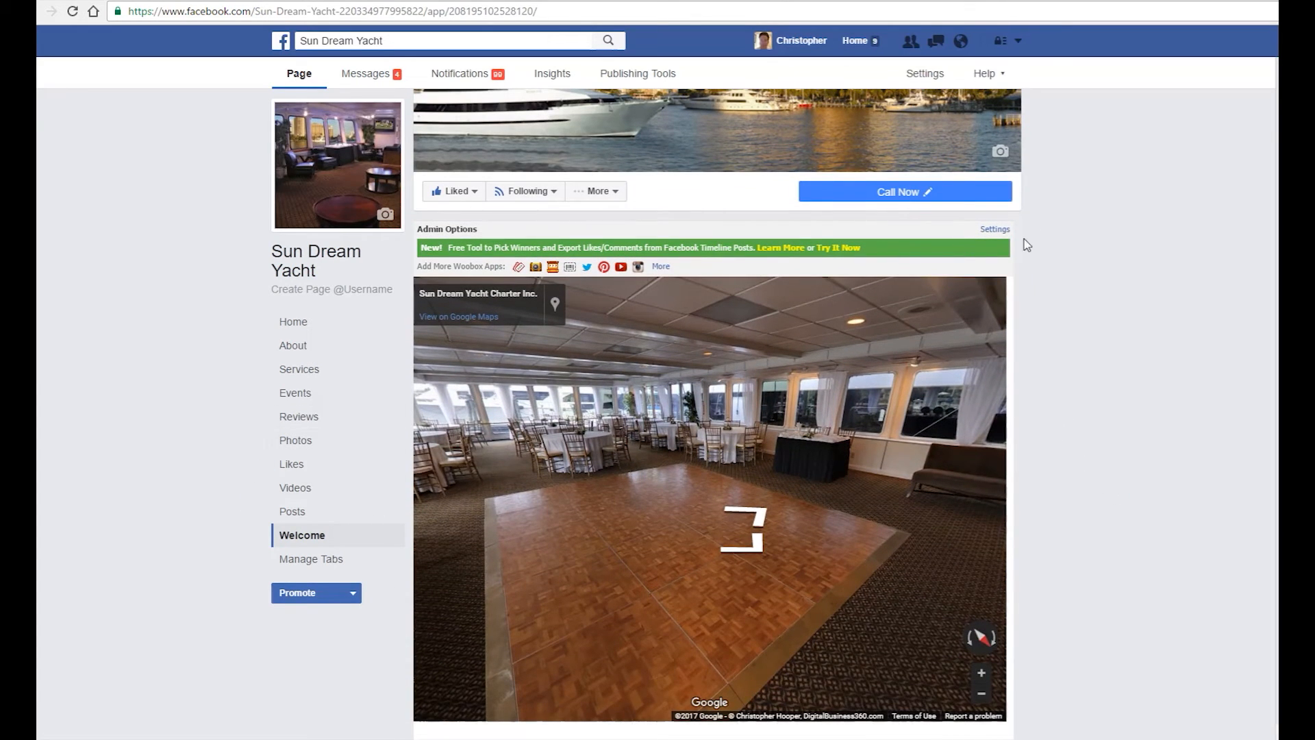
Open the Welcome tab's Woobox settings, review its iframe source, and enter "Tour Our Yachts" as the tab name
{"action": "left_click", "coordinate": [994, 231]}
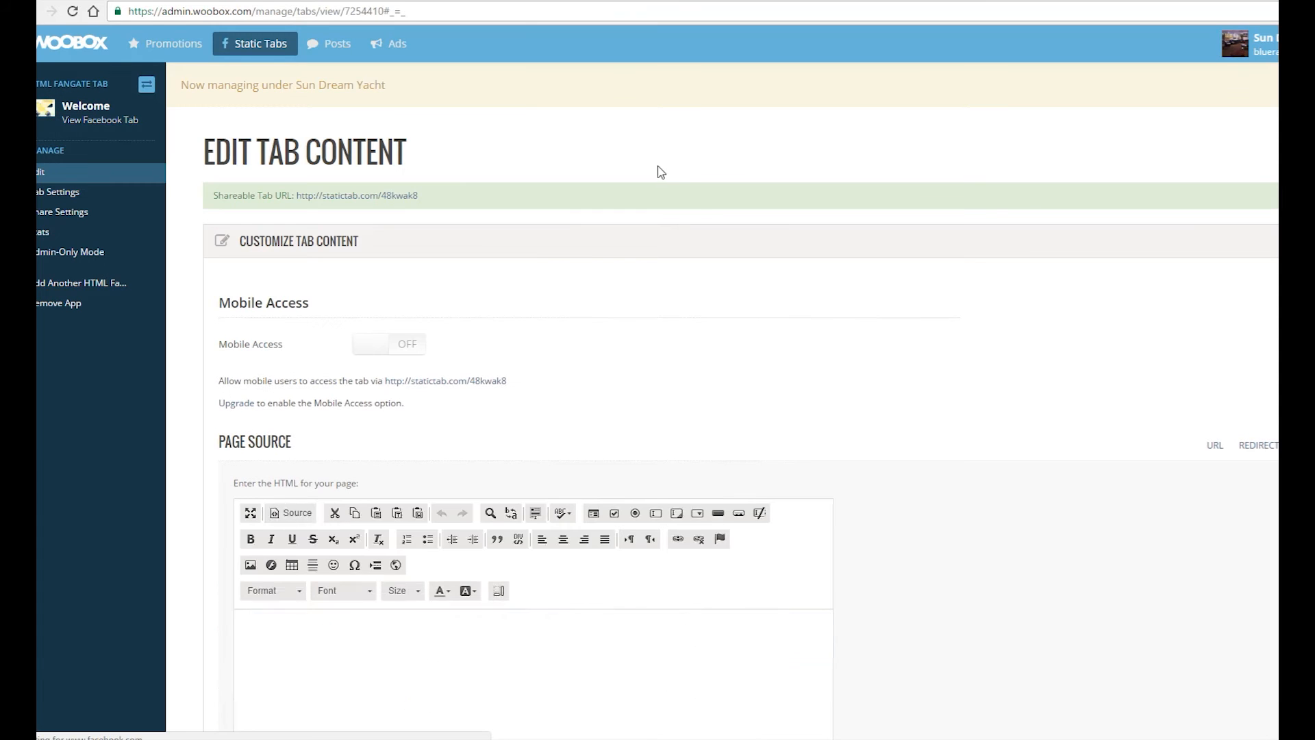
{"action": "scroll", "coordinate": [959, 545], "scroll_direction": "down", "scroll_amount": 3}
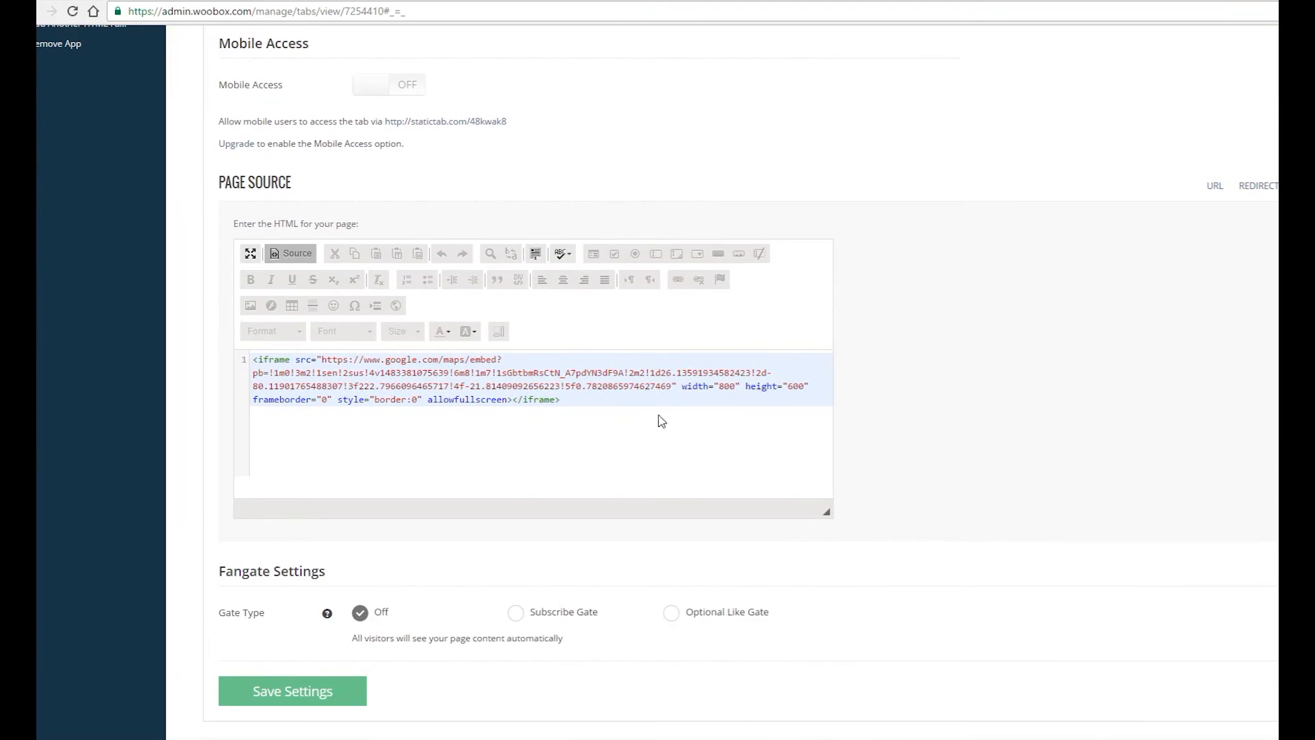
{"action": "scroll", "coordinate": [479, 384], "scroll_direction": "up", "scroll_amount": 2}
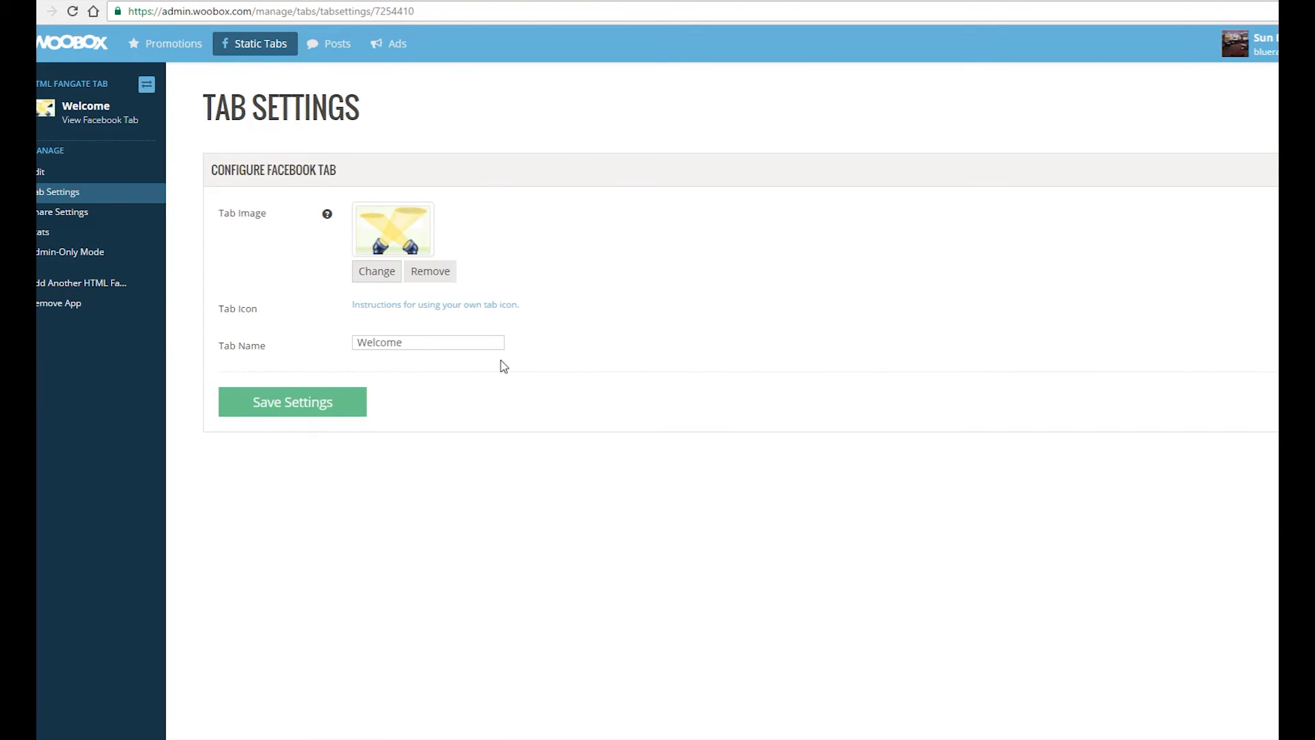
{"action": "left_click_drag", "start_coordinate": [431, 342], "coordinate": [333, 345]}
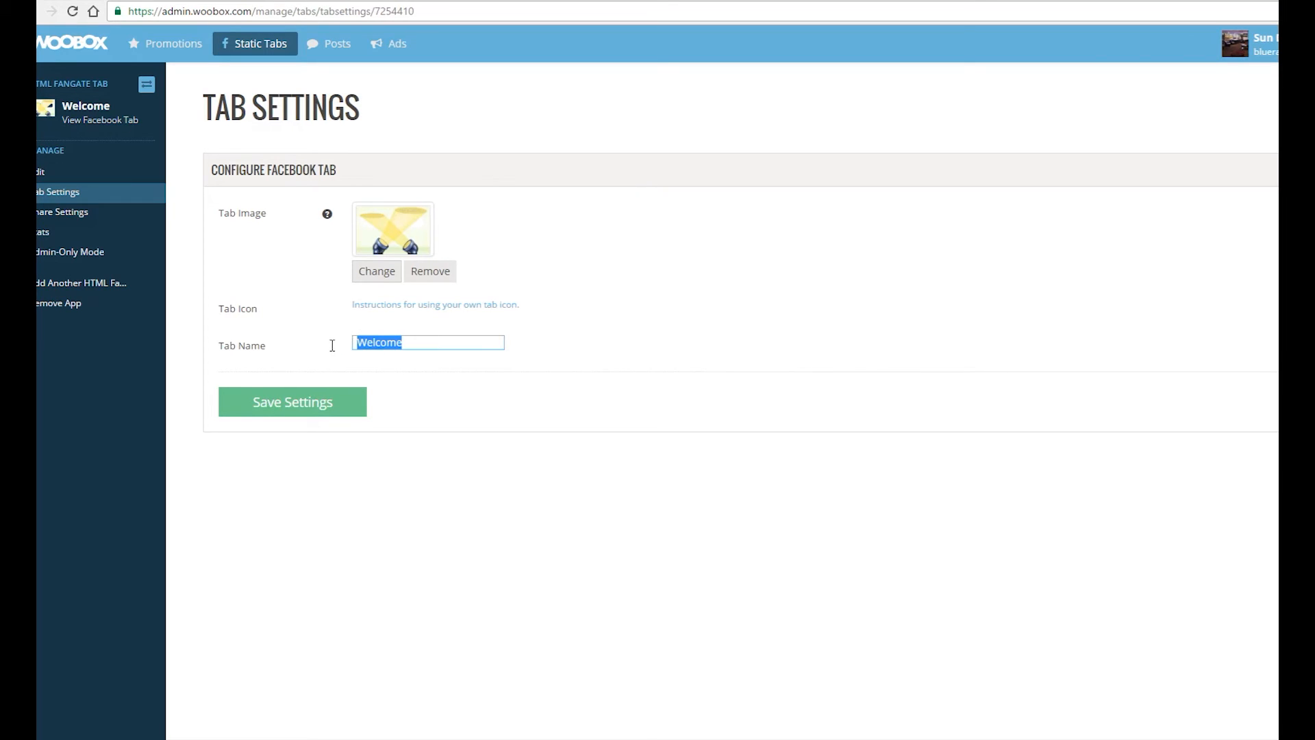
{"action": "type", "text": "Tour Our Yachts"}
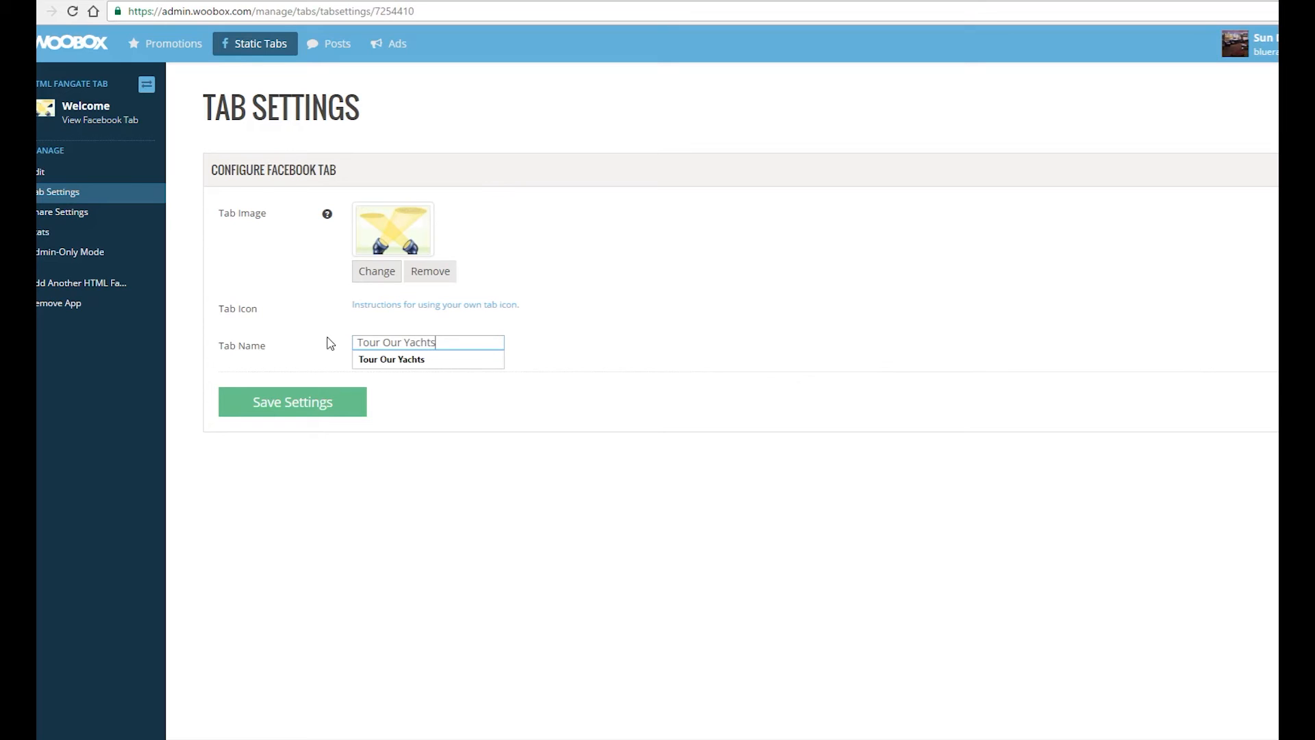
{"action": "left_click", "coordinate": [391, 359]}
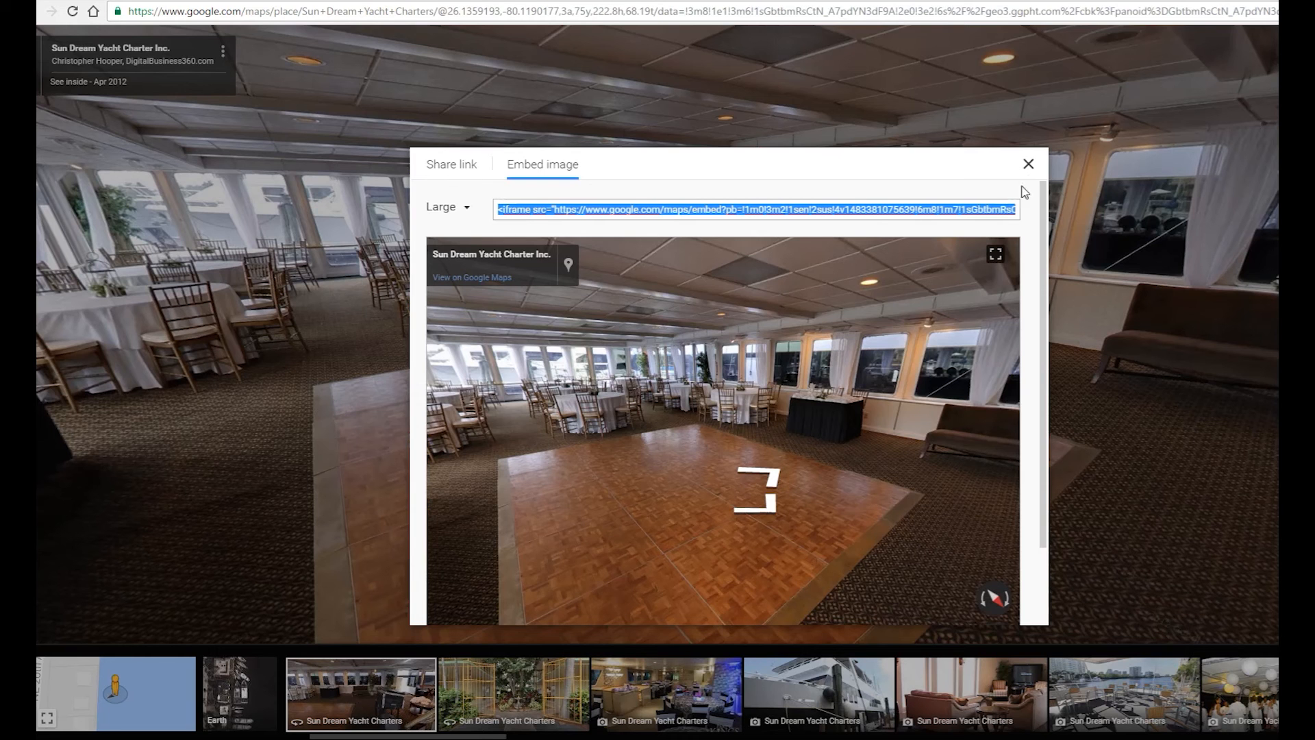
Close the Google Maps embed dialog and capture a new Snipping Tool image of the yacht's dance floor view
{"action": "left_click", "coordinate": [1028, 164]}
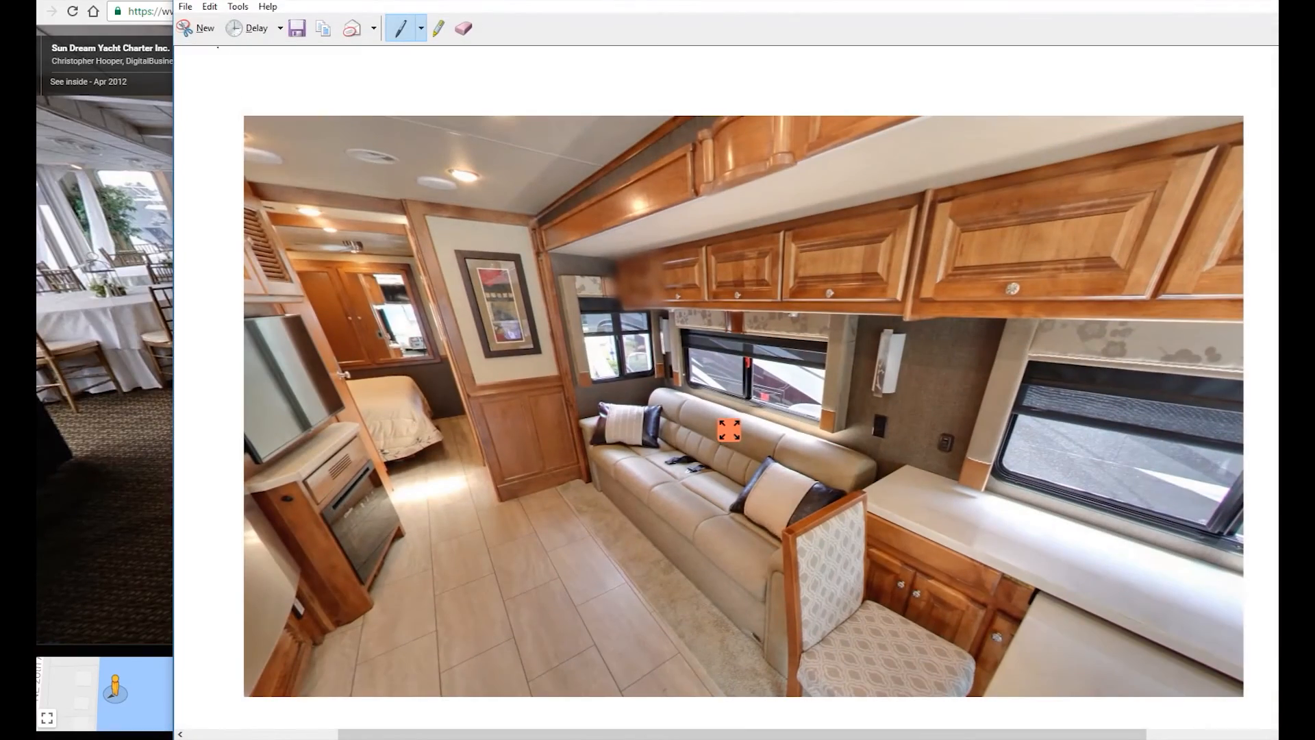
{"action": "left_click", "coordinate": [204, 28]}
{"action": "left_click_drag", "start_coordinate": [1137, 87], "coordinate": [192, 628]}
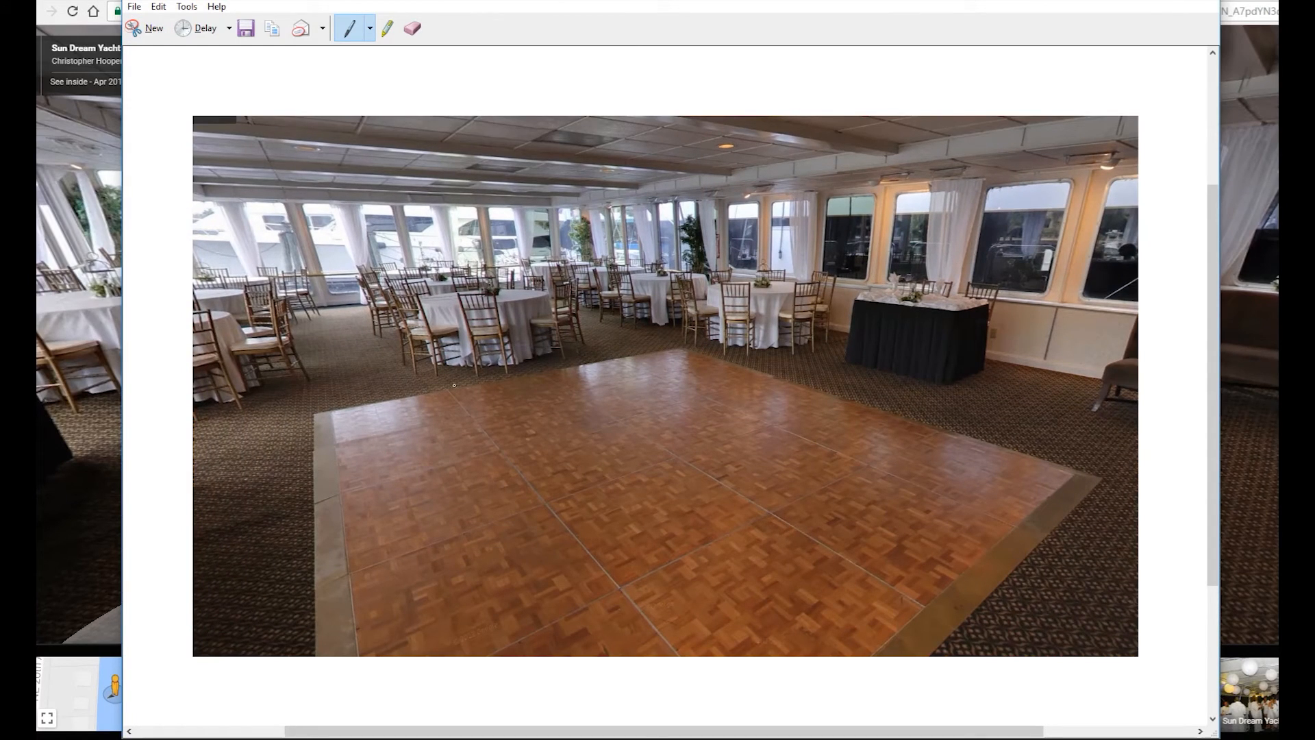
Save the snip to the Desktop as Capture.PNG, replacing the existing file, and close the Snipping Tool
{"action": "left_click", "coordinate": [246, 28]}
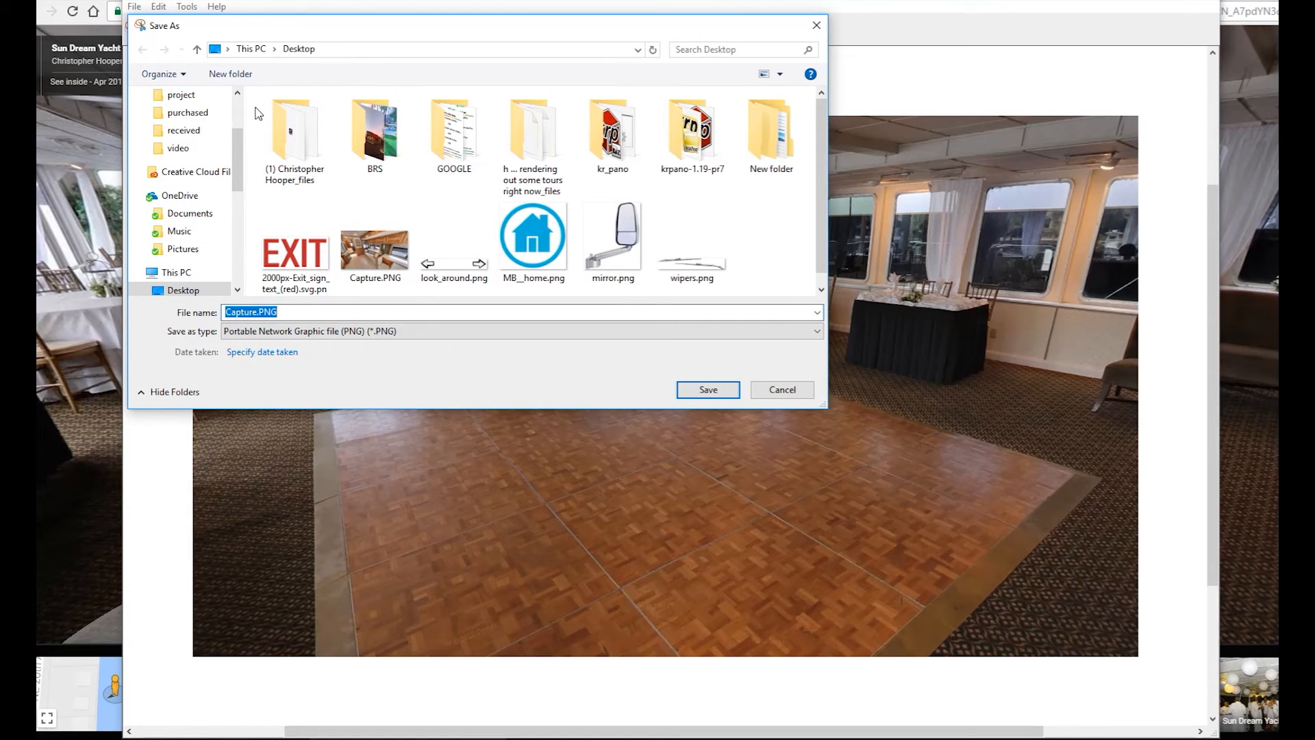
{"action": "left_click", "coordinate": [709, 390]}
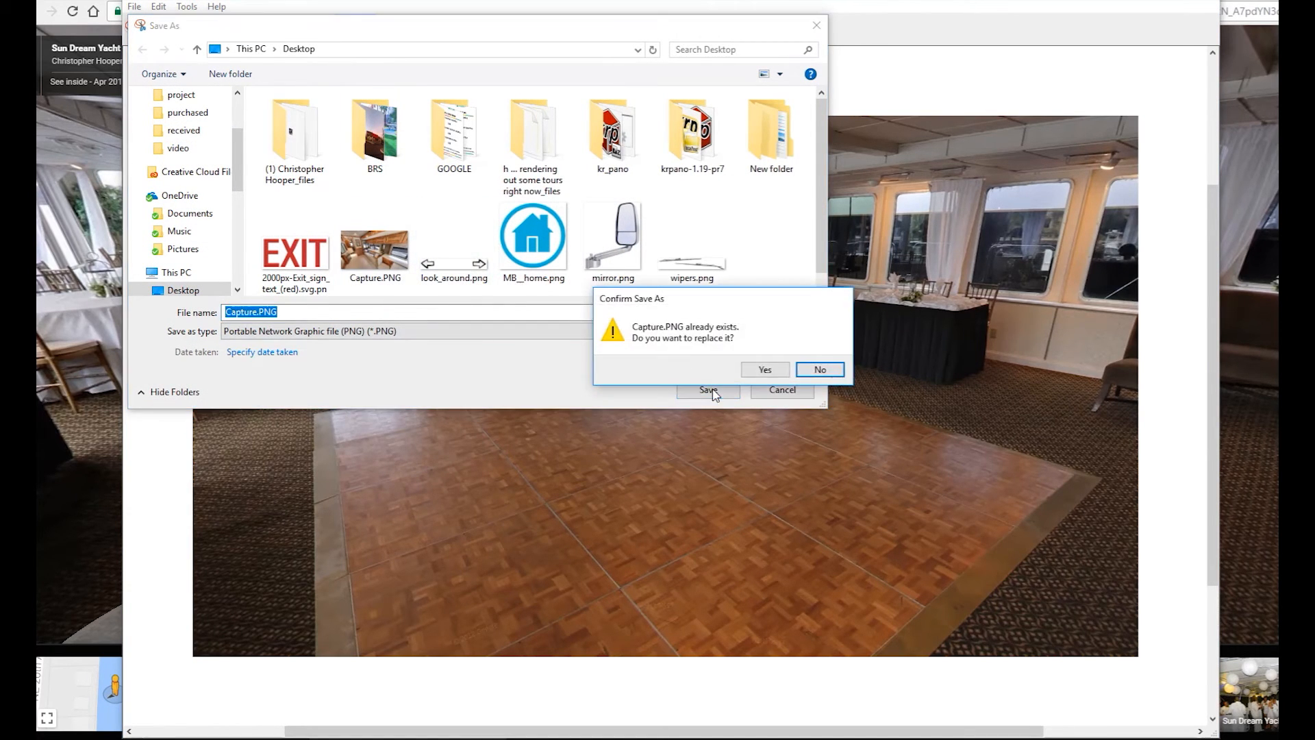
{"action": "left_click", "coordinate": [764, 368]}
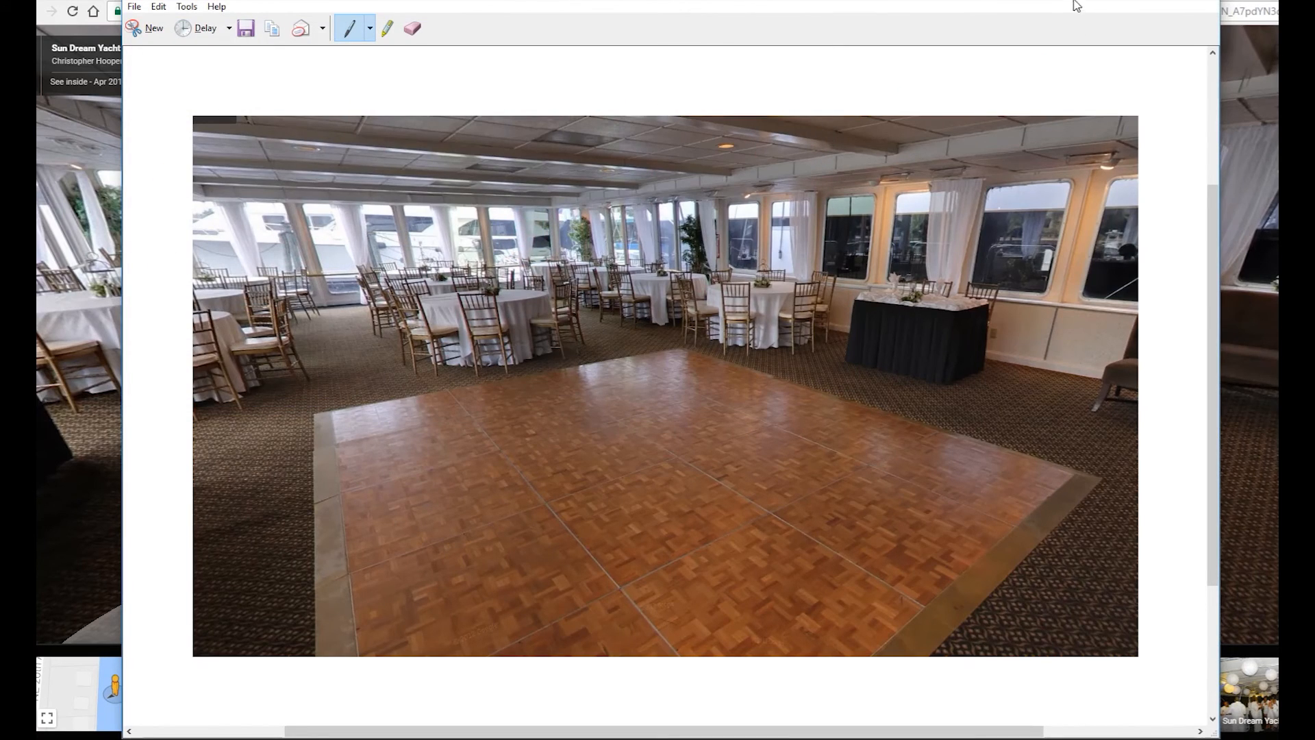
{"action": "left_click", "coordinate": [1135, 1]}
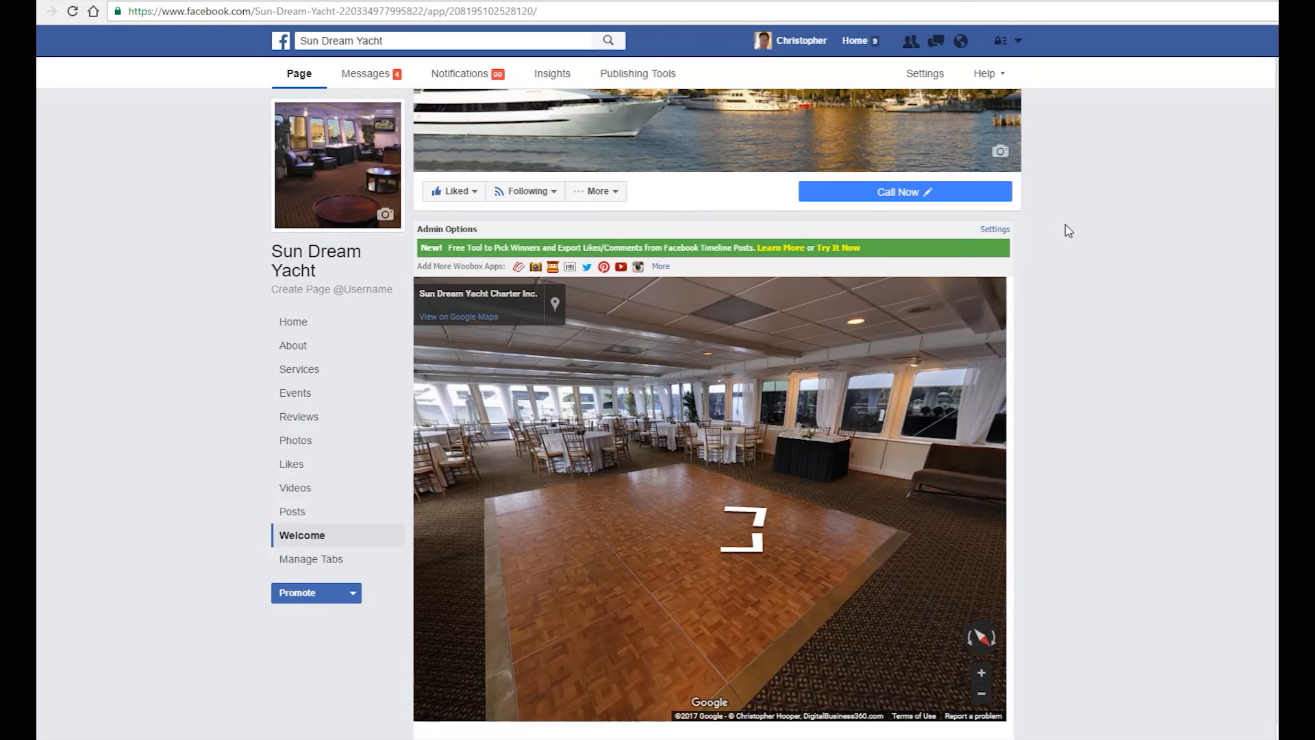
From the Facebook page's Welcome tab, open its Woobox tab settings and enter "Tour Our Yachts" as the tab name
{"action": "left_click", "coordinate": [997, 230]}
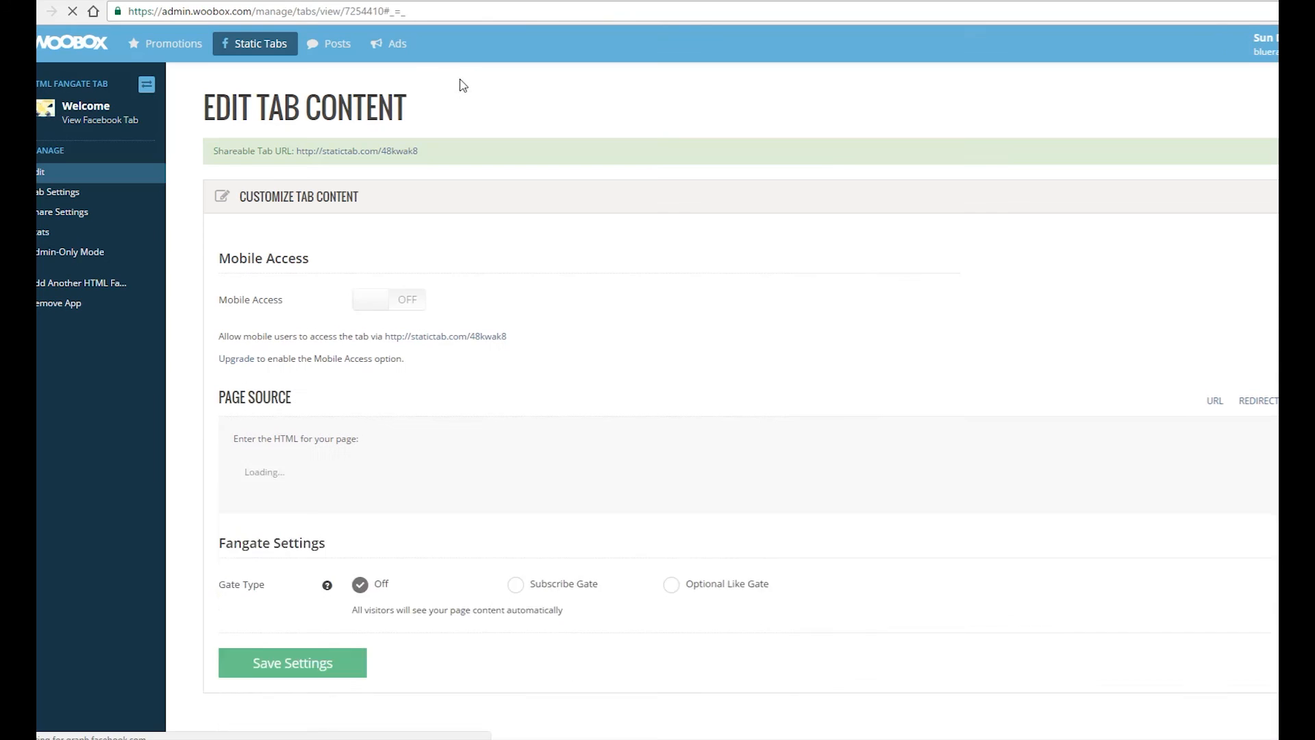
{"action": "left_click", "coordinate": [64, 193]}
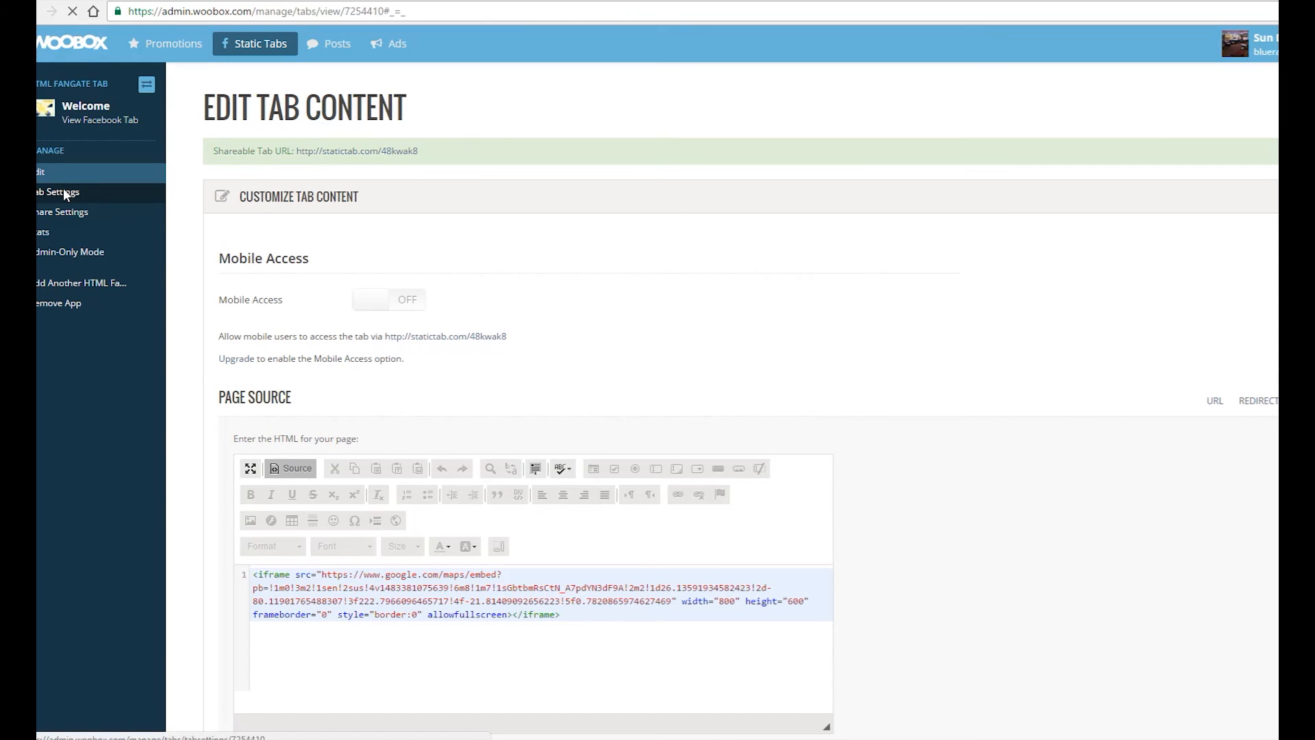
{"action": "left_click_drag", "start_coordinate": [405, 343], "coordinate": [333, 342]}
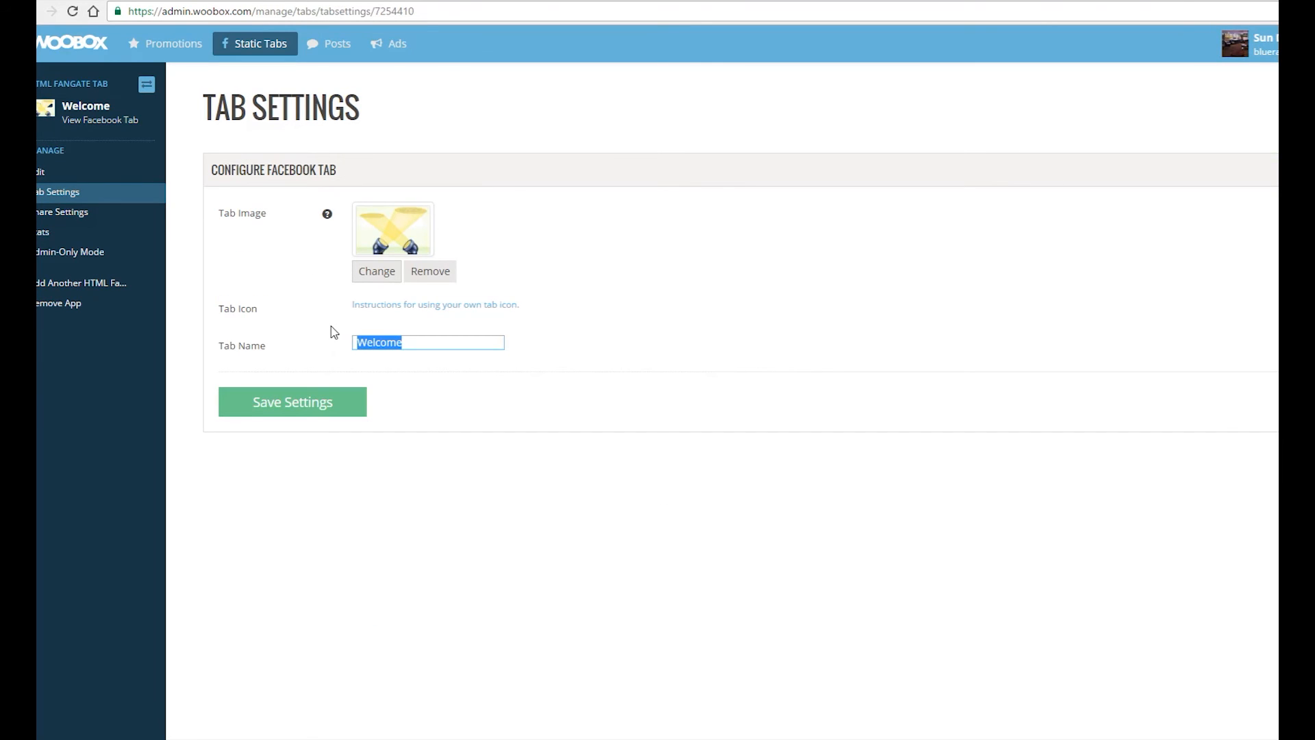
{"action": "type", "text": "Tour Our Yachts"}
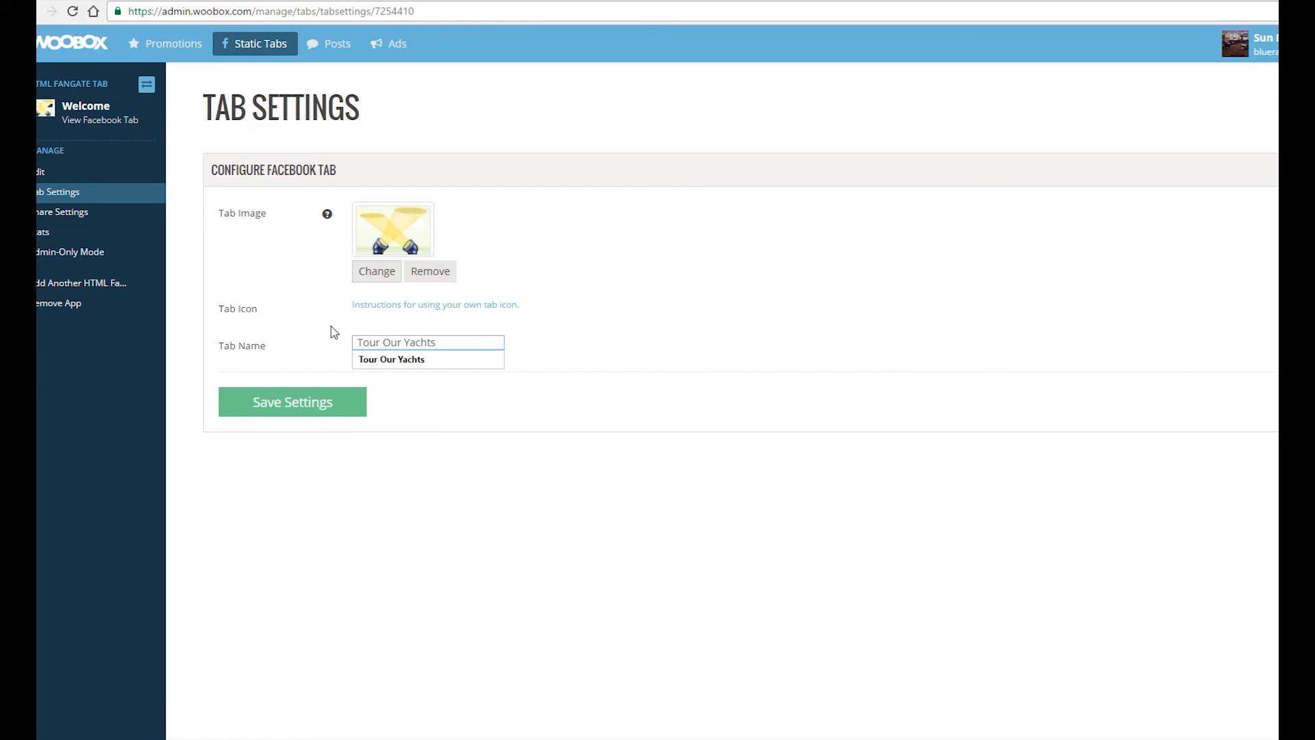
Replace the tab image with Capture.PNG from the Desktop and save the tab settings
{"action": "left_click", "coordinate": [377, 274]}
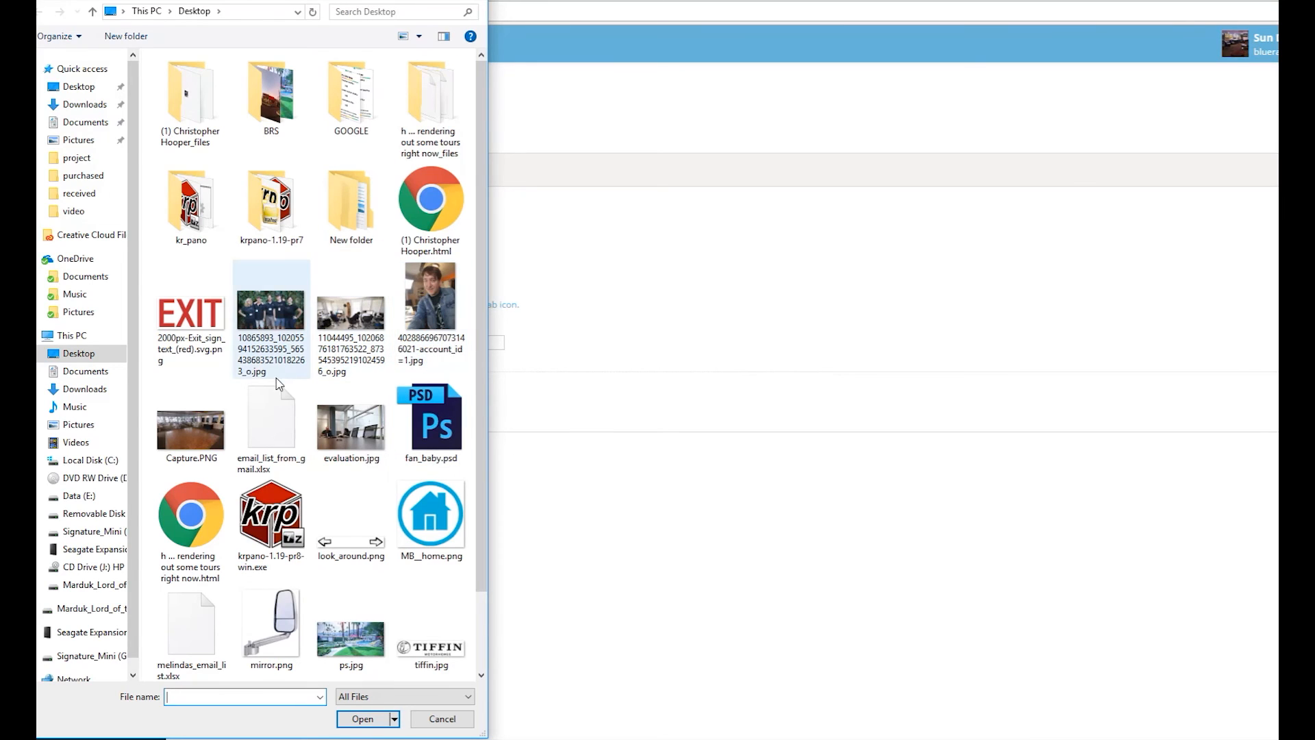
{"action": "double_click", "coordinate": [195, 427]}
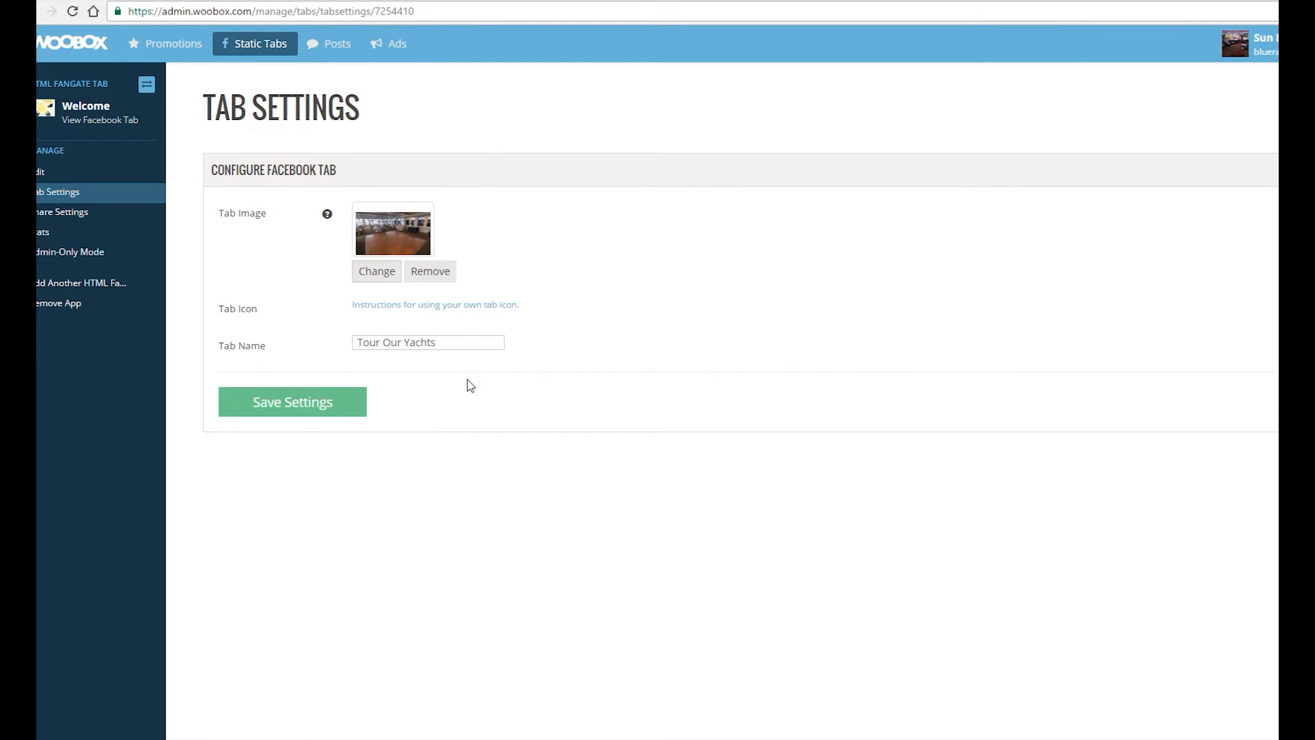
{"action": "left_click", "coordinate": [316, 403]}
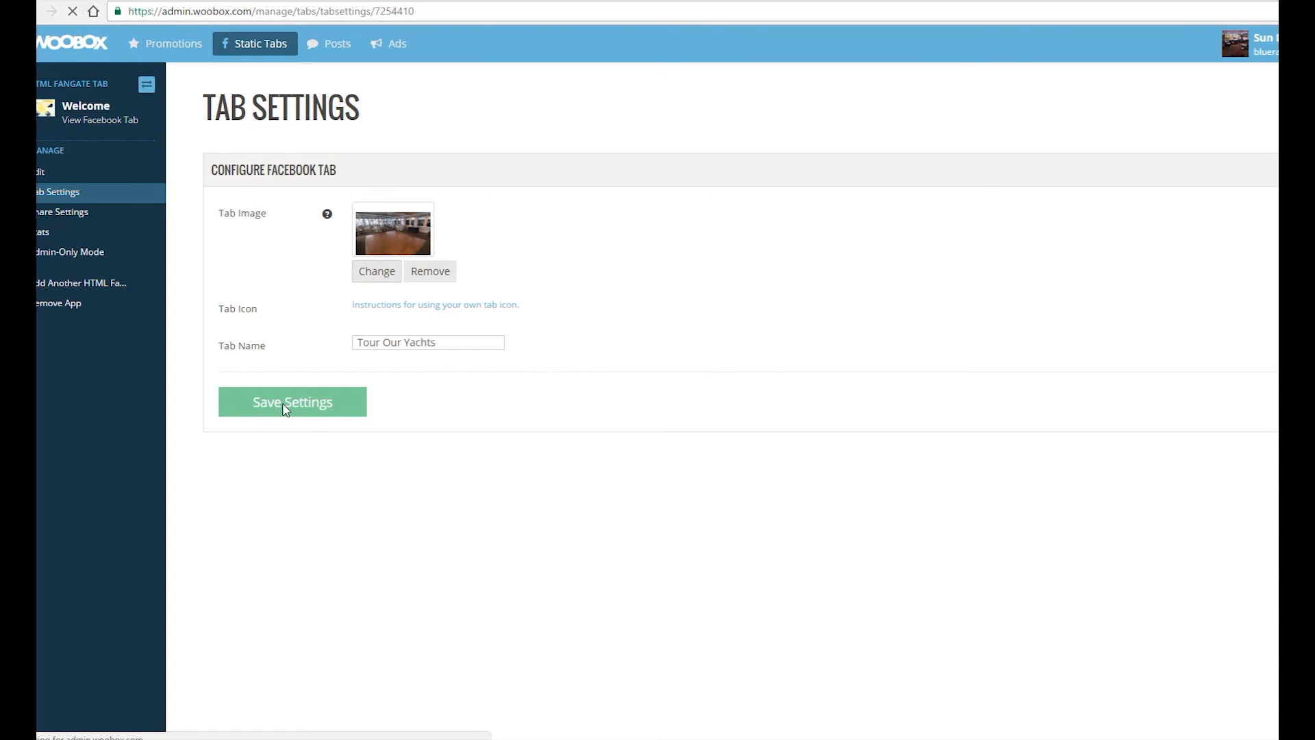
Reload the Sun Dream Yacht page on Facebook and move the Tour Our Yachts tab directly below Home in the tab order
{"action": "left_click", "coordinate": [50, 2]}
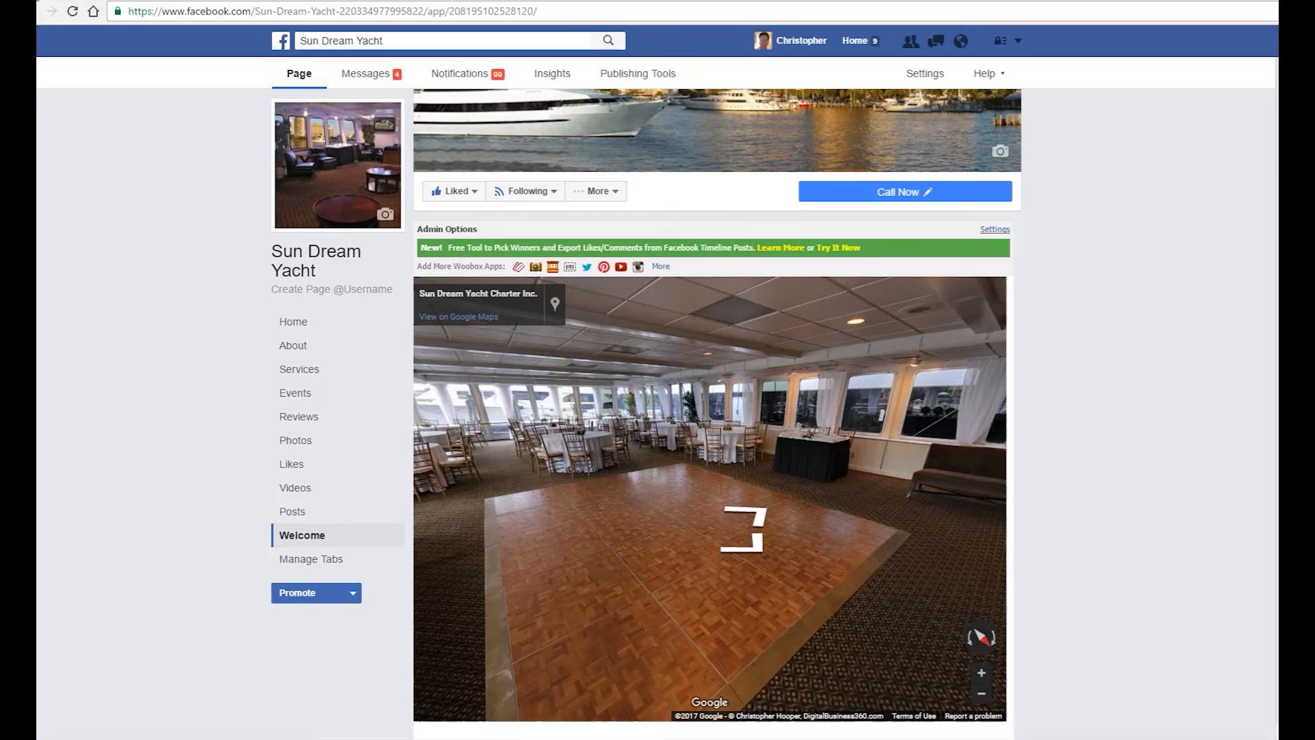
{"action": "left_click", "coordinate": [72, 12]}
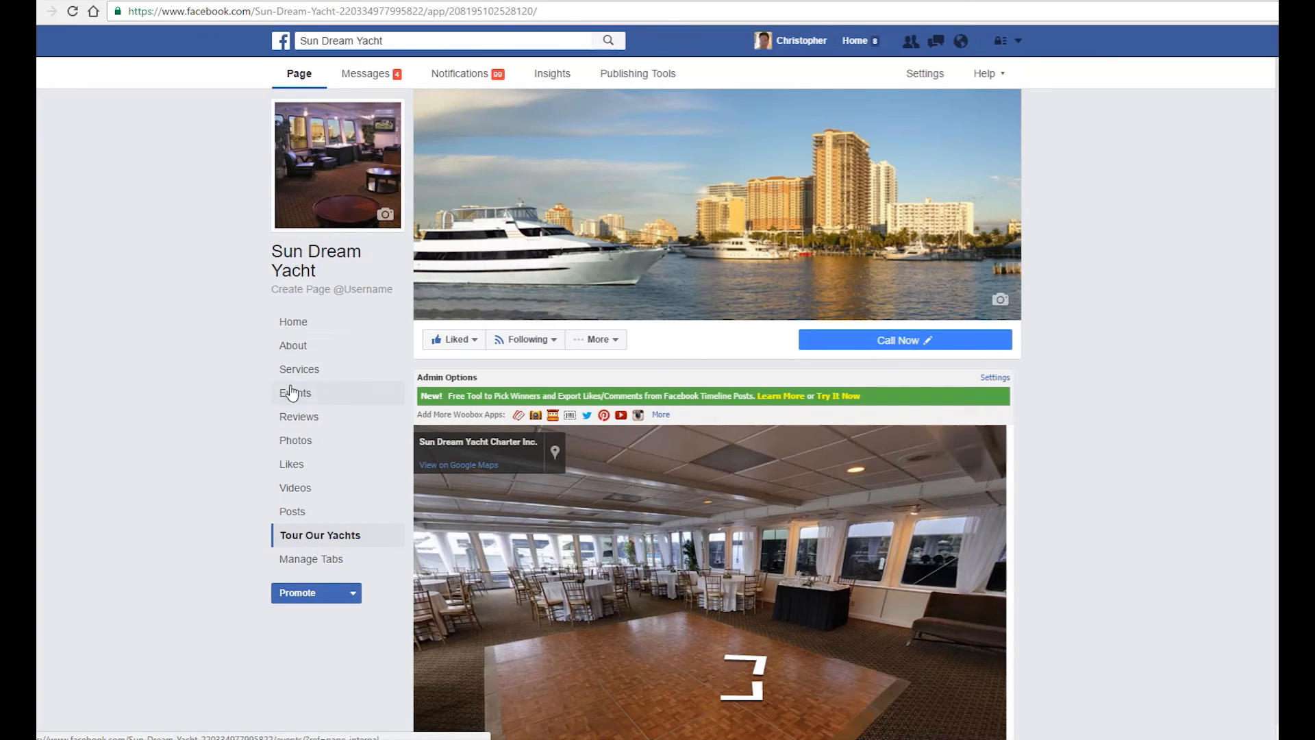
{"action": "left_click", "coordinate": [319, 560]}
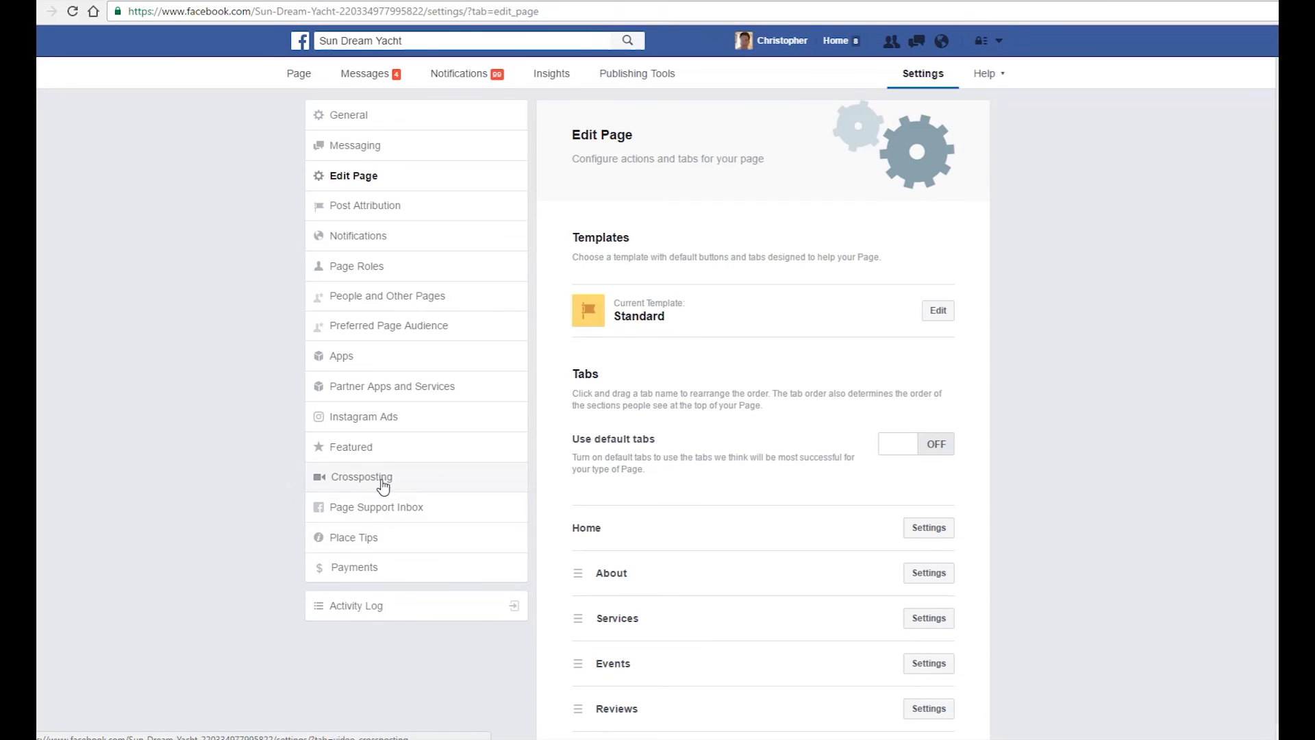
{"action": "scroll", "coordinate": [1136, 394], "scroll_direction": "down", "scroll_amount": 4}
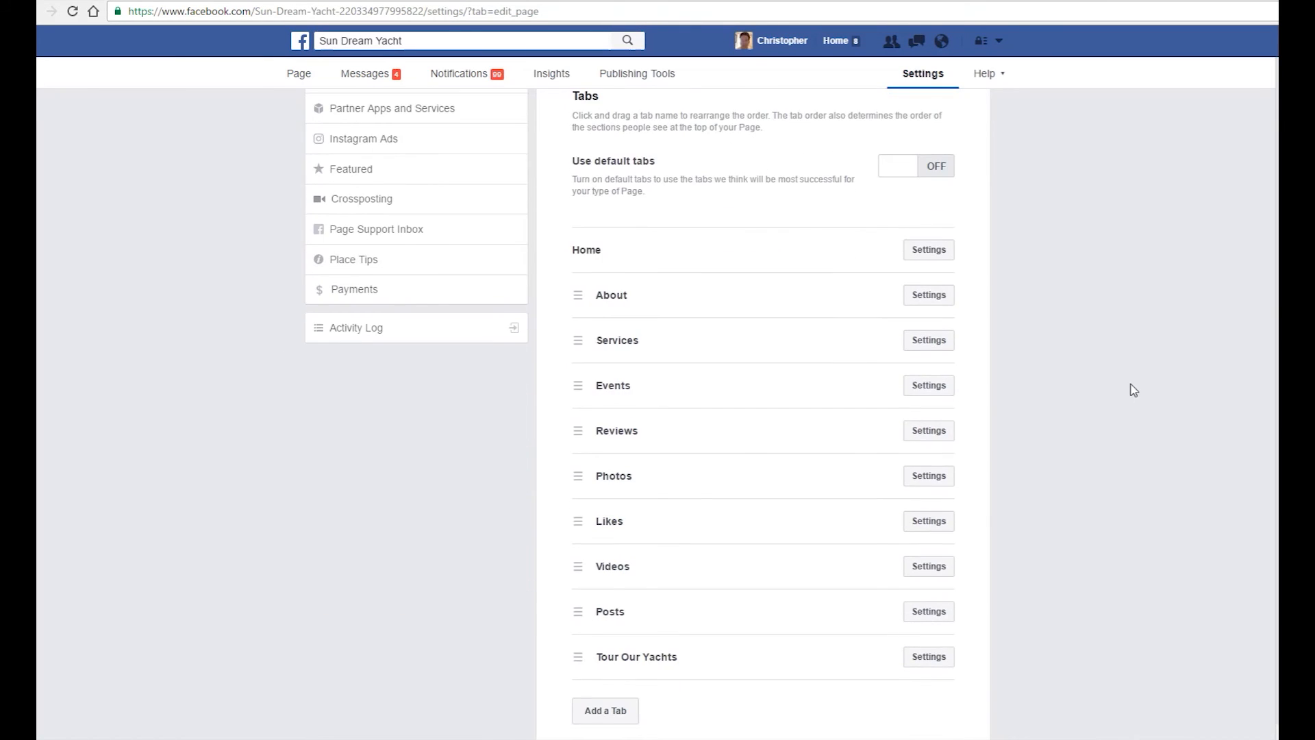
{"action": "left_click_drag", "start_coordinate": [696, 652], "coordinate": [707, 271]}
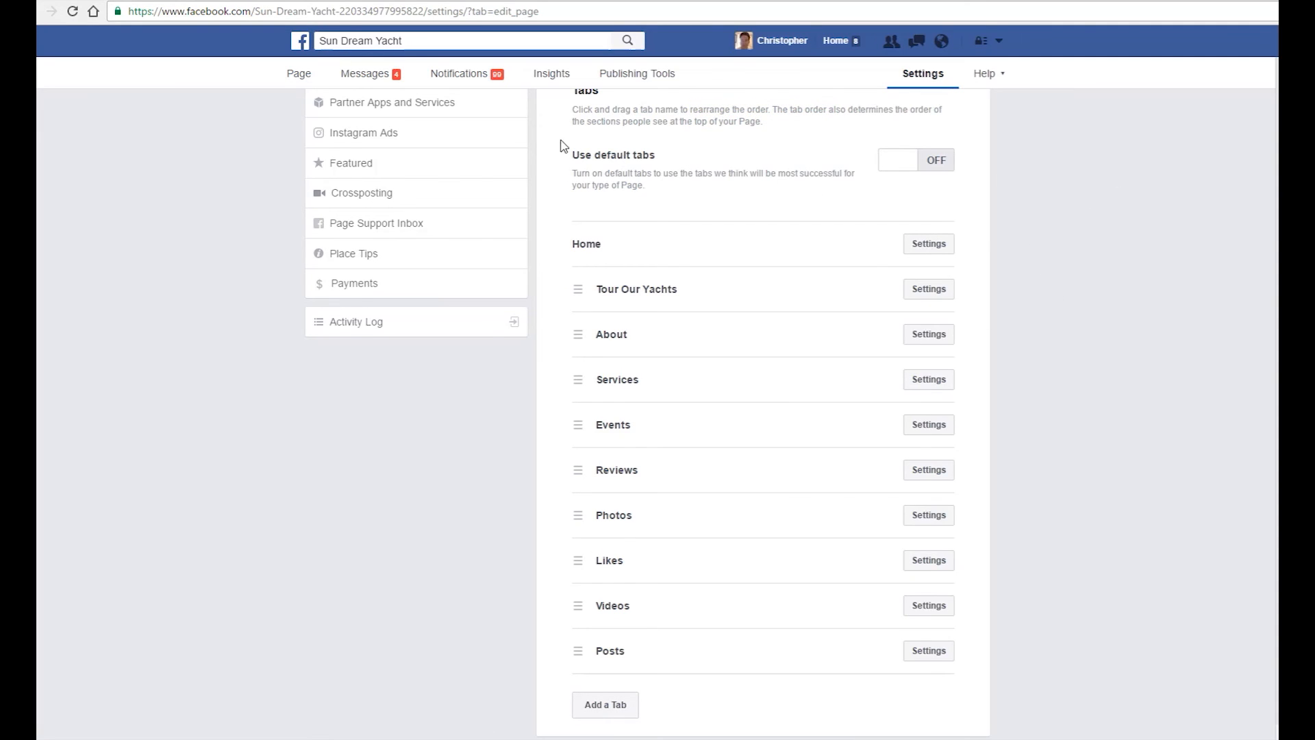
Return to the Sun Dream Yacht page, open Tour Our Yachts, and look around and move through the embedded tour
{"action": "left_click", "coordinate": [299, 77]}
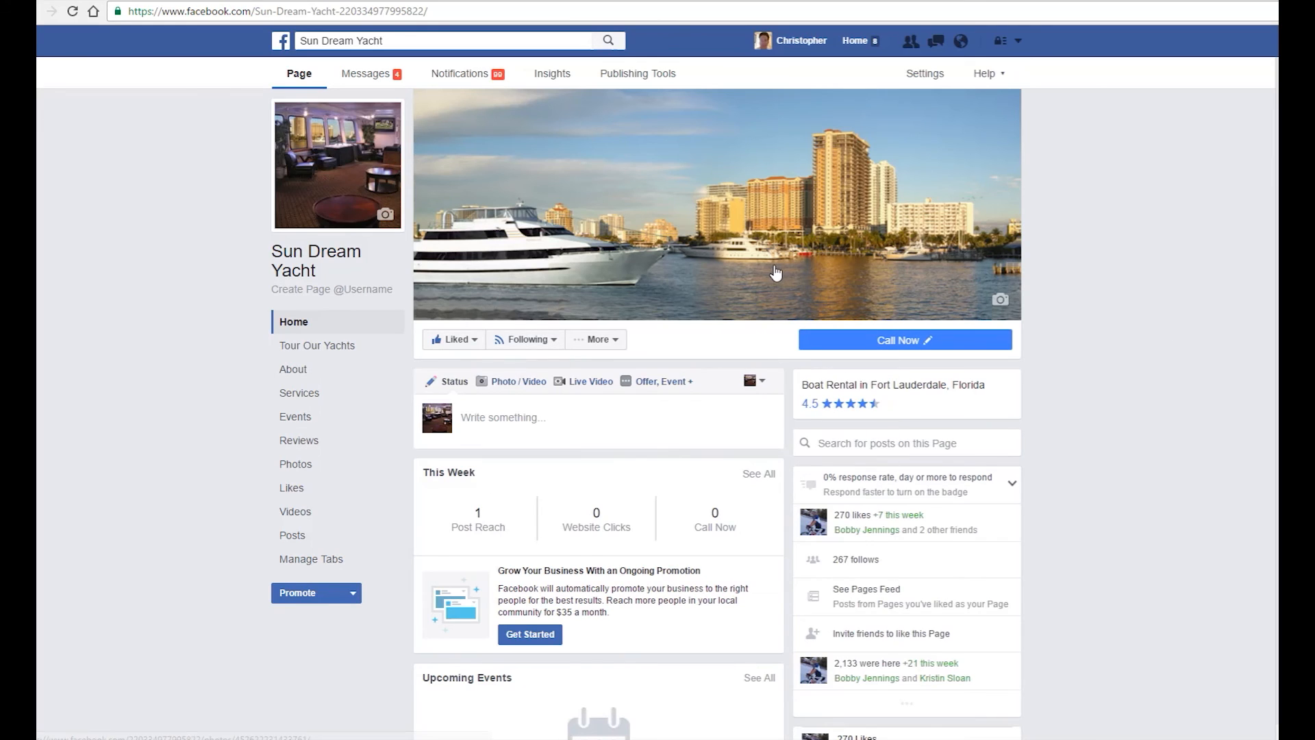
{"action": "left_click", "coordinate": [305, 348]}
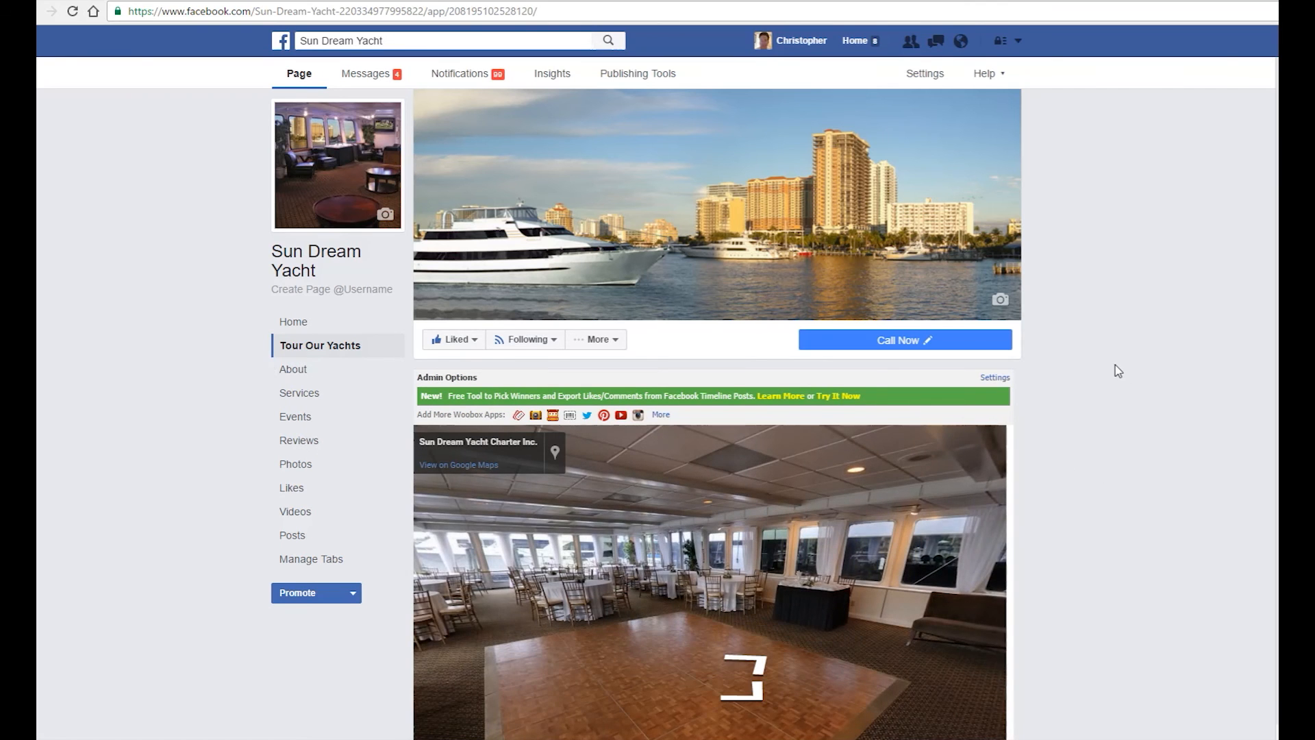
{"action": "scroll", "coordinate": [1115, 367], "scroll_direction": "down", "scroll_amount": 3}
{"action": "left_click_drag", "start_coordinate": [856, 363], "coordinate": [730, 381]}
{"action": "left_click_drag", "start_coordinate": [519, 383], "coordinate": [740, 376]}
{"action": "left_click", "coordinate": [706, 448]}
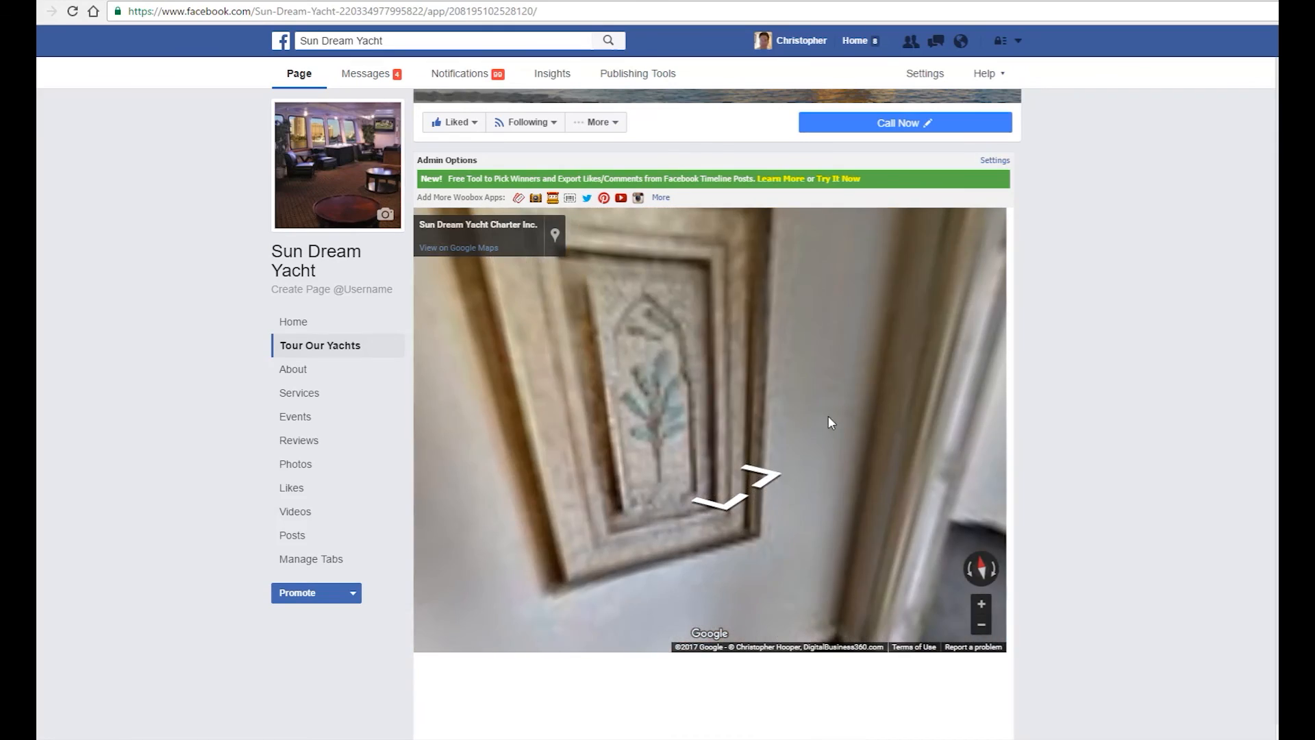
{"action": "left_click", "coordinate": [706, 465]}
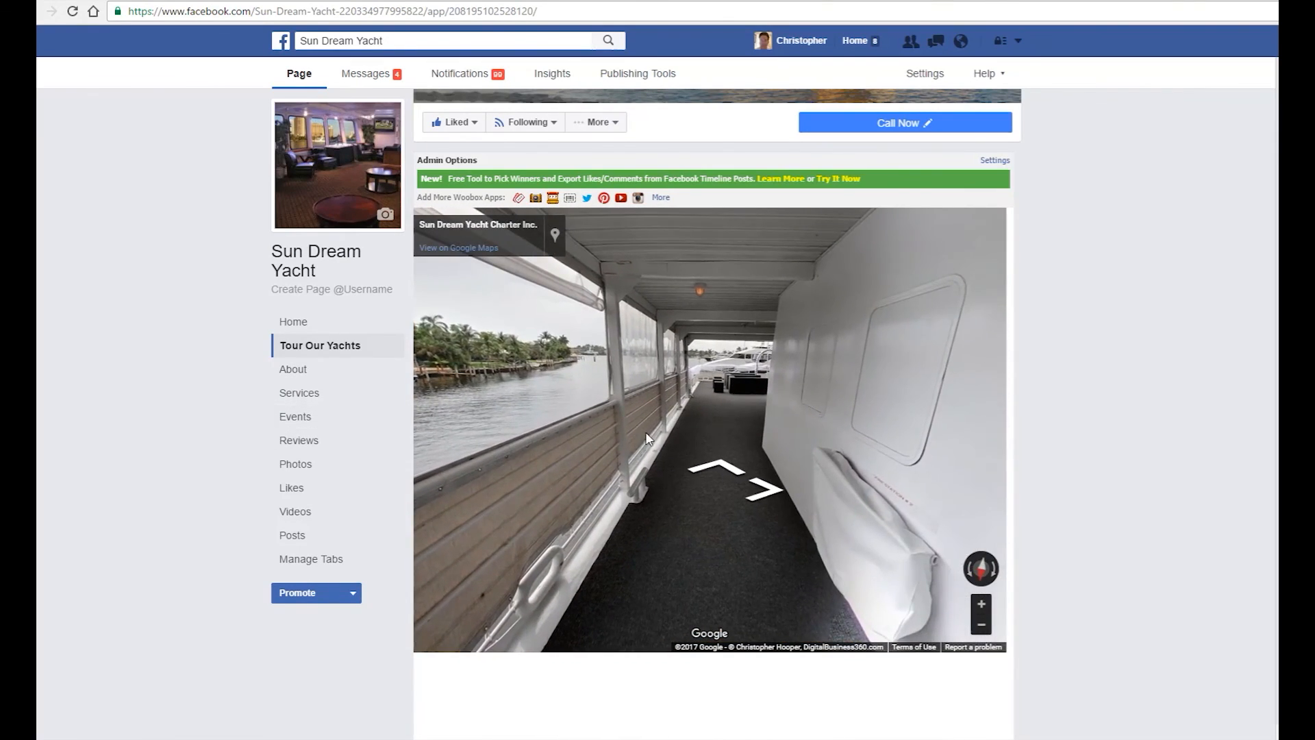
{"action": "scroll", "coordinate": [188, 235], "scroll_direction": "up", "scroll_amount": 3}
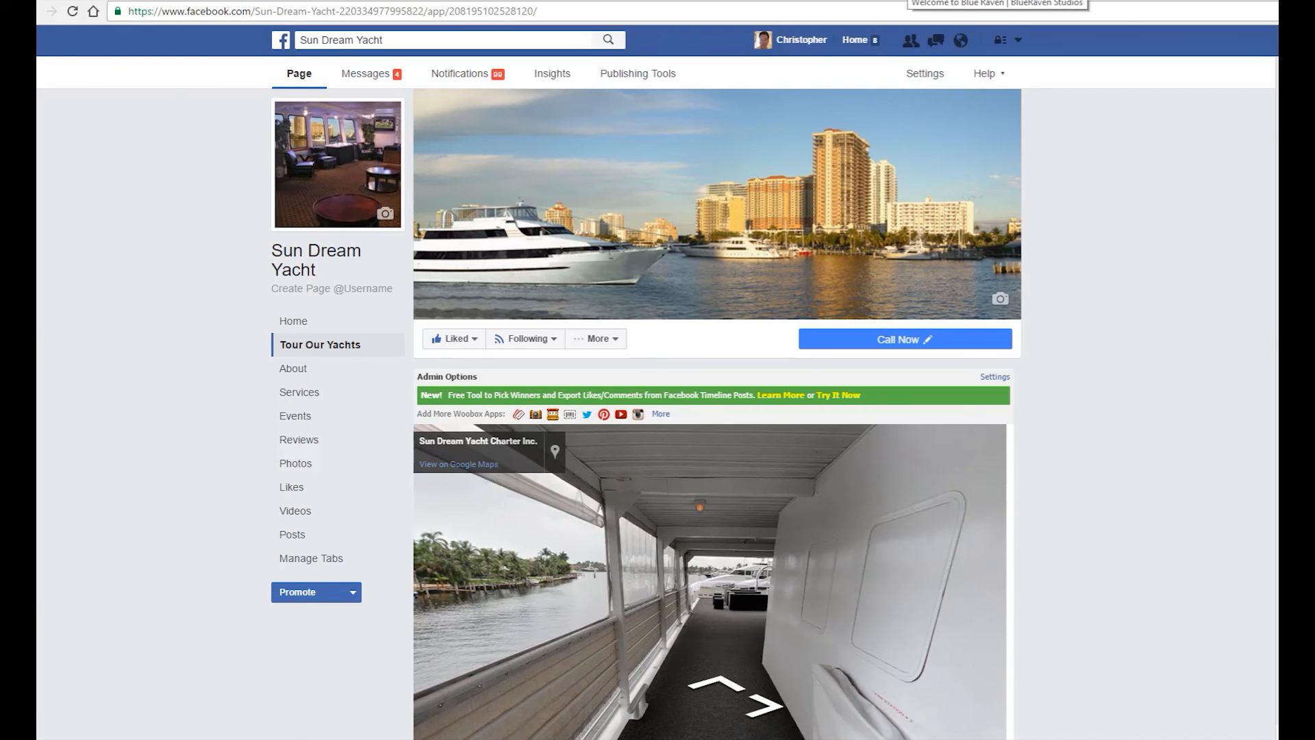
Switch to the BlueRaven Studios website
{"action": "left_click", "coordinate": [911, 2]}
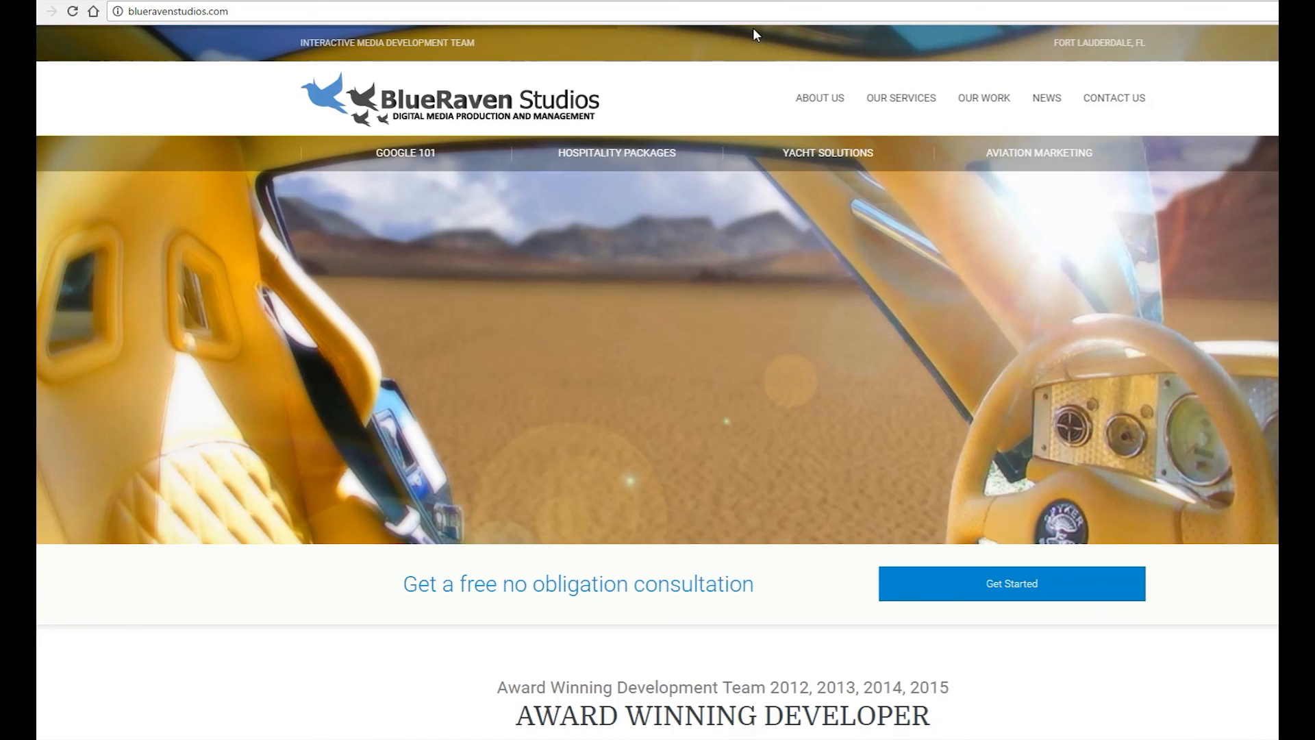